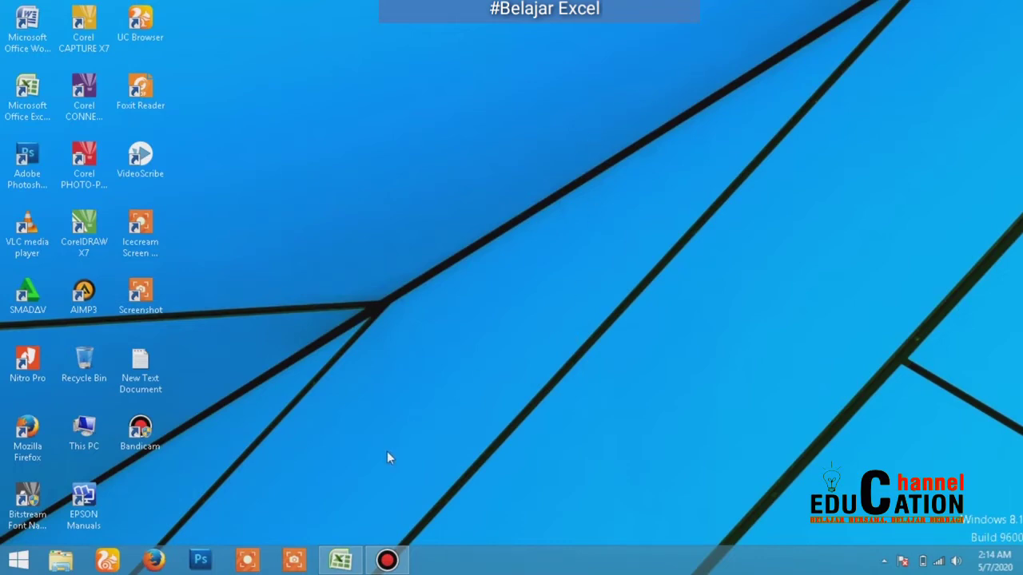
- Switch to the Excel workbook's Kuitansi sheet and start a VLOOKUP formula in the Telah terima dari cell (O6) with N4 as lookup value
{"action": "left_click", "coordinate": [341, 562]}
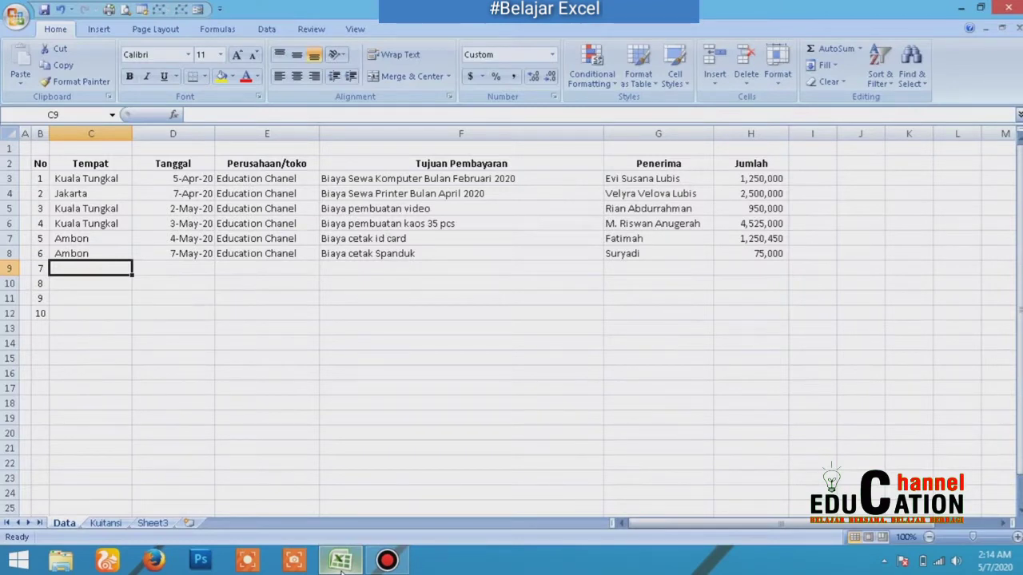
{"action": "left_click", "coordinate": [106, 524]}
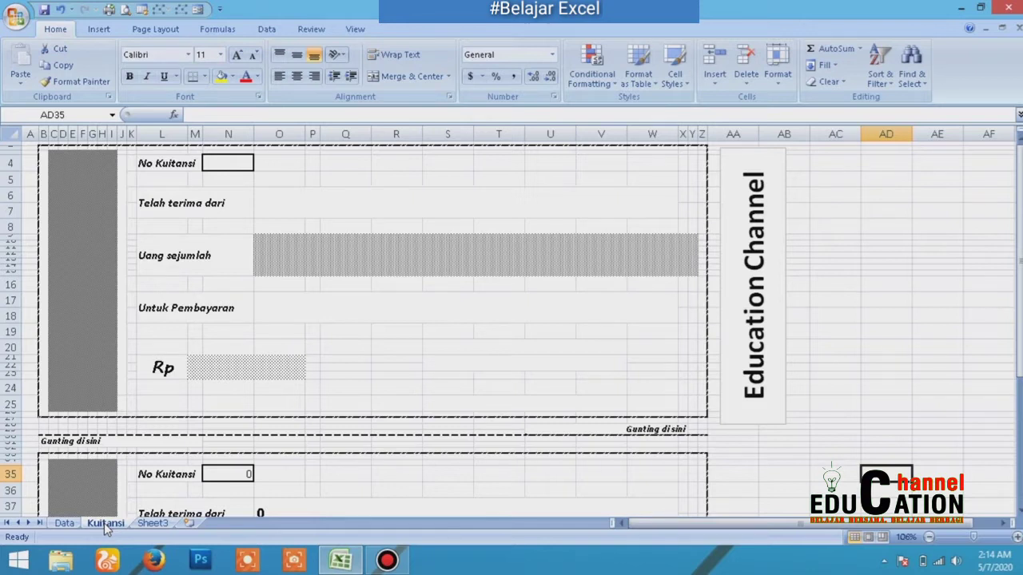
{"action": "left_click", "coordinate": [293, 210]}
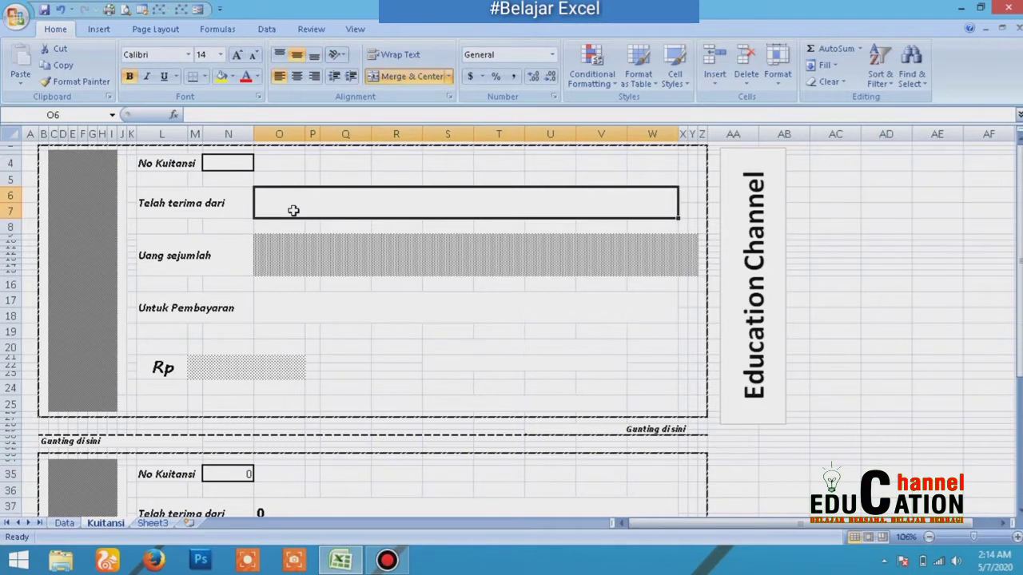
{"action": "type", "text": "="}
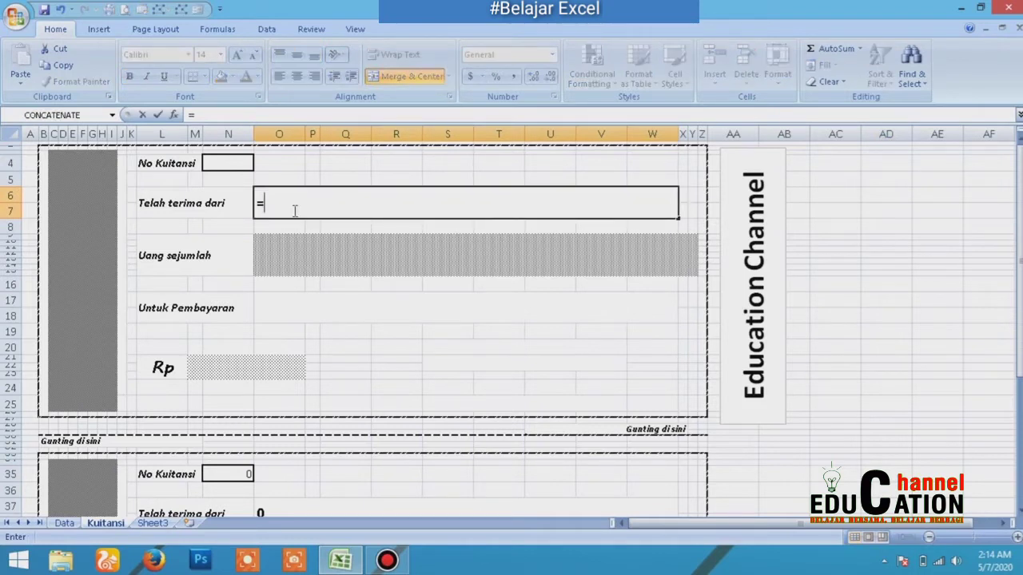
{"action": "type", "text": "Vlo"}
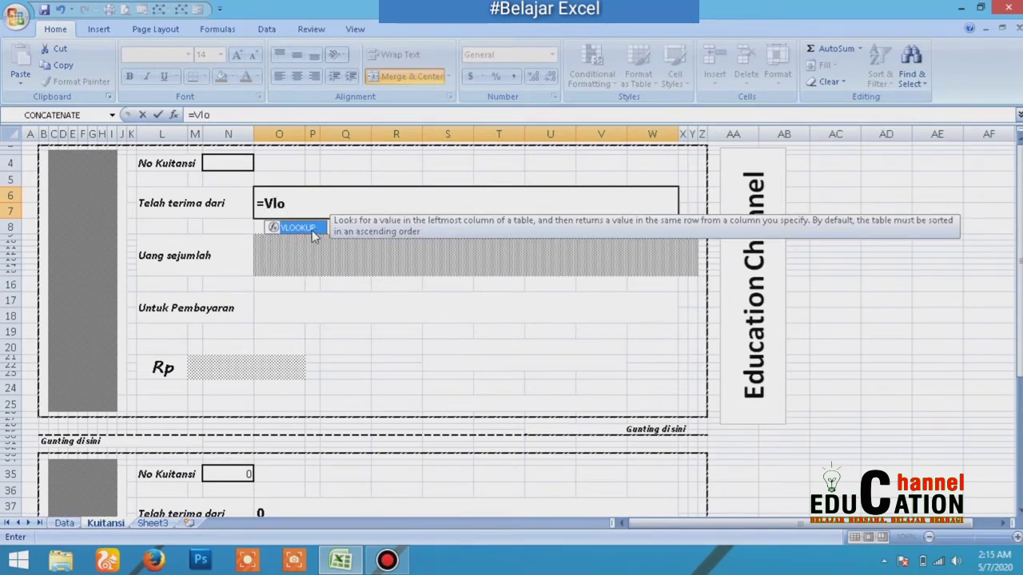
{"action": "double_click", "coordinate": [312, 231]}
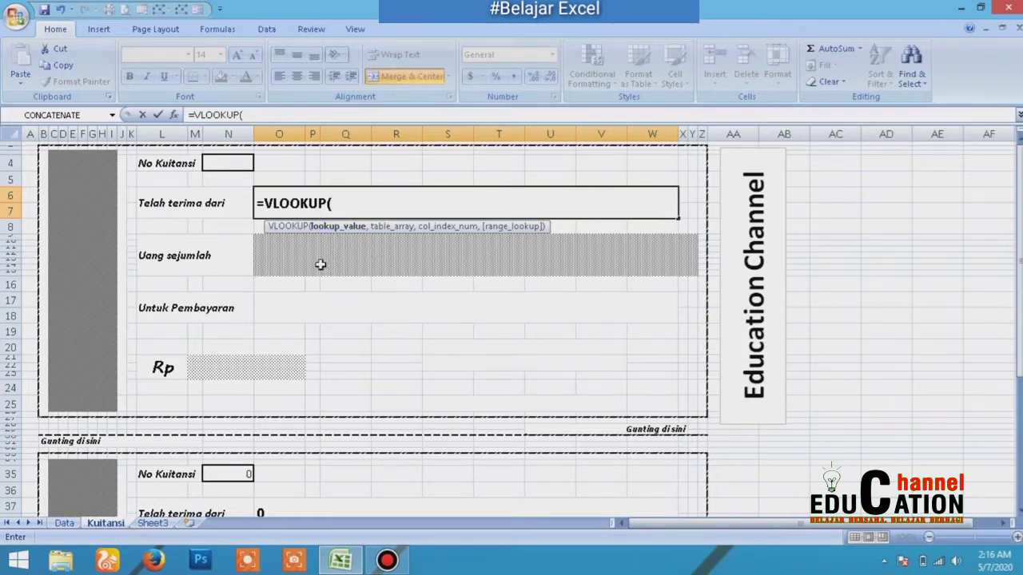
{"action": "left_click", "coordinate": [230, 164]}
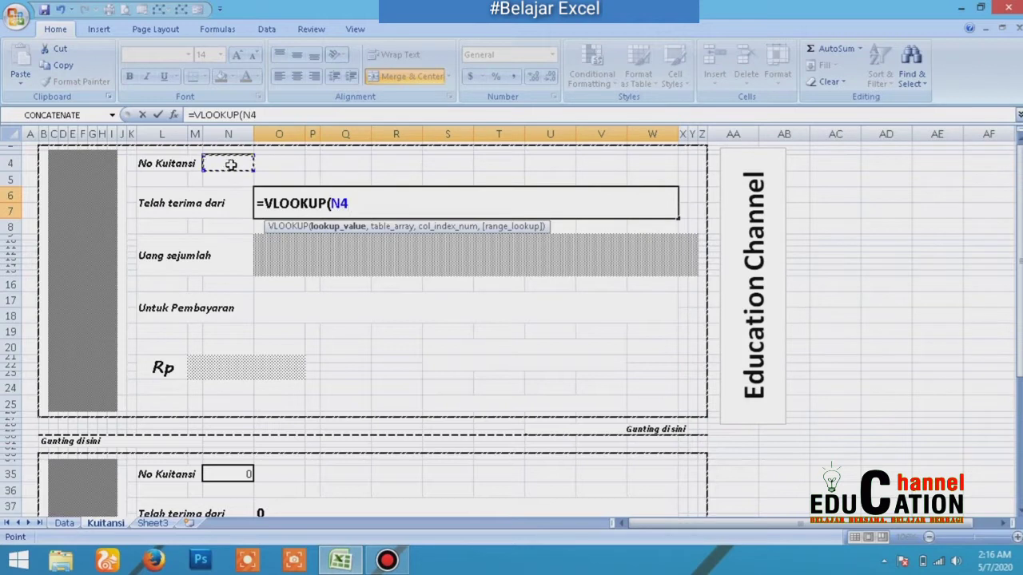
{"action": "type", "text": ","}
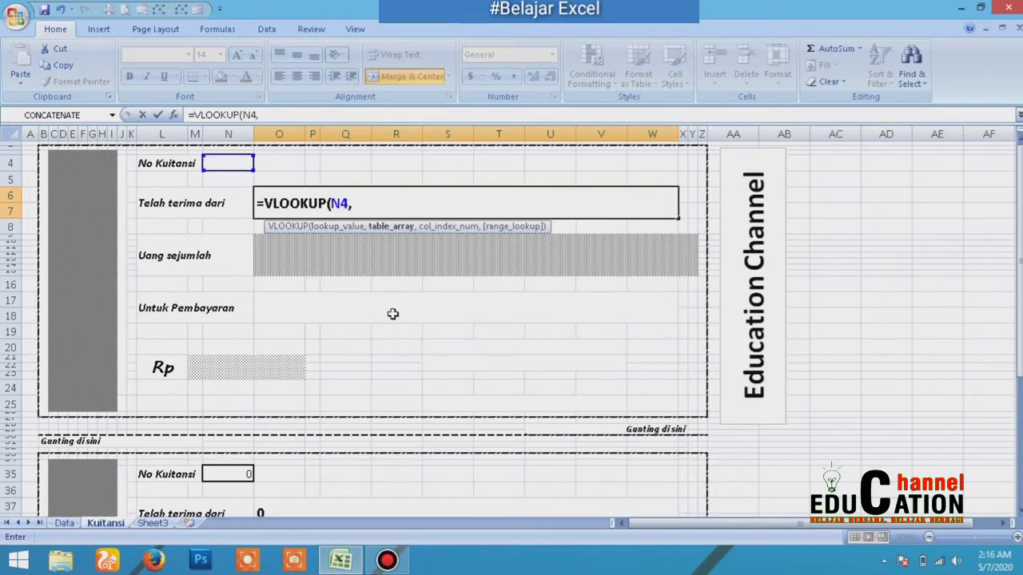
- Set the formula's table array to the absolute range $B$3:$H$12 on the Data sheet
{"action": "left_click", "coordinate": [74, 523]}
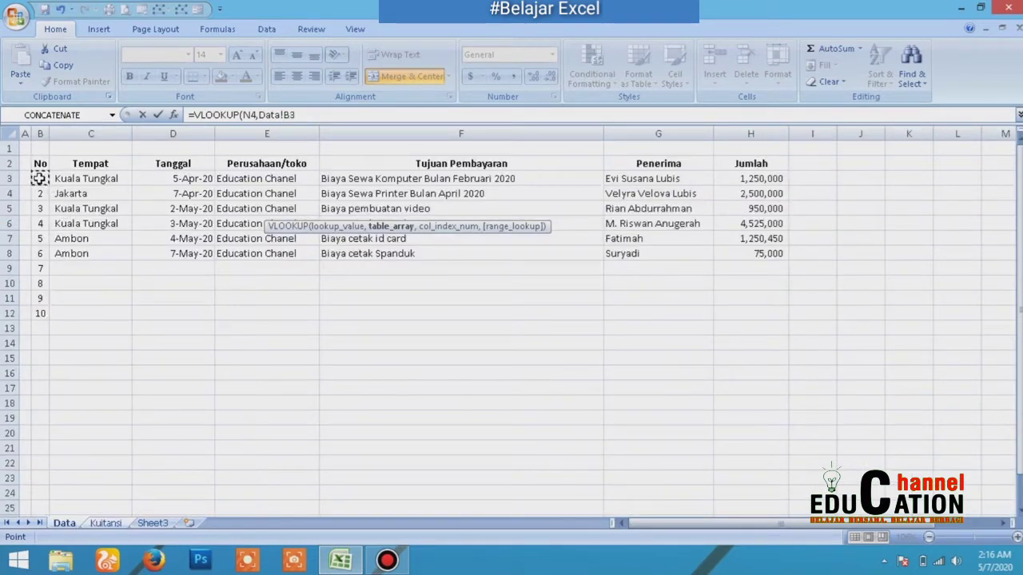
{"action": "mouse_move", "coordinate": [39, 178]}
{"action": "left_mouse_down"}
{"action": "mouse_move", "coordinate": [142, 195]}
{"action": "mouse_move", "coordinate": [188, 217]}
{"action": "mouse_move", "coordinate": [746, 265]}
{"action": "mouse_move", "coordinate": [751, 308]}
{"action": "left_mouse_up"}
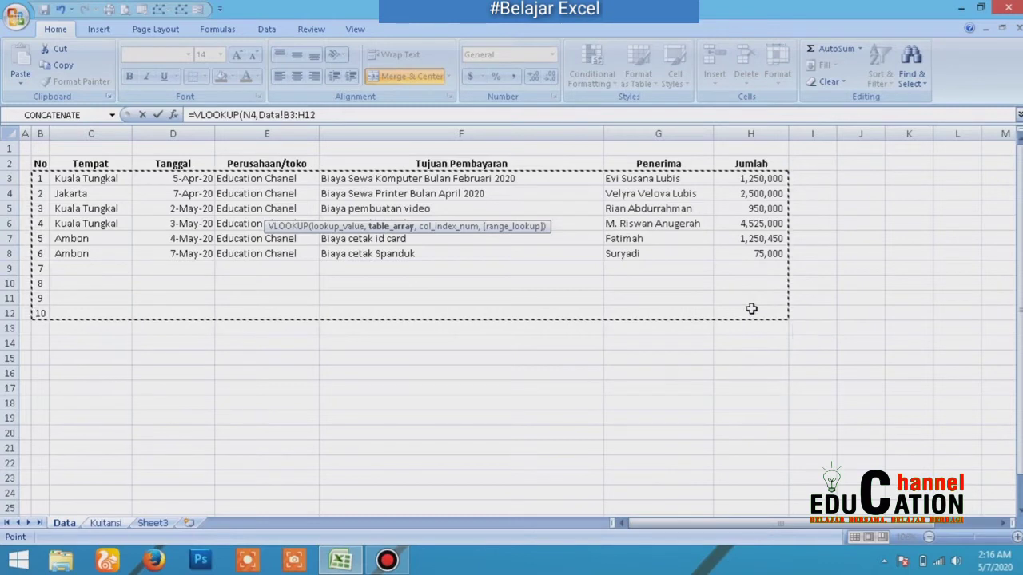
{"action": "key", "text": "F4"}
{"action": "type", "text": ","}
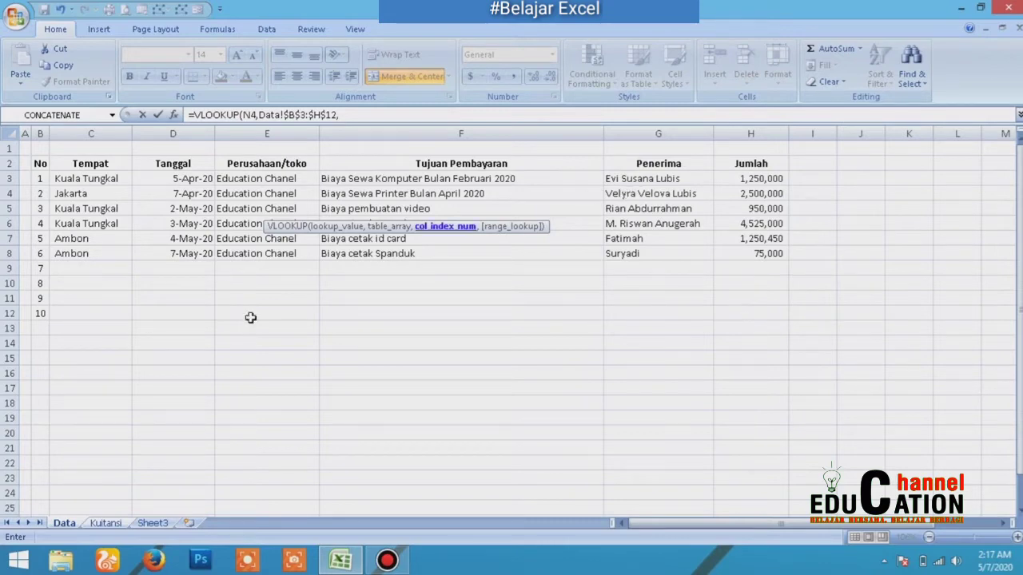
- Complete the Telah terima dari VLOOKUP with column index 4 and exact match FALSE, removing any stray sheet reference
{"action": "left_click", "coordinate": [105, 524]}
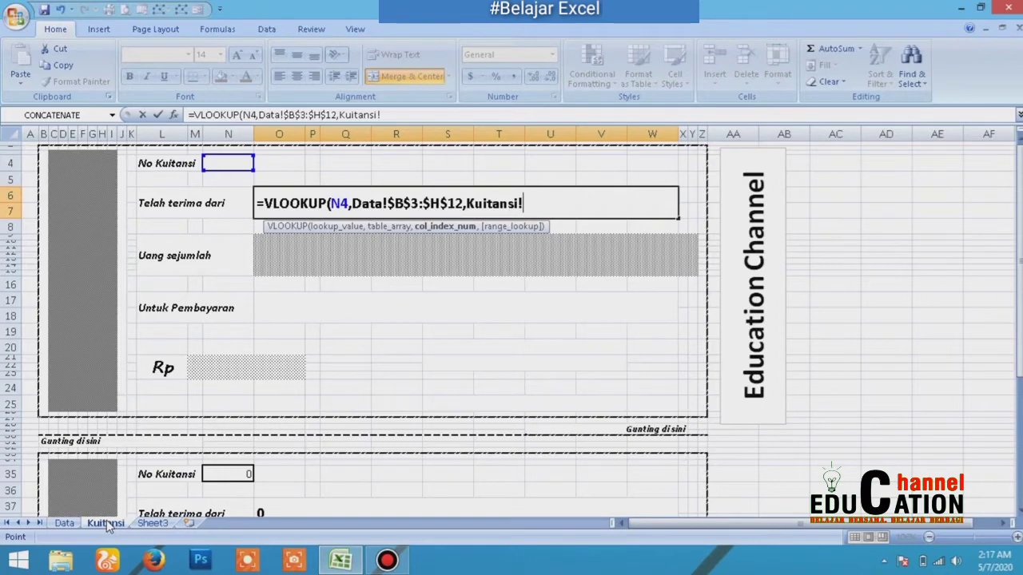
{"action": "left_click", "coordinate": [67, 524]}
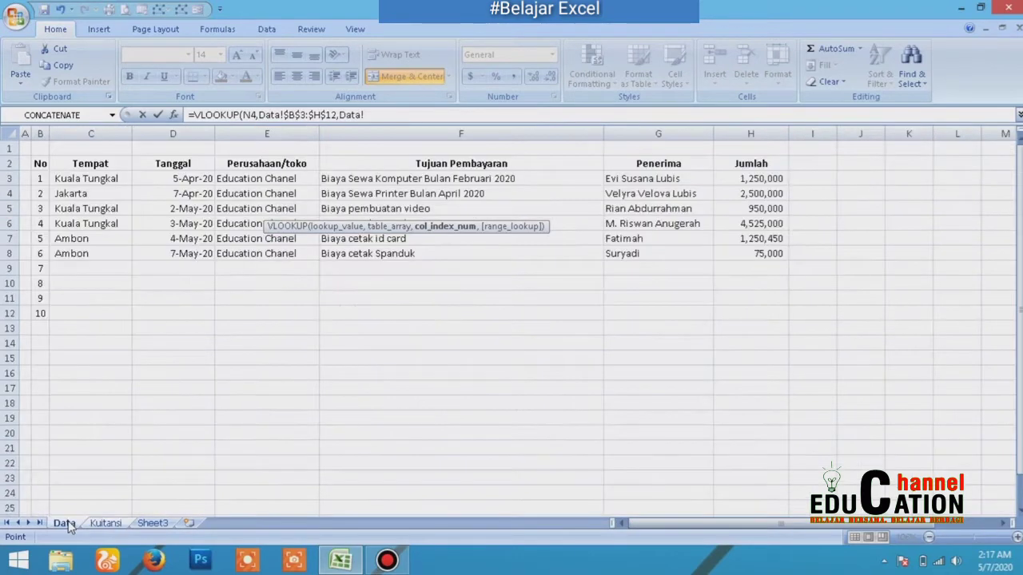
{"action": "left_click", "coordinate": [391, 114]}
{"action": "key", "text": "BackSpace"}
{"action": "key", "text": "BackSpace"}
{"action": "key", "text": "BackSpace"}
{"action": "key", "text": "BackSpace"}
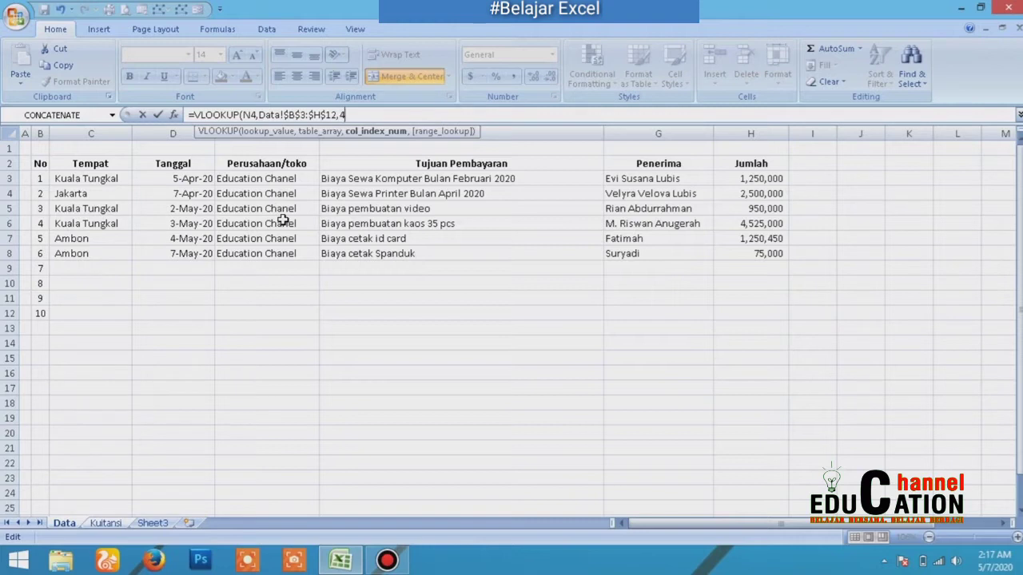
{"action": "type", "text": ","}
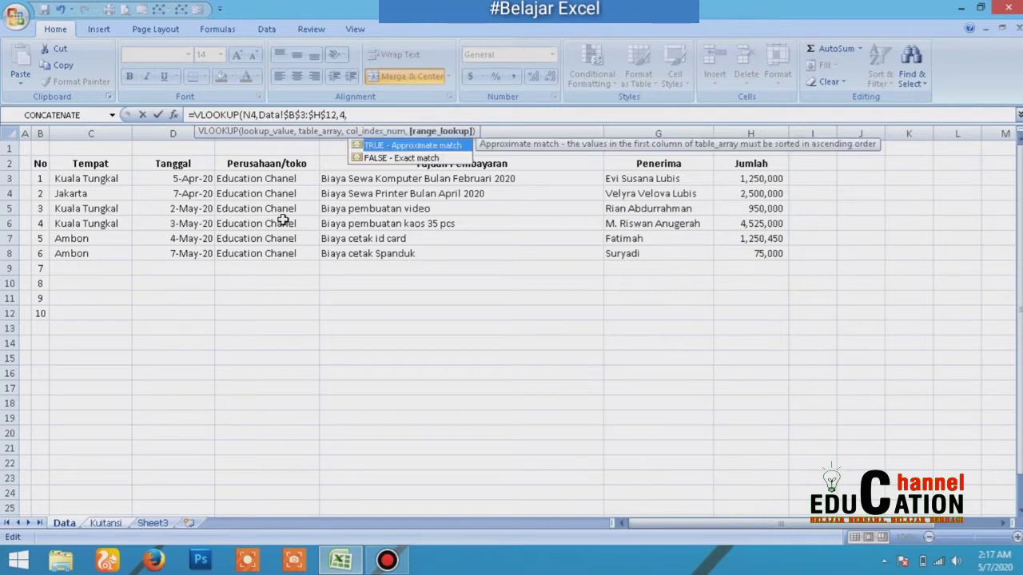
{"action": "double_click", "coordinate": [413, 158]}
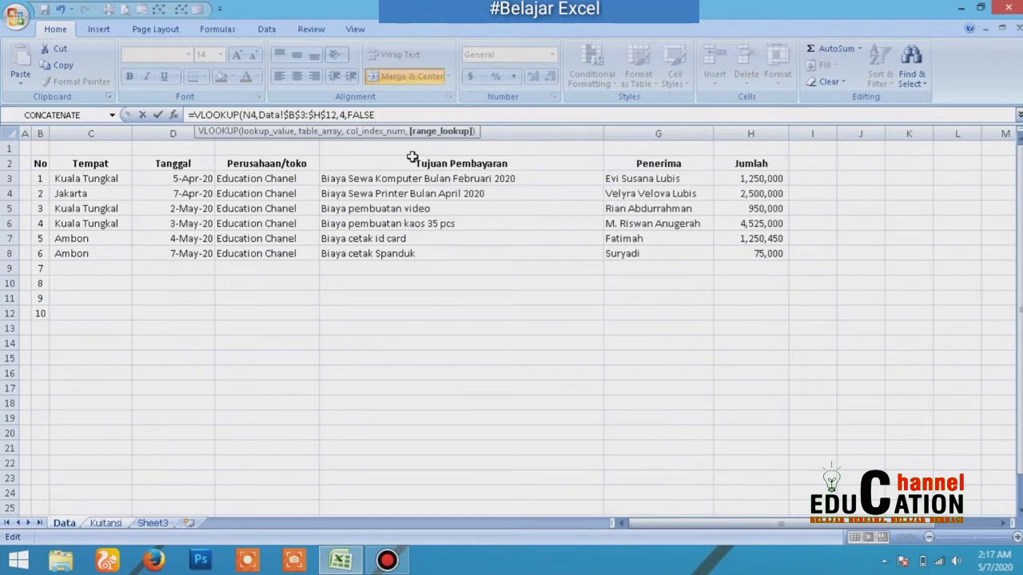
{"action": "type", "text": ")"}
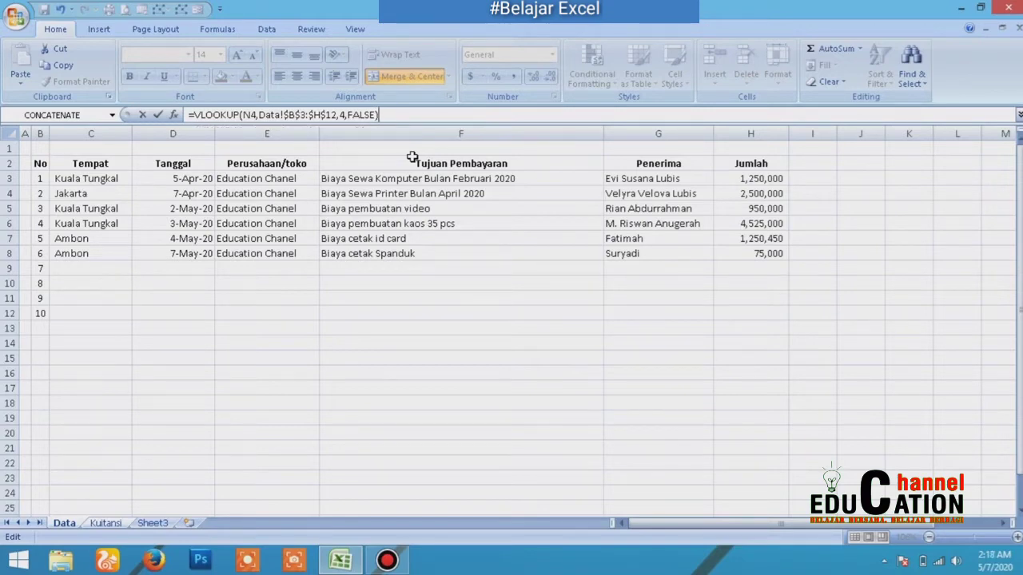
{"action": "key", "text": "Return"}
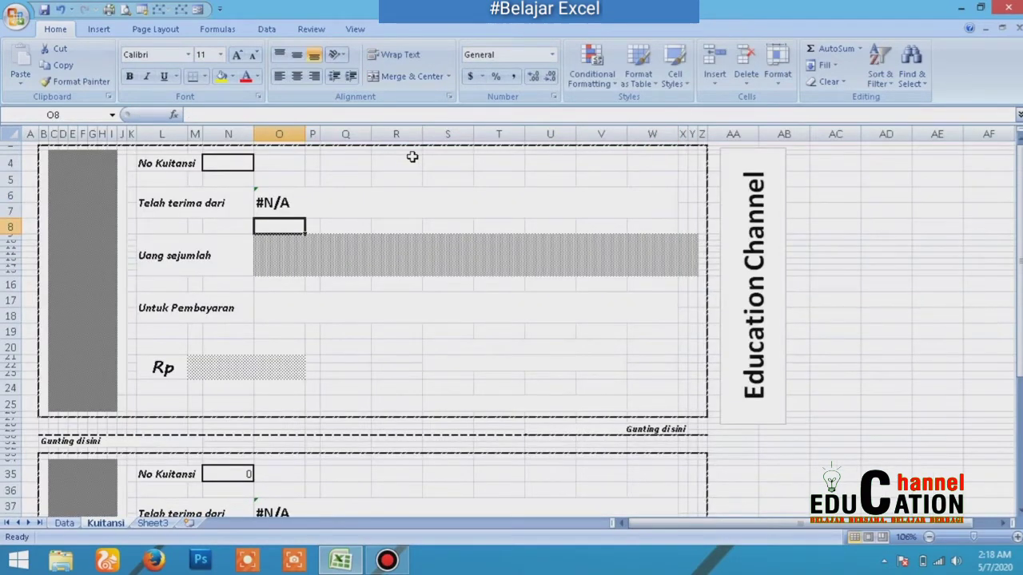
- Enter 1 as the No Kuitansi in cell N4
{"action": "left_click", "coordinate": [288, 200]}
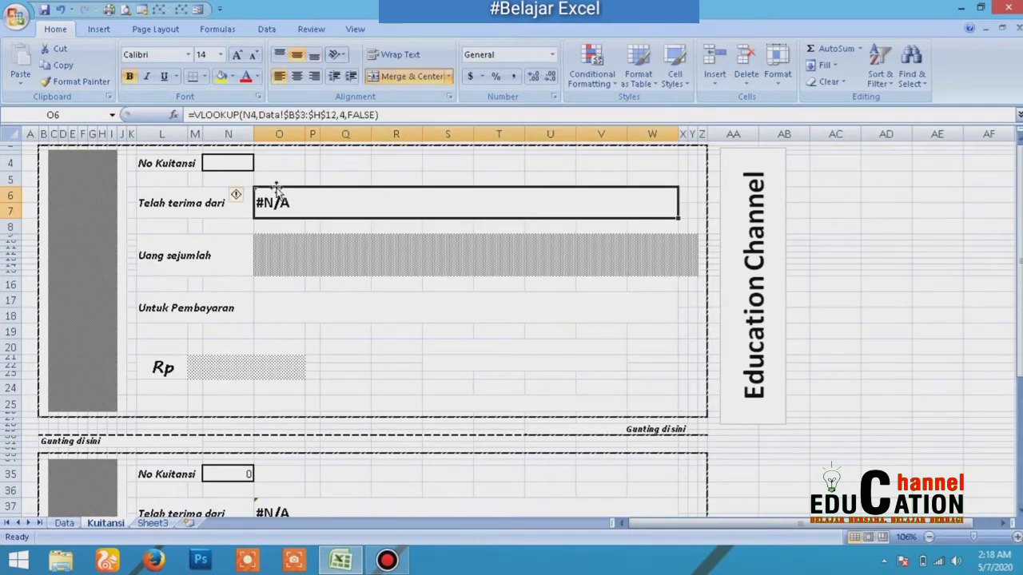
{"action": "left_click", "coordinate": [227, 163]}
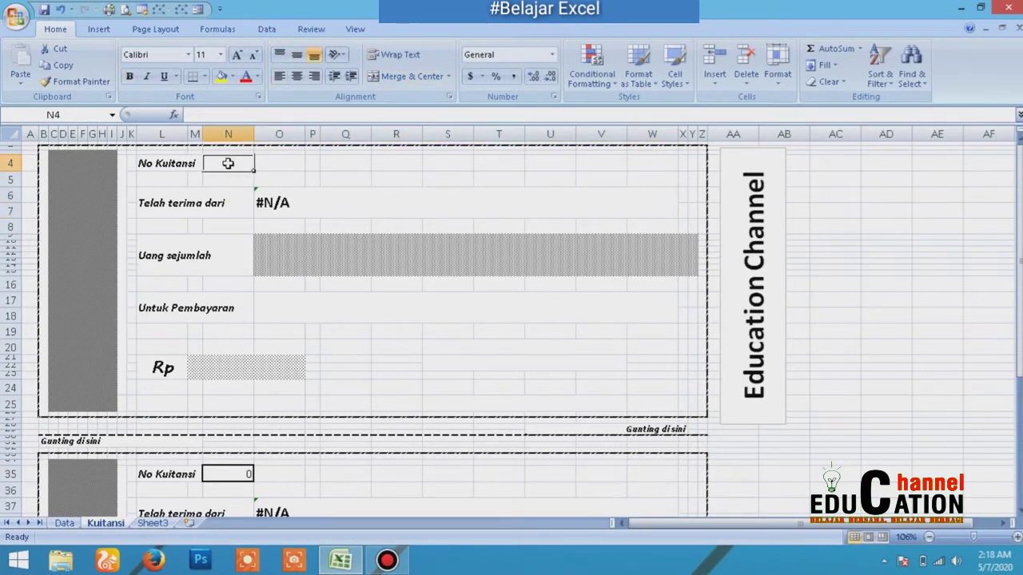
{"action": "type", "text": "1"}
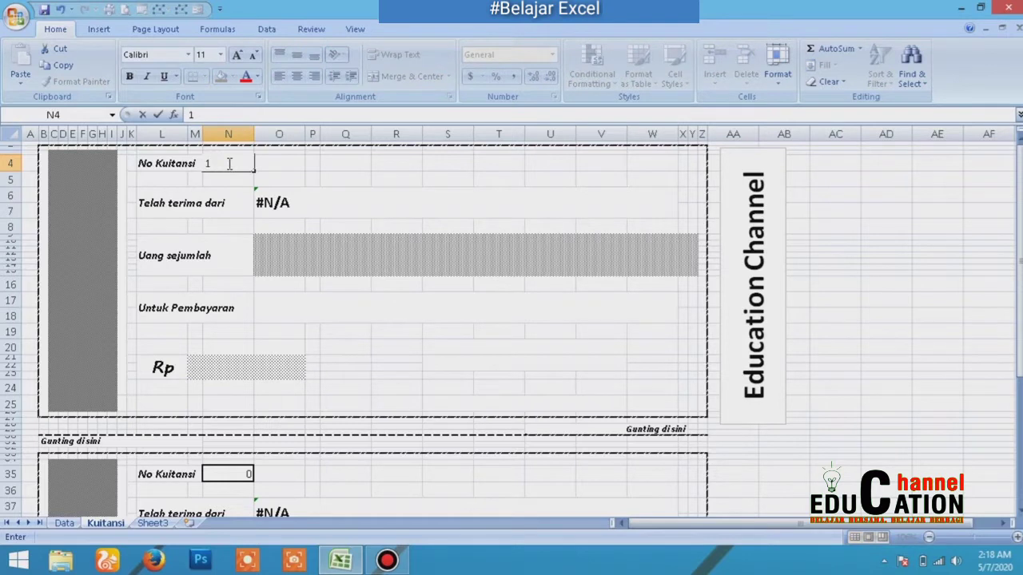
{"action": "key", "text": "Return"}
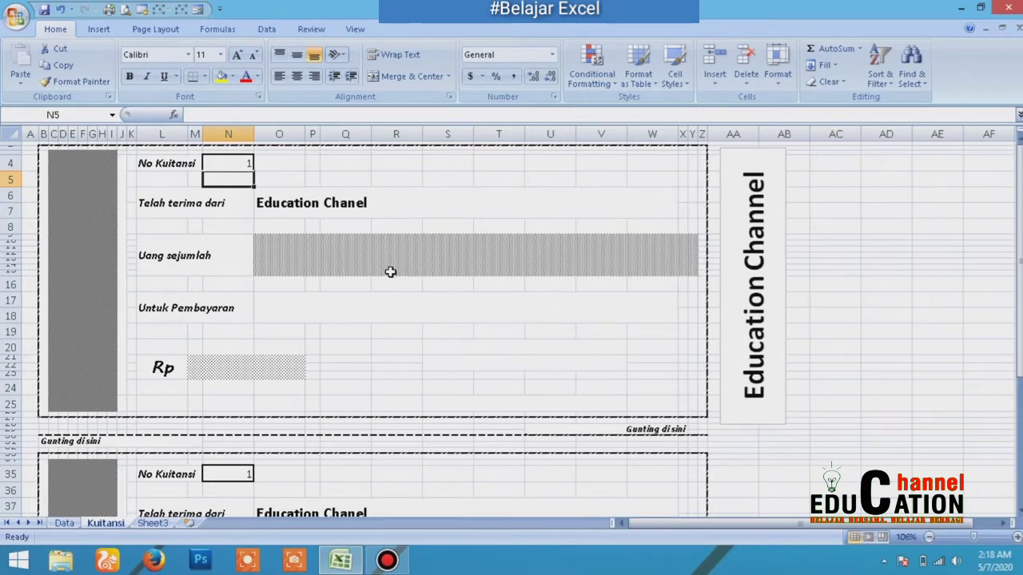
- Start a VLOOKUP formula in the Untuk Pembayaran cell (O17)
{"action": "left_click", "coordinate": [296, 254]}
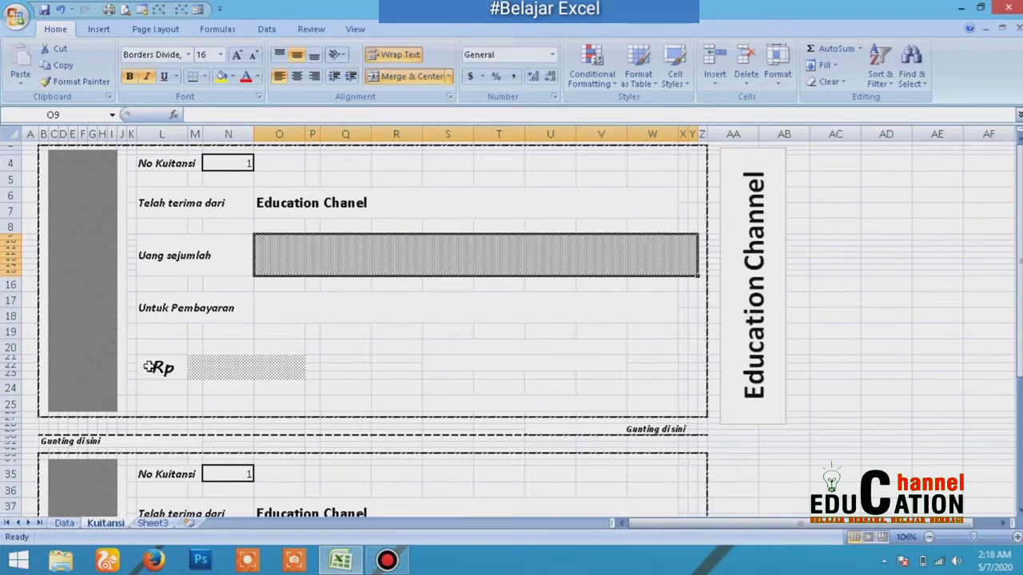
{"action": "left_click", "coordinate": [203, 371]}
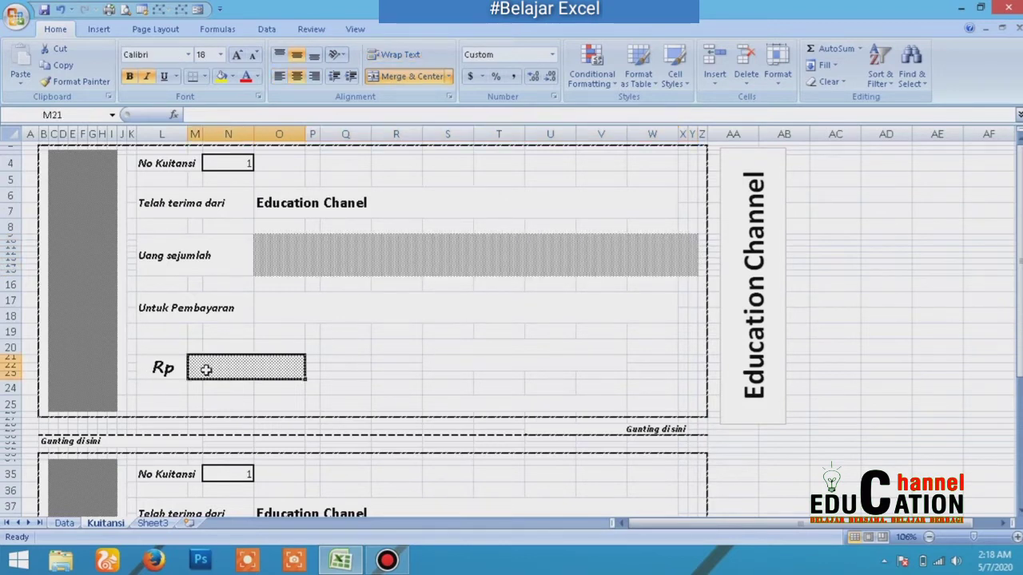
{"action": "left_click", "coordinate": [302, 309]}
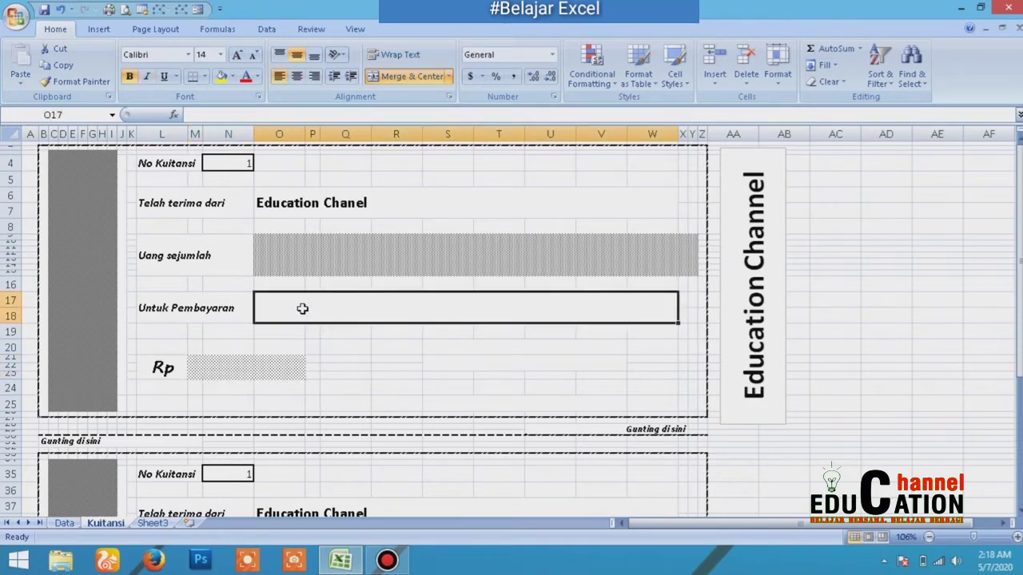
{"action": "type", "text": "=v"}
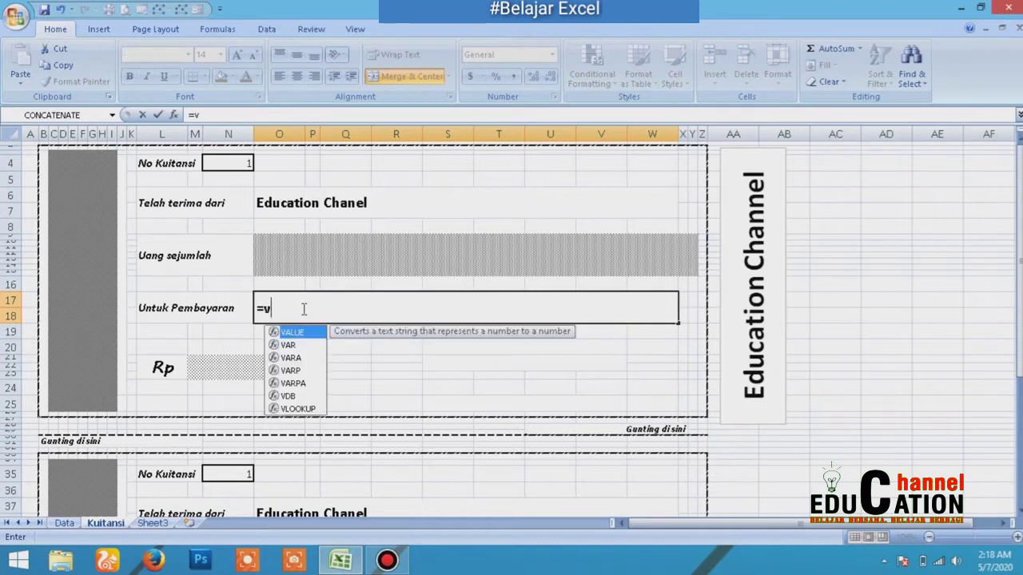
{"action": "type", "text": "look"}
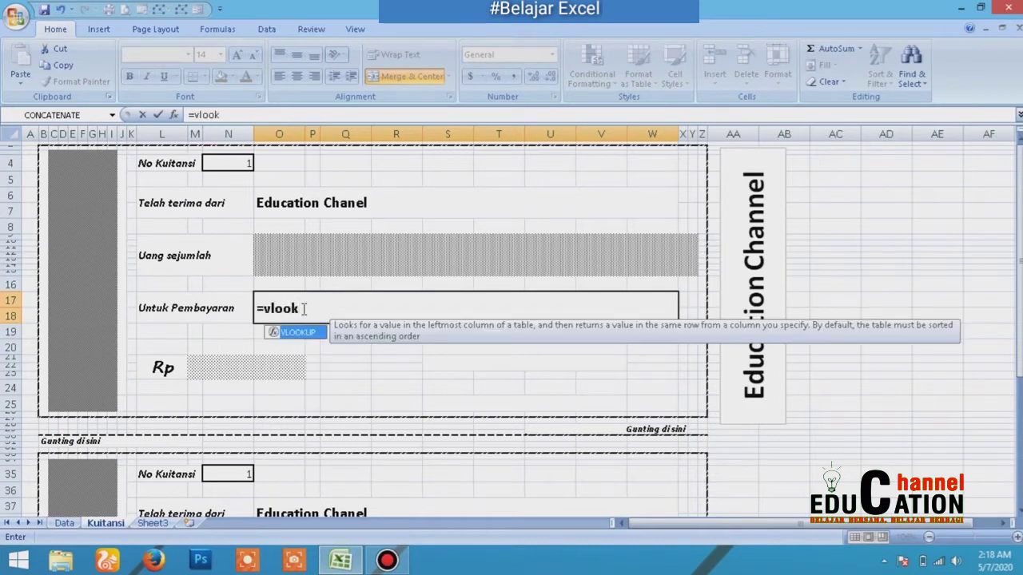
{"action": "double_click", "coordinate": [304, 336]}
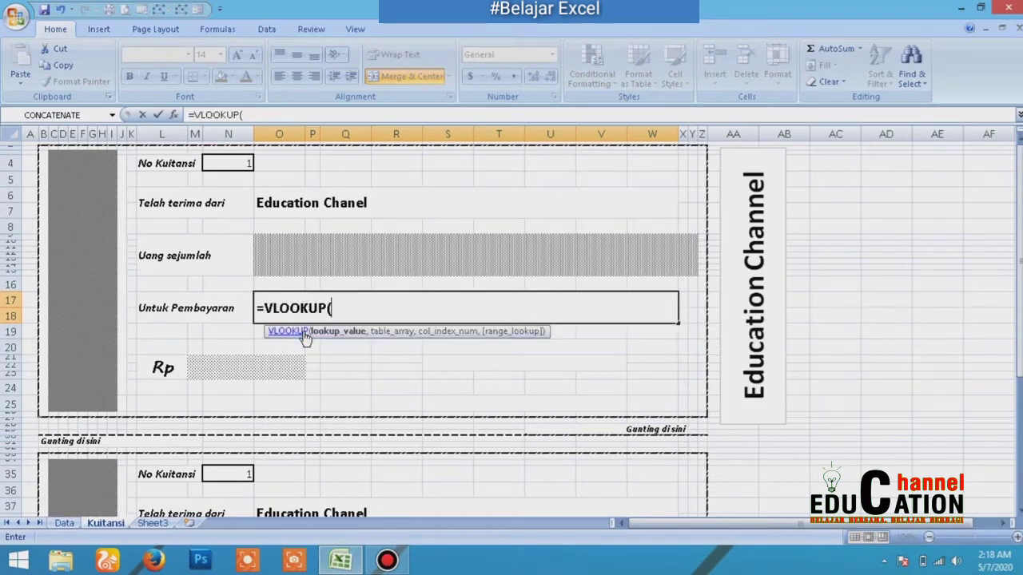
- Add the absolute range $B$3:$H$12 on the Data sheet to the Untuk Pembayaran VLOOKUP formula
{"action": "left_click", "coordinate": [64, 524]}
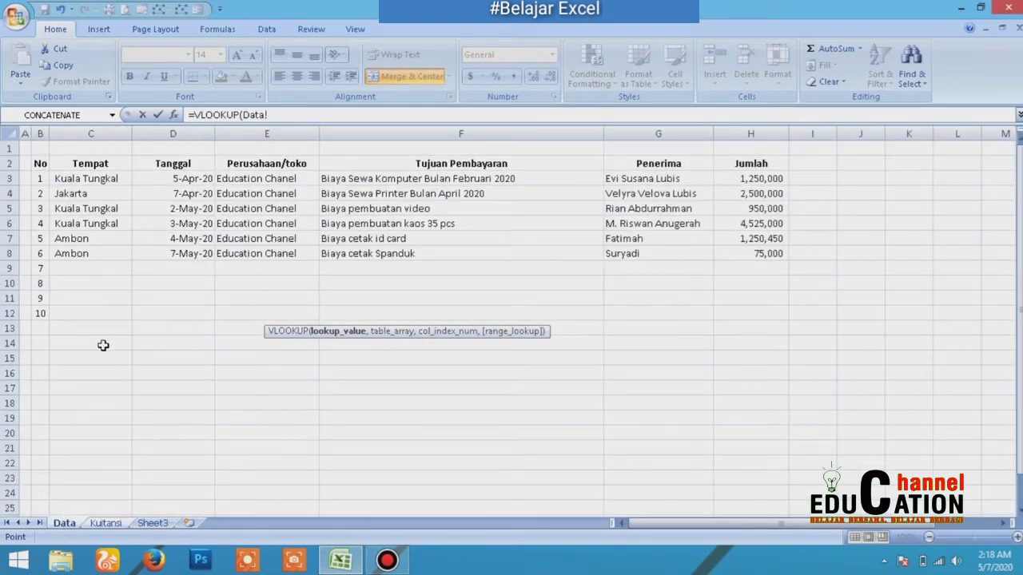
{"action": "left_click_drag", "start_coordinate": [38, 179], "coordinate": [751, 311]}
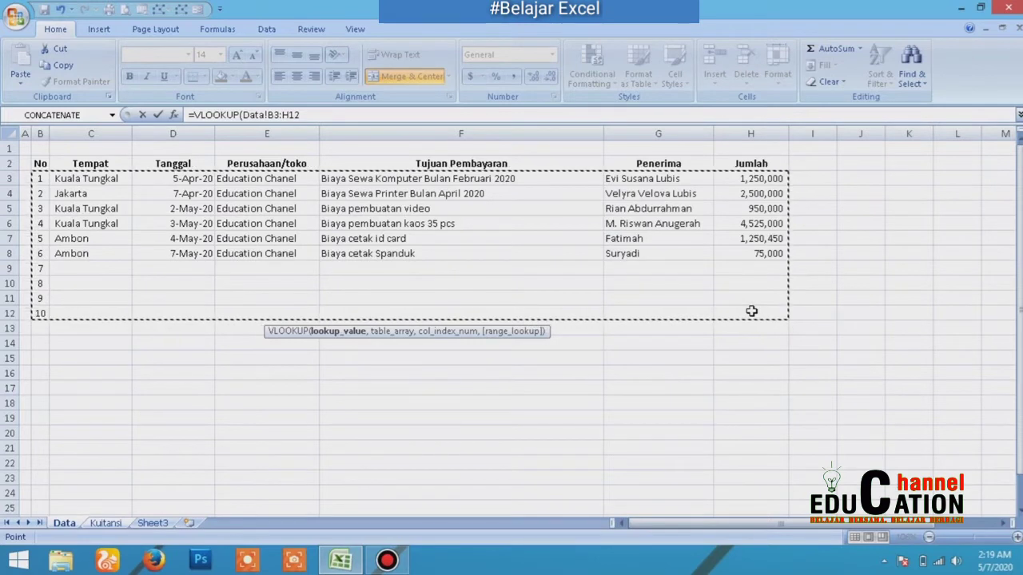
{"action": "key", "text": "F4"}
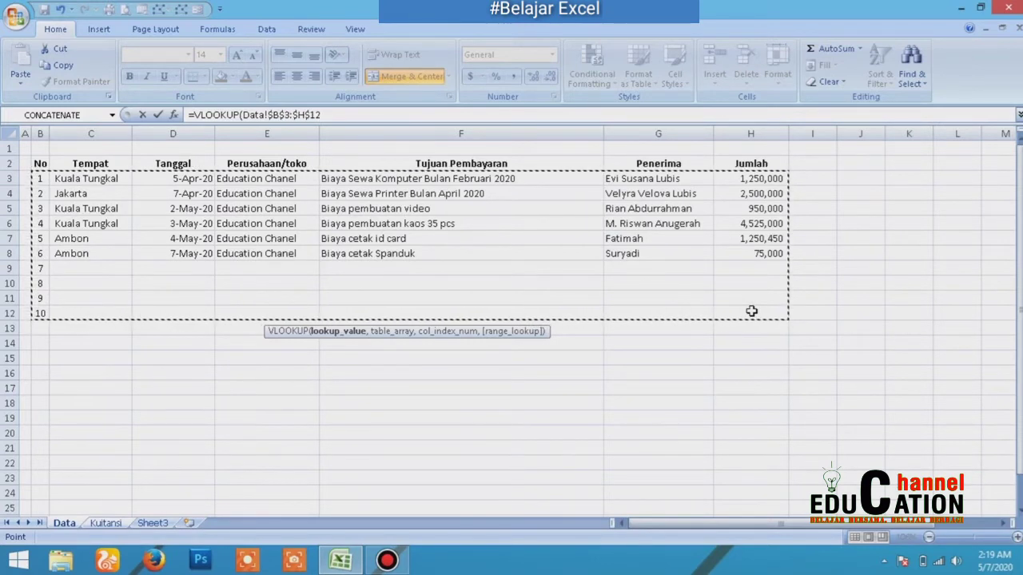
{"action": "left_click", "coordinate": [387, 117]}
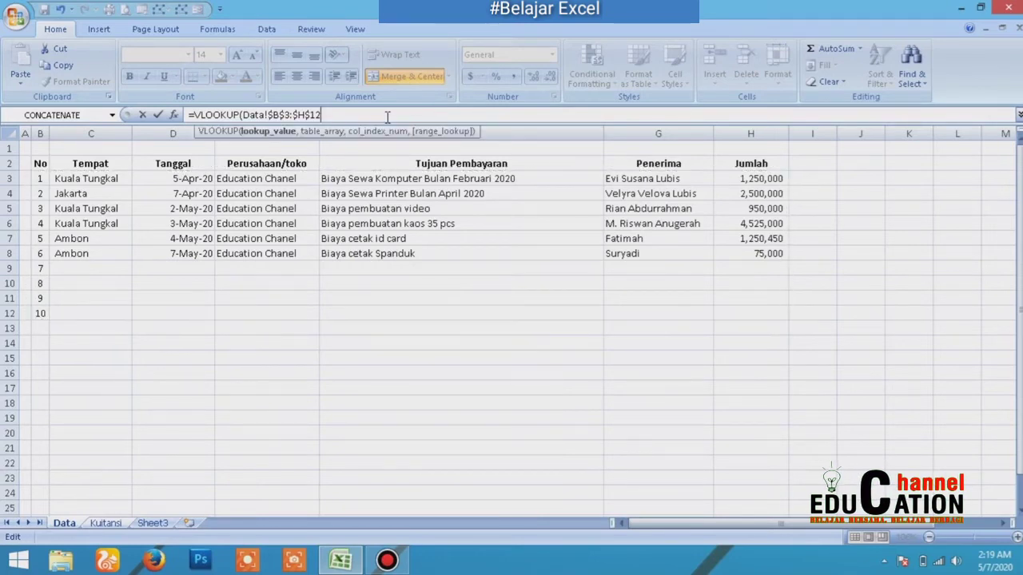
{"action": "type", "text": ","}
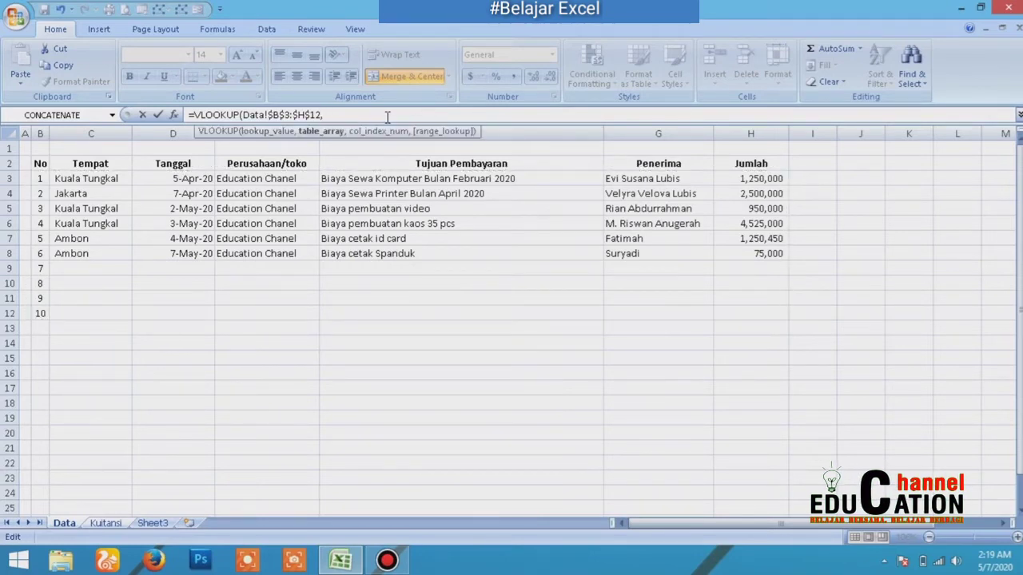
{"action": "left_click", "coordinate": [97, 525]}
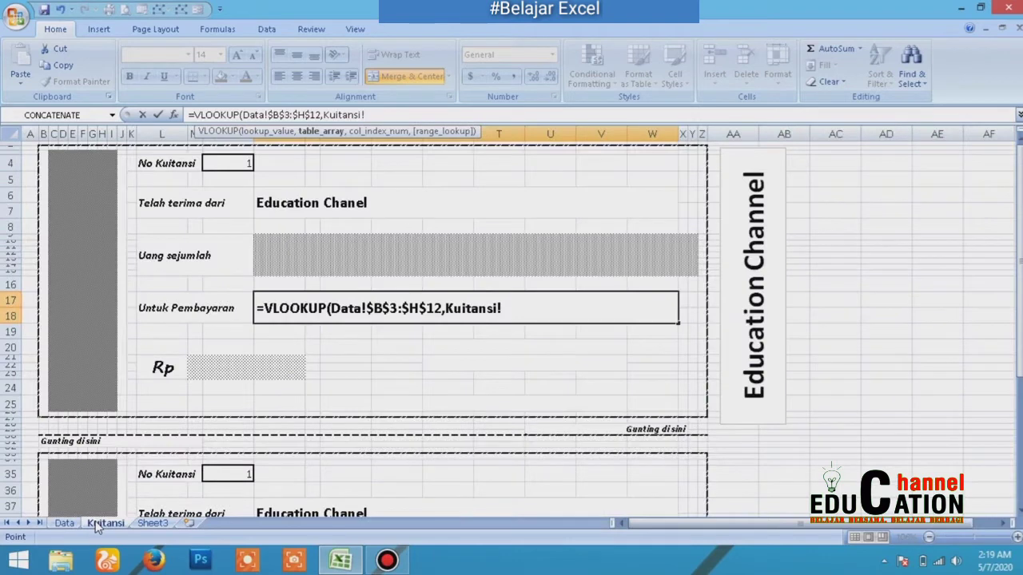
{"action": "left_click", "coordinate": [65, 522]}
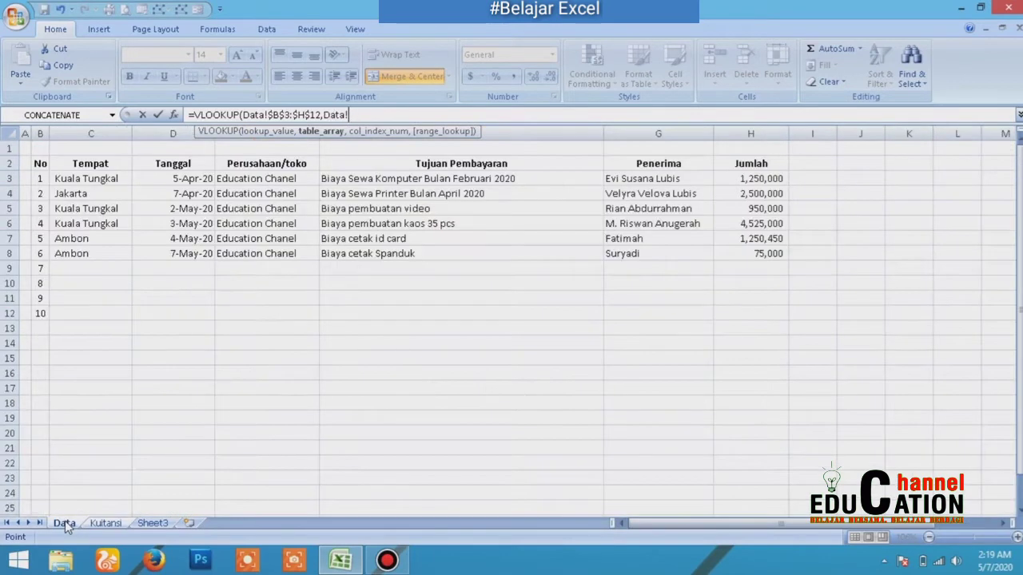
{"action": "key", "text": "BackSpace"}
{"action": "key", "text": "BackSpace"}
{"action": "key", "text": "BackSpace"}
{"action": "key", "text": "BackSpace"}
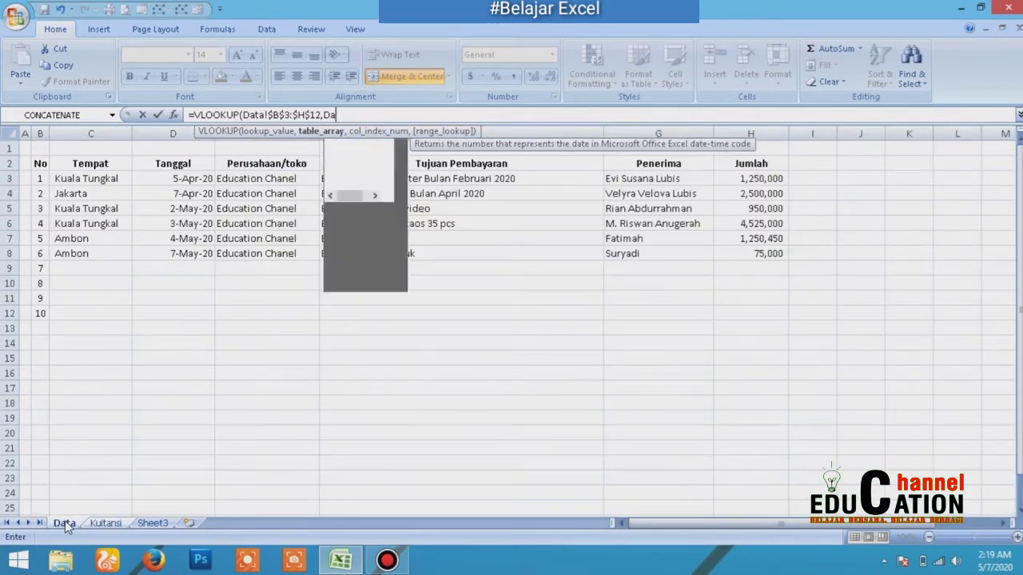
{"action": "key", "text": "BackSpace"}
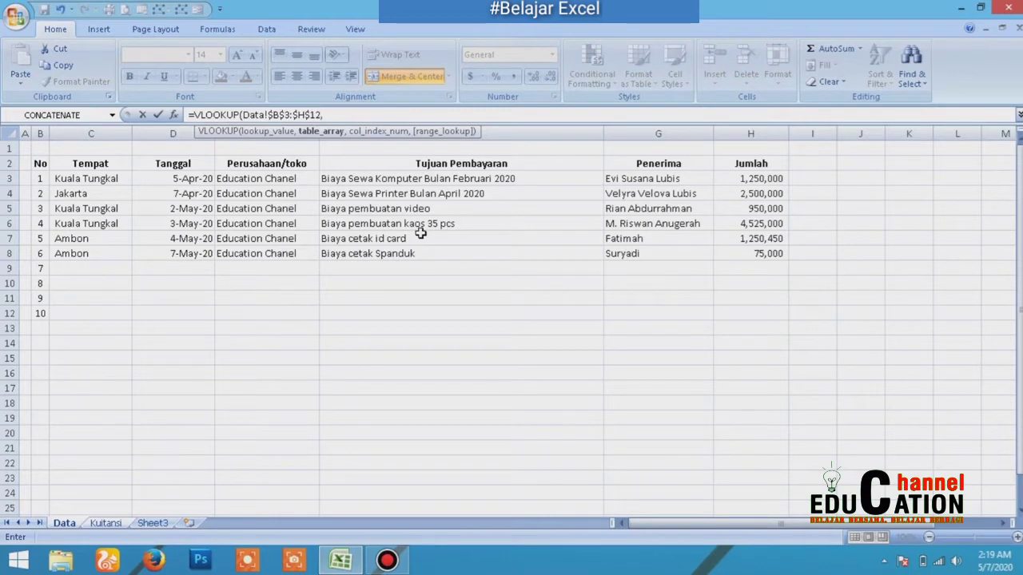
- Finish the Untuk Pembayaran VLOOKUP with column index 5 and FALSE for an exact match
{"action": "type", "text": "5"}
{"action": "key", "text": "BackSpace"}
{"action": "type", "text": ","}
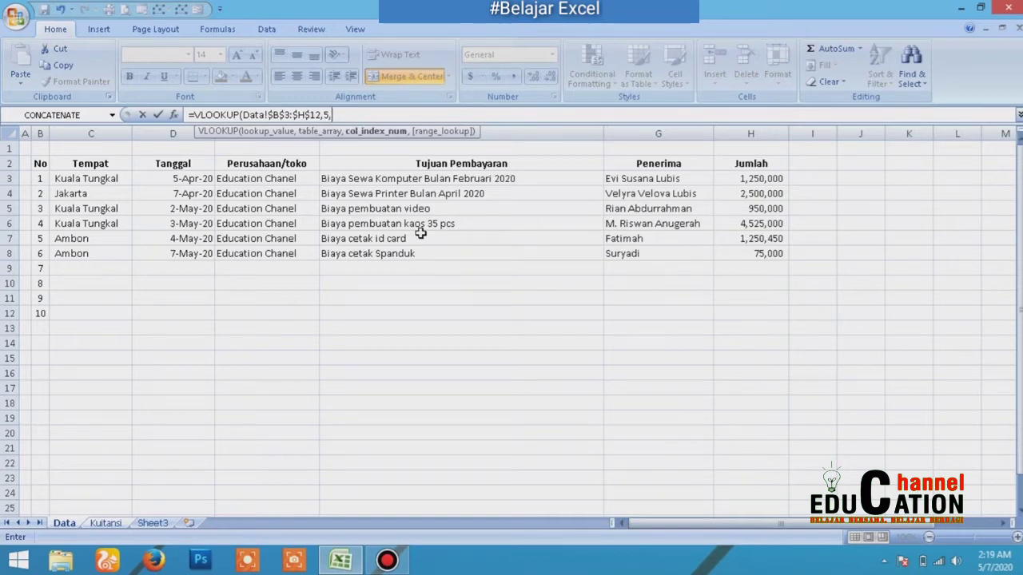
{"action": "type", "text": "fa"}
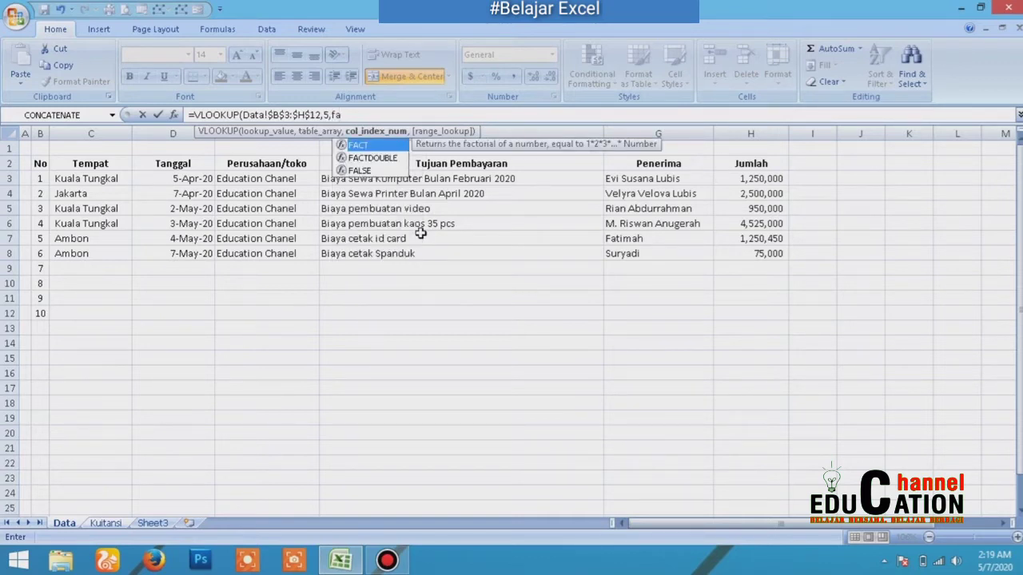
{"action": "key", "text": "BackSpace"}
{"action": "key", "text": "BackSpace"}
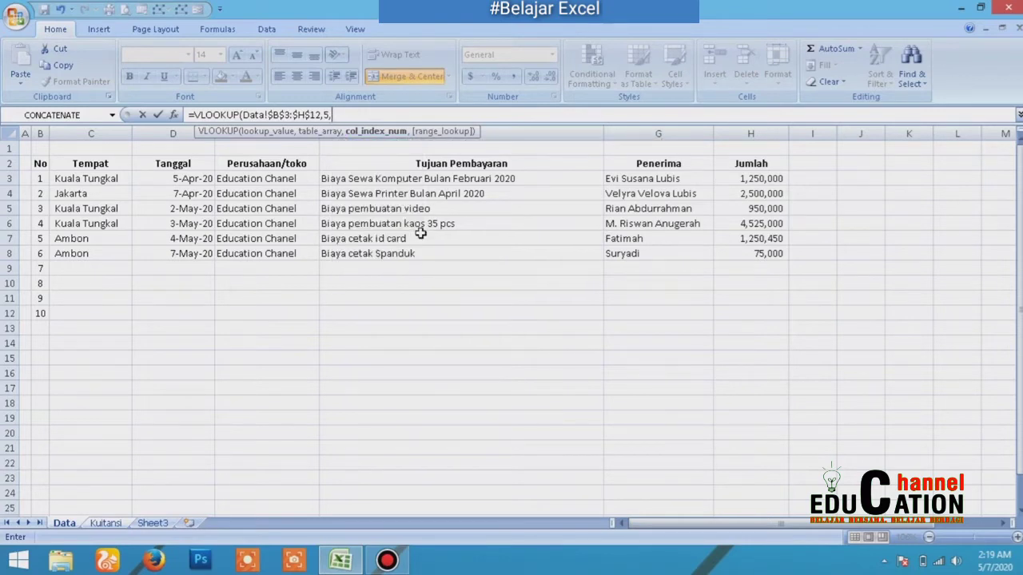
{"action": "type", "text": "False"}
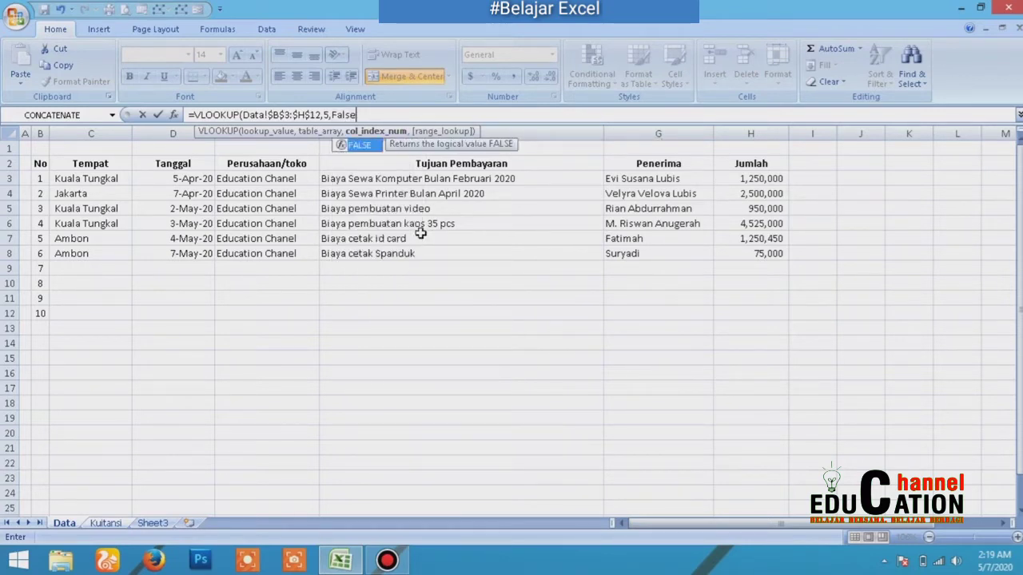
{"action": "double_click", "coordinate": [370, 146]}
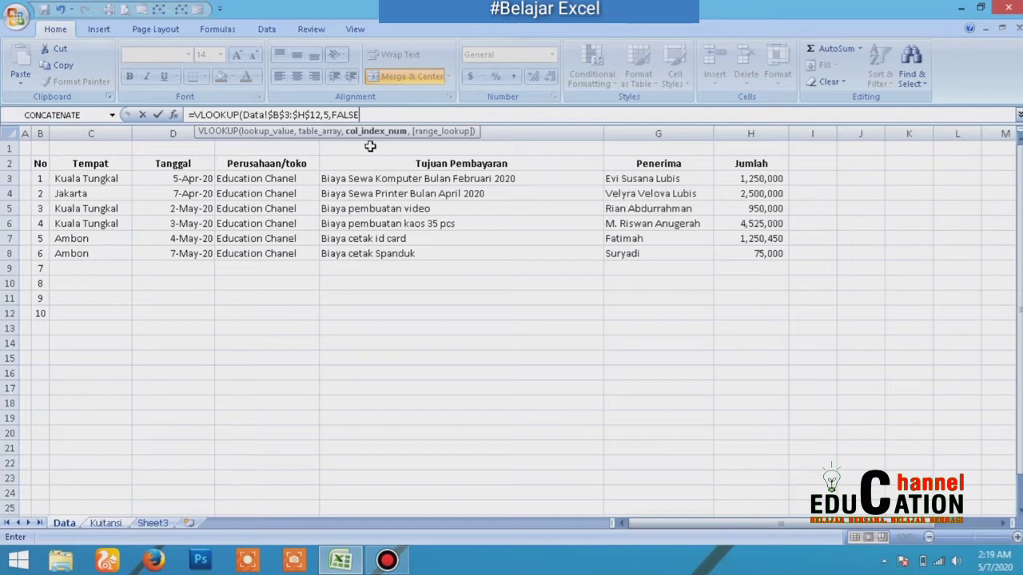
{"action": "key", "text": "Return"}
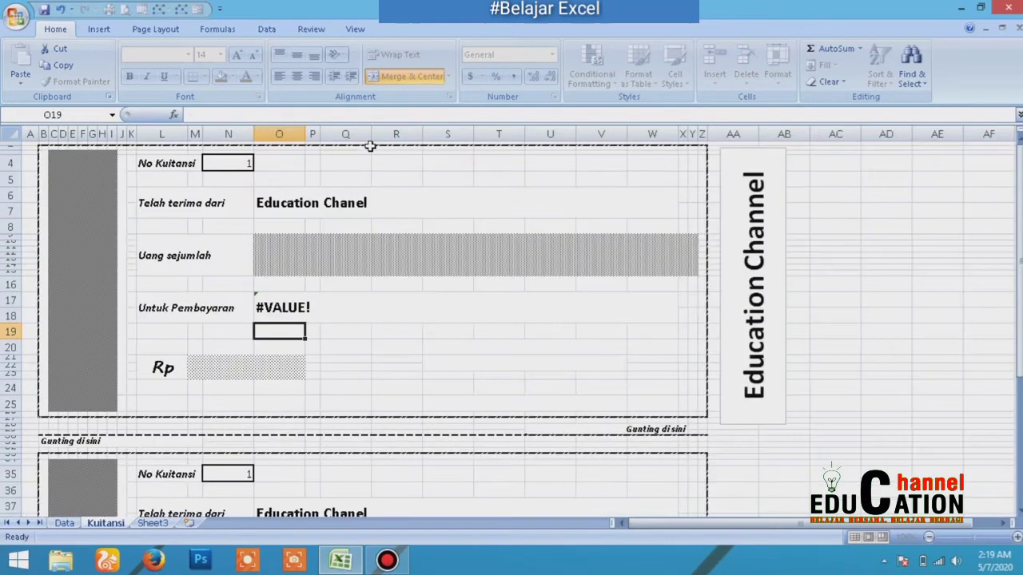
- Insert No Kuitansi cell N4 as the missing lookup value at the start of the Untuk Pembayaran VLOOKUP arguments
{"action": "left_click", "coordinate": [321, 319]}
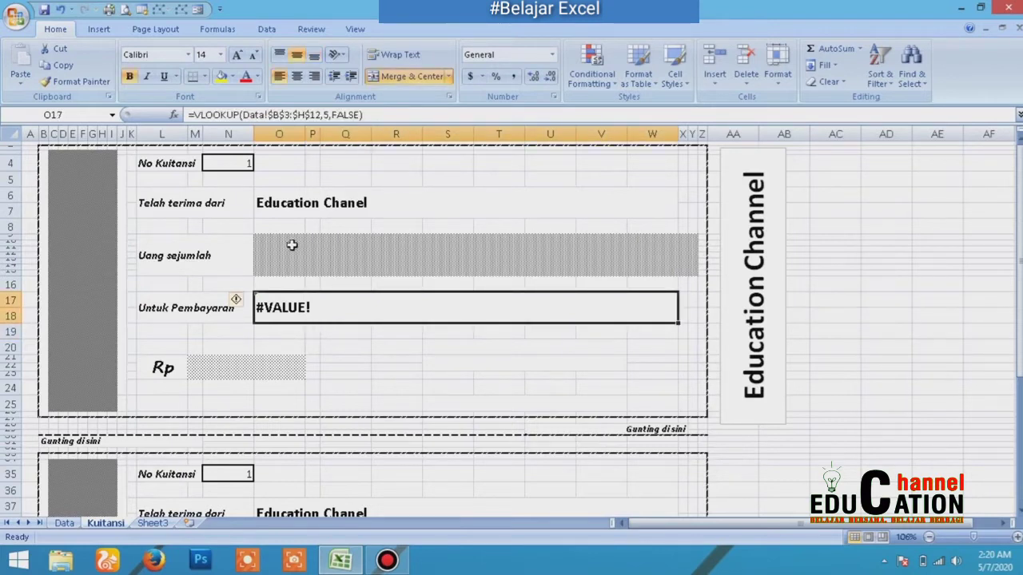
{"action": "left_click", "coordinate": [244, 114]}
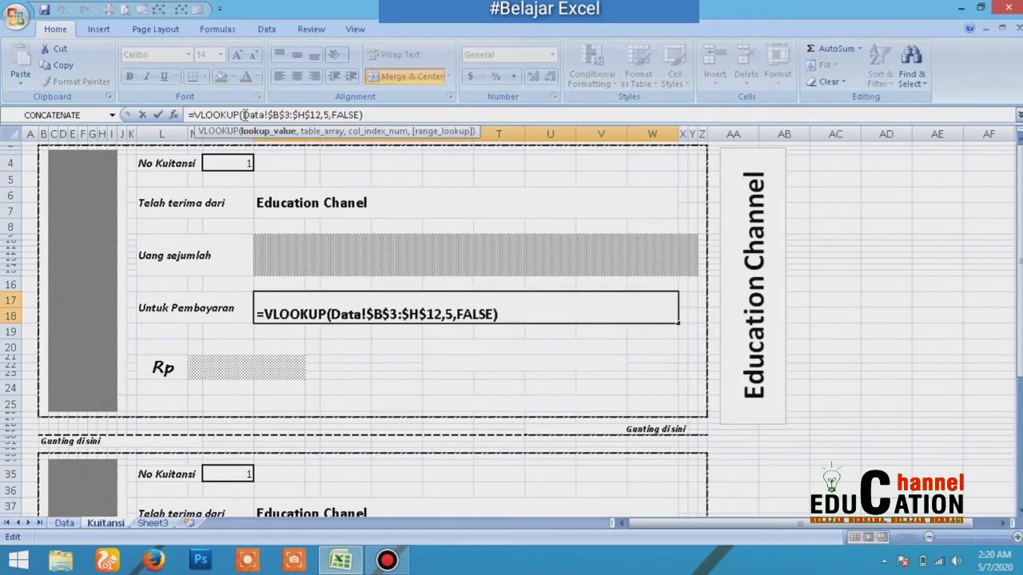
{"action": "left_click", "coordinate": [235, 164]}
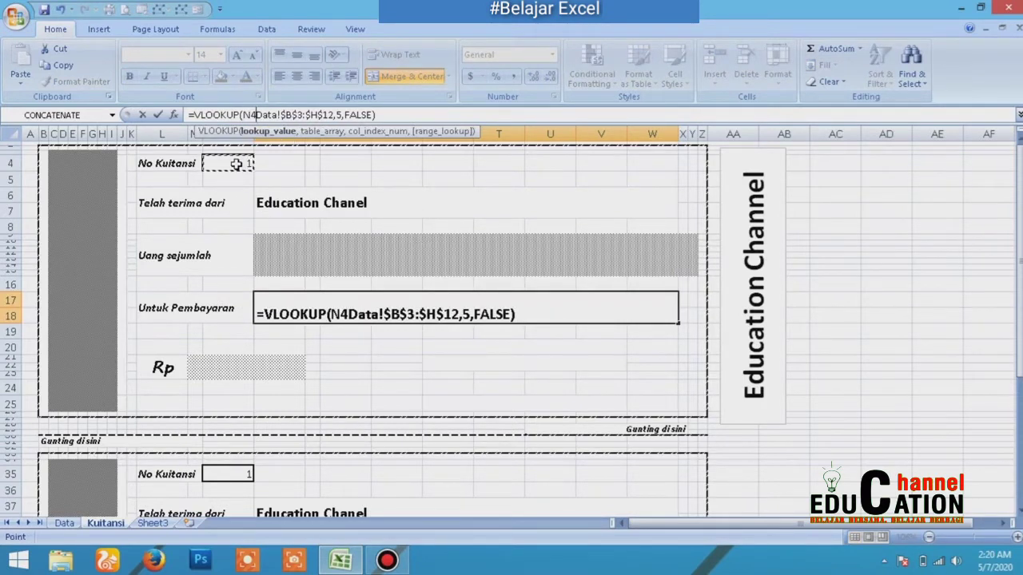
{"action": "type", "text": ","}
{"action": "key", "text": "Return"}
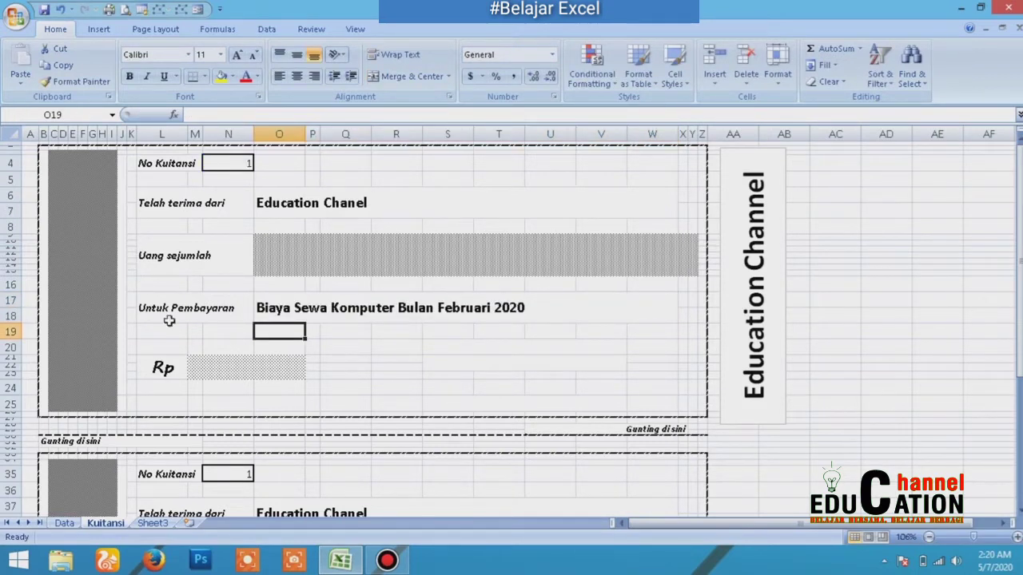
- Start a VLOOKUP formula in the Rp amount cell (M21) with No Kuitansi cell N4 as the lookup value
{"action": "left_click", "coordinate": [218, 370]}
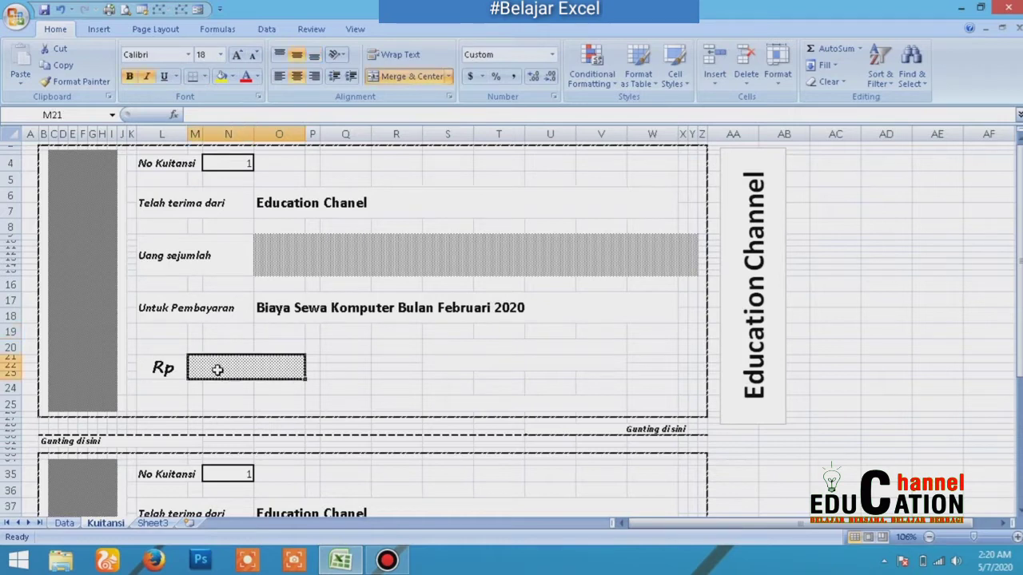
{"action": "type", "text": "=vlook"}
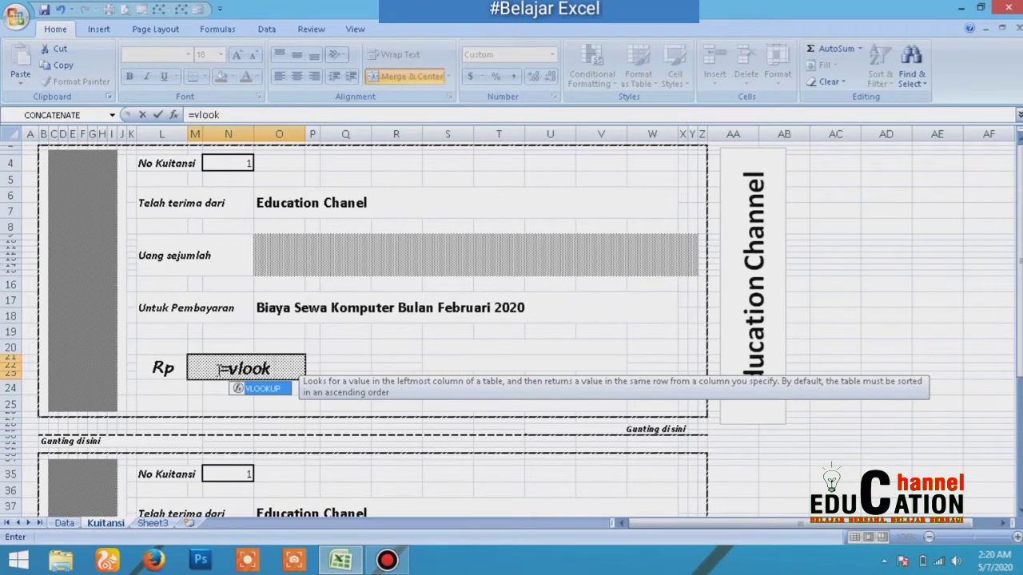
{"action": "type", "text": "u"}
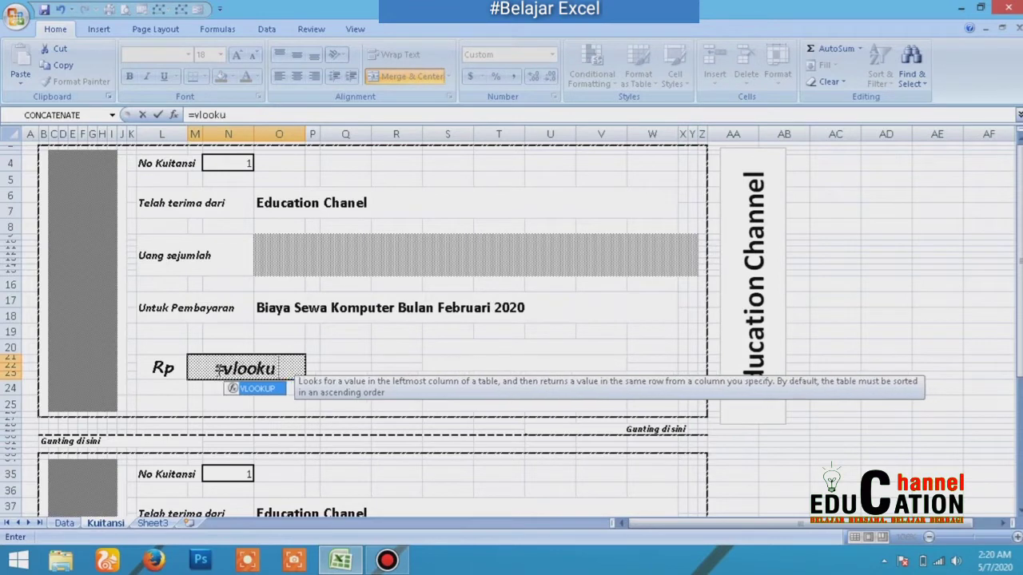
{"action": "double_click", "coordinate": [273, 391]}
{"action": "left_click", "coordinate": [225, 164]}
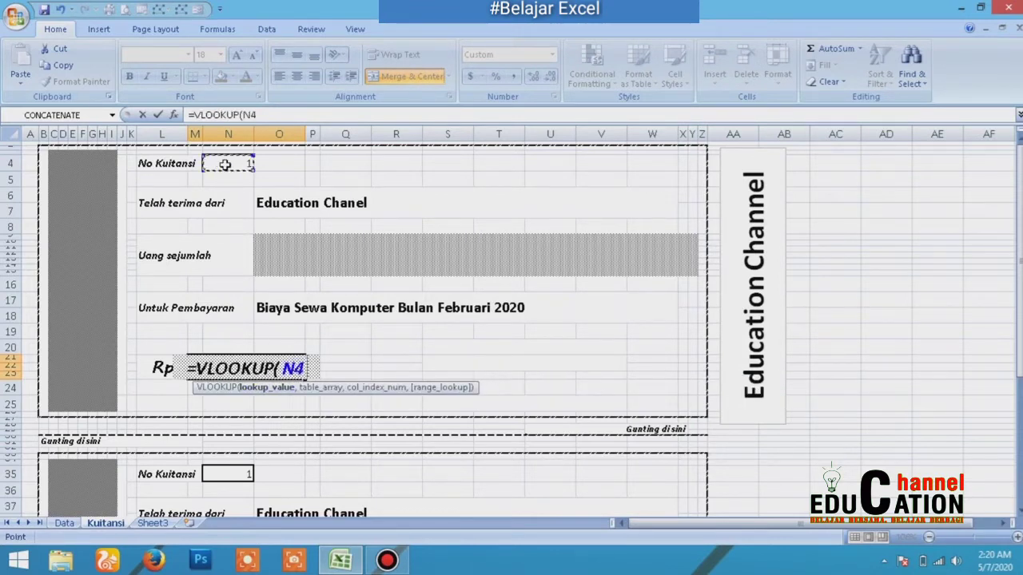
{"action": "type", "text": ","}
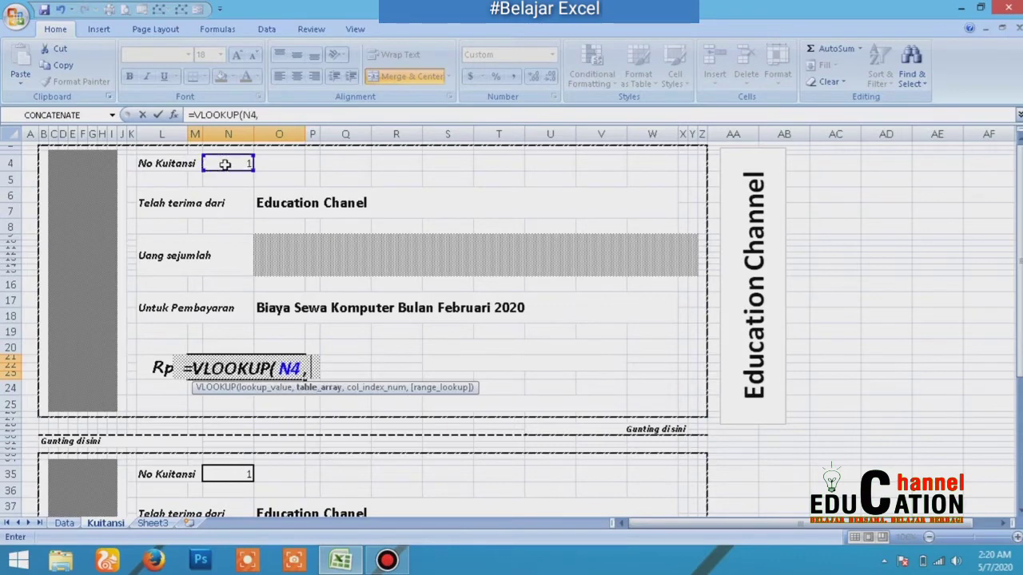
- Set the Rp formula's table array to the absolute range $B$3:$H$12 on the Data sheet
{"action": "left_click", "coordinate": [64, 524]}
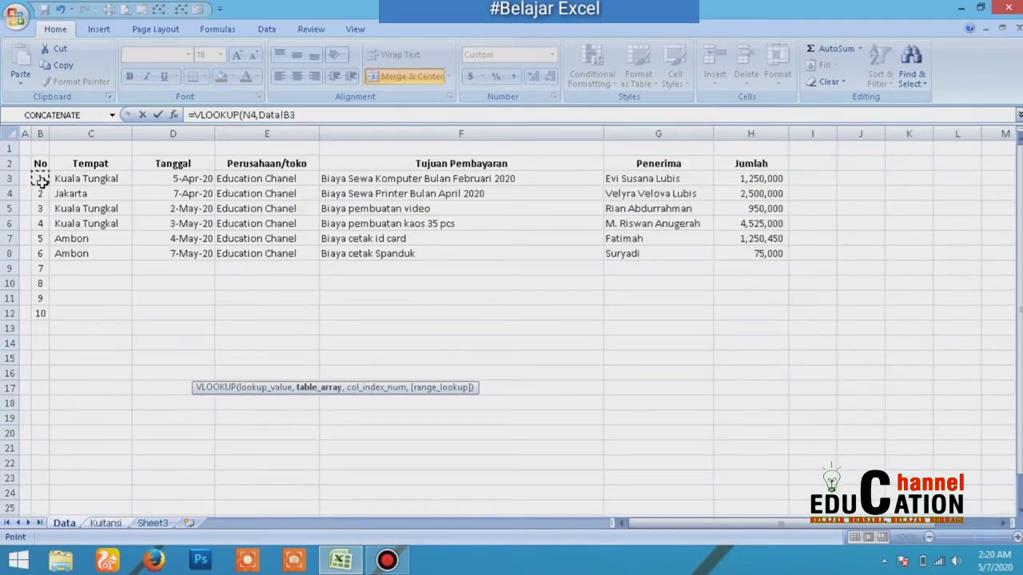
{"action": "left_click_drag", "start_coordinate": [42, 182], "coordinate": [745, 310]}
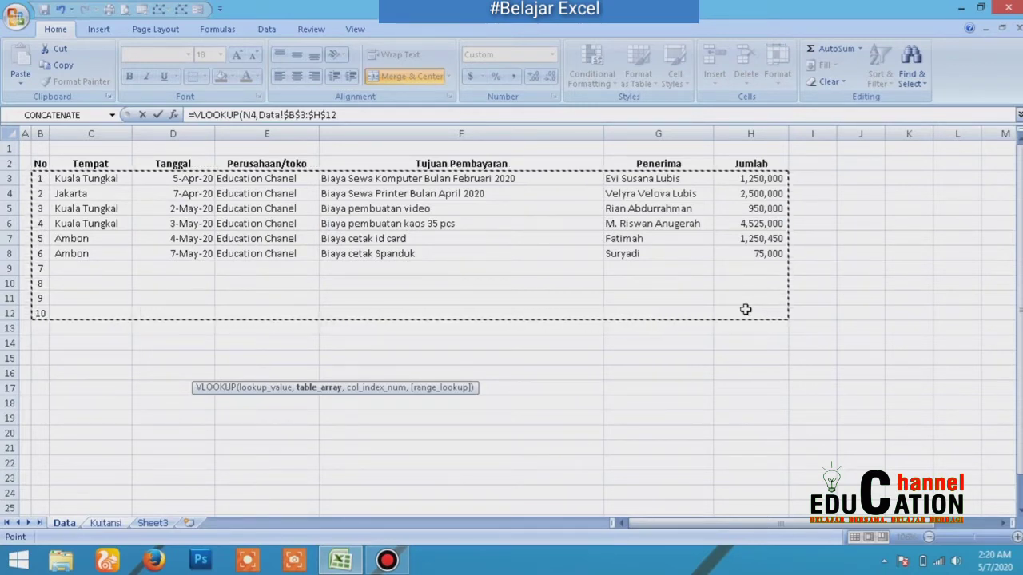
{"action": "left_click", "coordinate": [352, 115]}
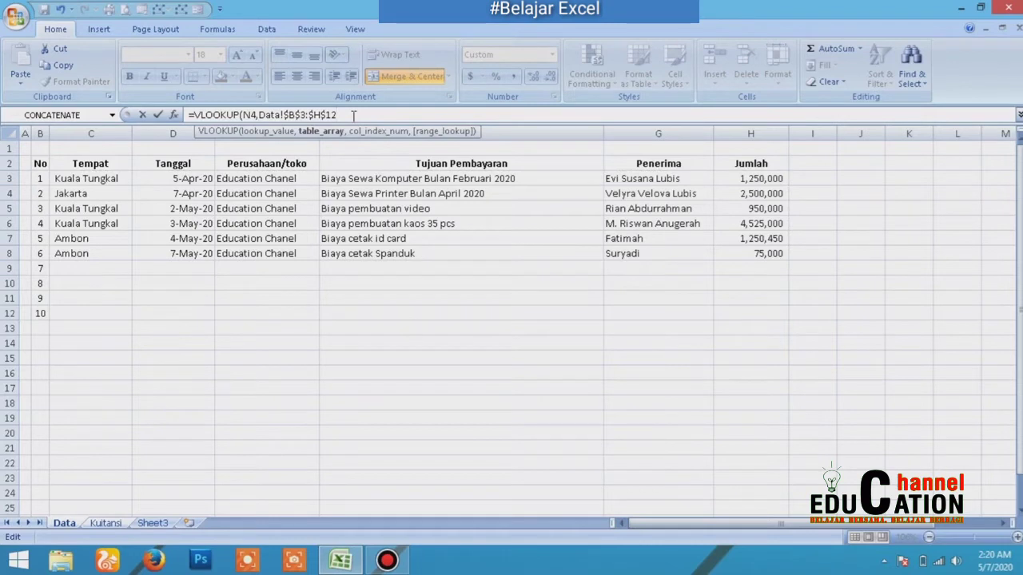
{"action": "type", "text": ","}
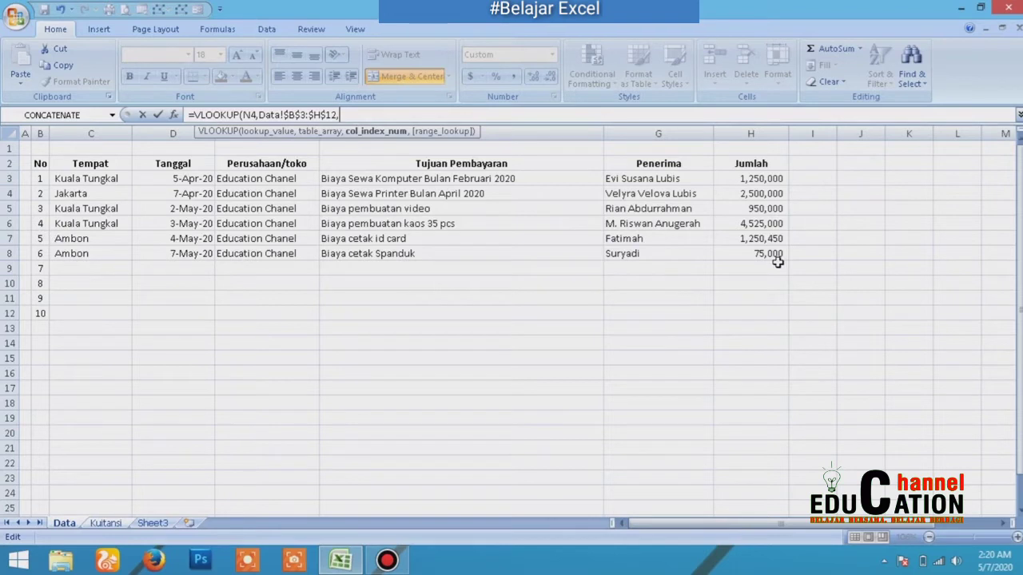
- Complete the Rp amount VLOOKUP with column index 7 and FALSE for an exact match
{"action": "type", "text": "7,"}
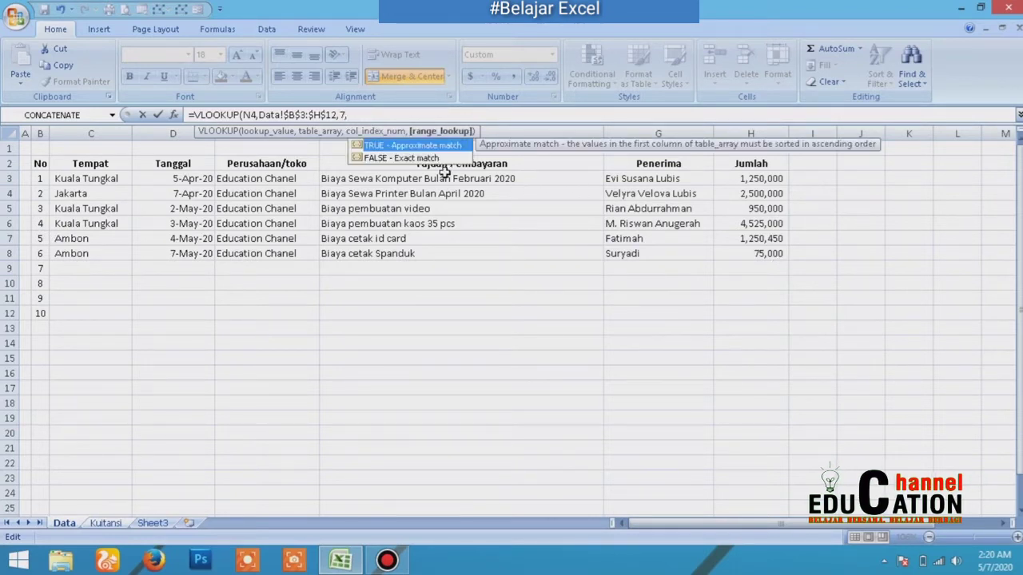
{"action": "double_click", "coordinate": [418, 158]}
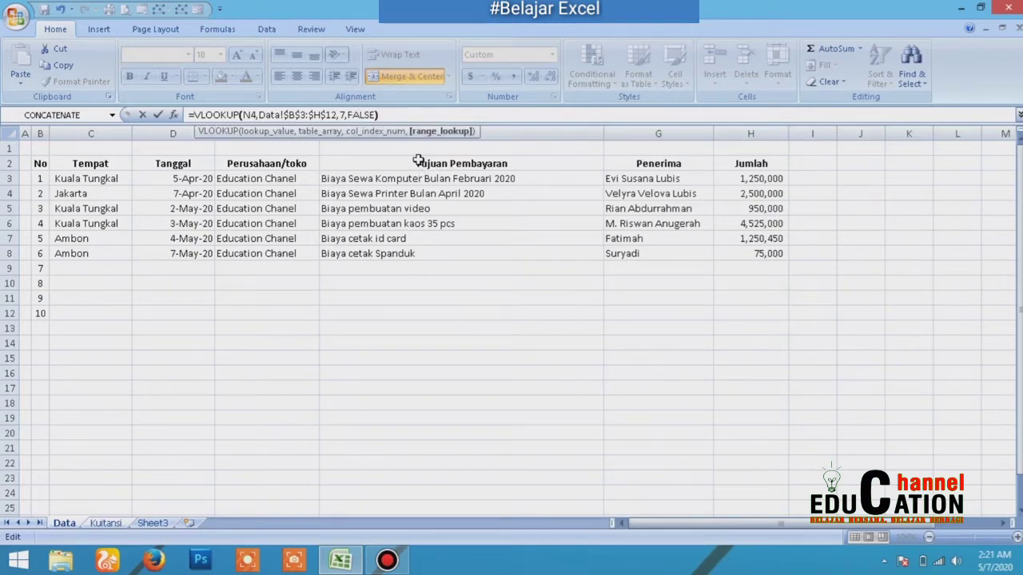
{"action": "key", "text": "Return"}
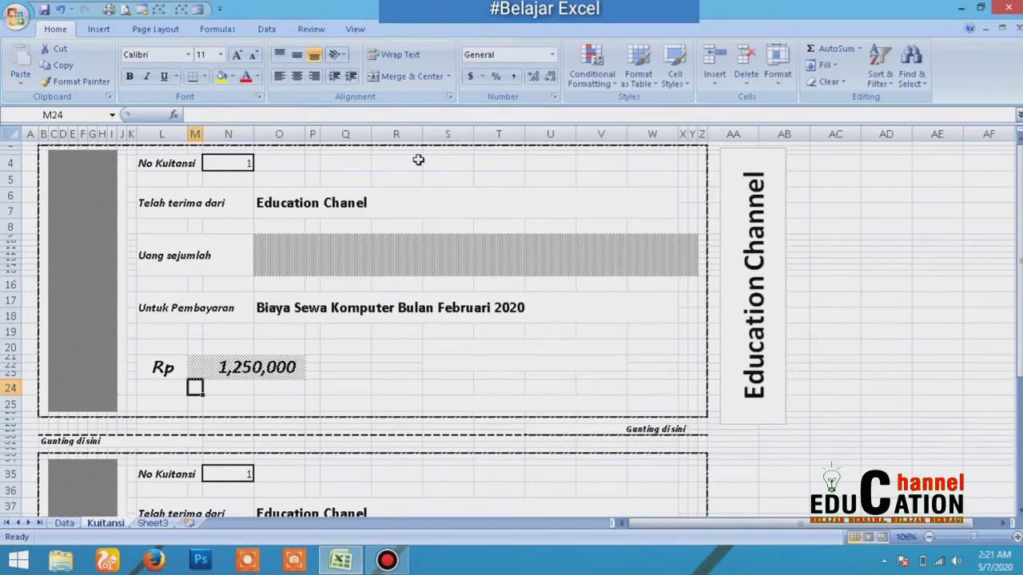
- Enter a terbilang formula in the Uang sejumlah cell (O9) that spells out the Rp amount in M21
{"action": "left_click", "coordinate": [396, 247]}
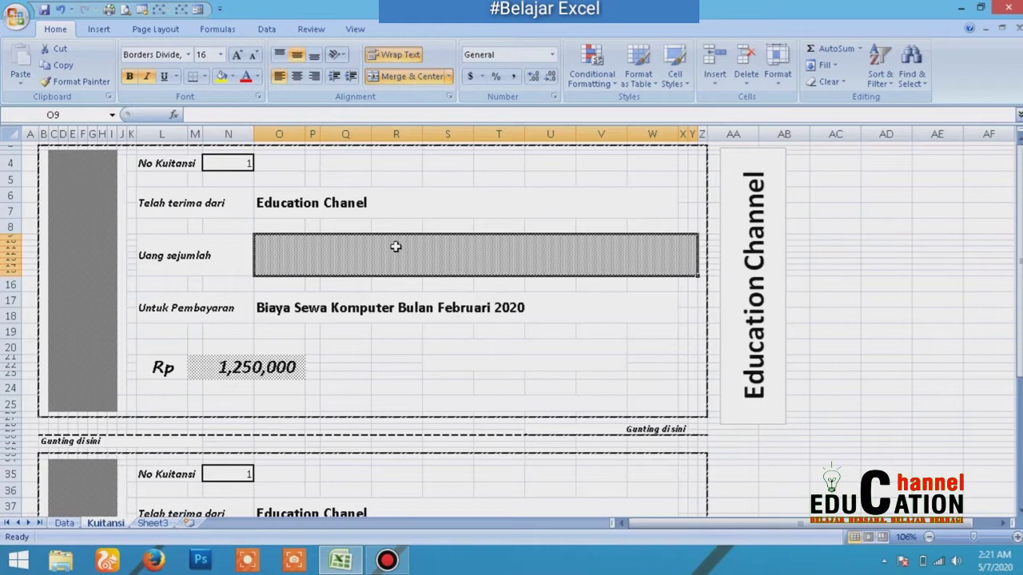
{"action": "type", "text": "=ter"}
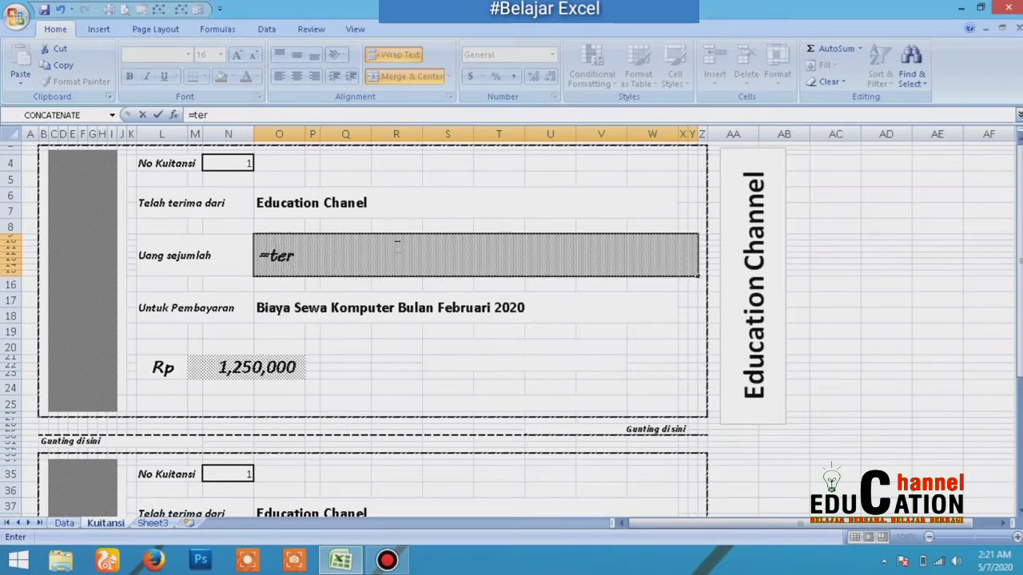
{"action": "type", "text": "bilang"}
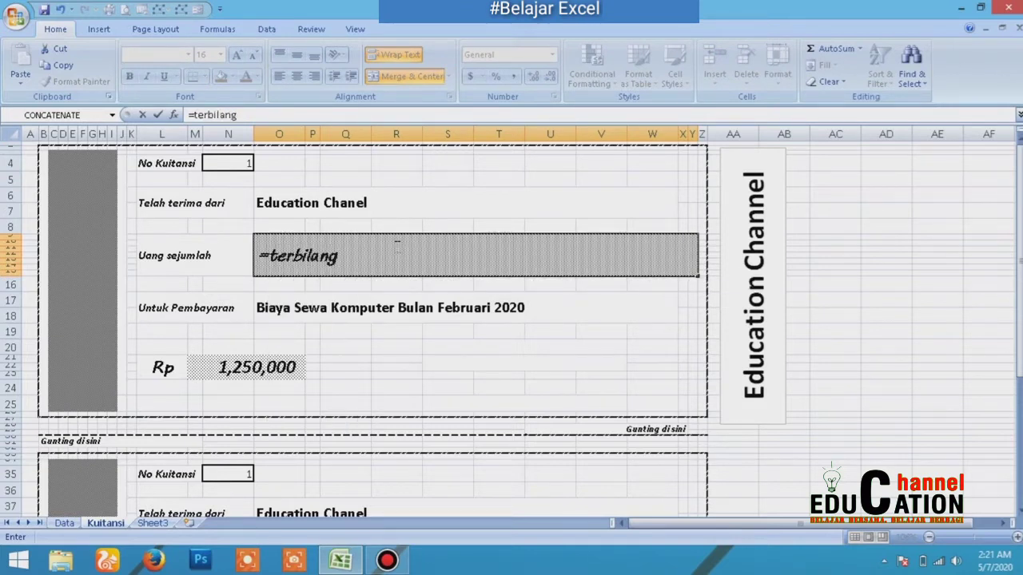
{"action": "type", "text": "("}
{"action": "left_click", "coordinate": [253, 366]}
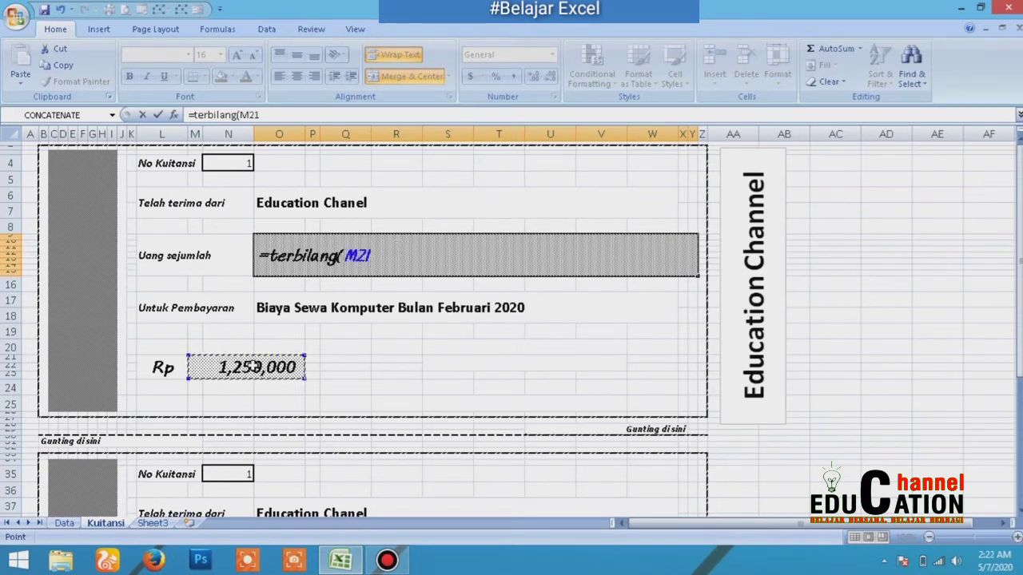
{"action": "type", "text": ")"}
{"action": "key", "text": "Return"}
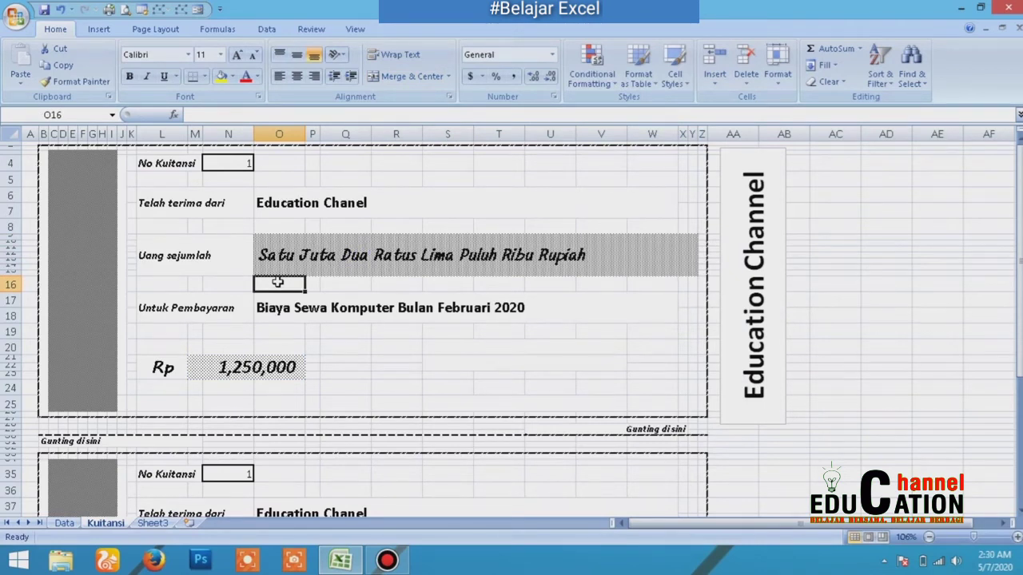
- Start a VLOOKUP formula in merged cell S20 of the Kuitansi sheet with No Kuitansi cell N4 as the lookup value
{"action": "left_click", "coordinate": [486, 348]}
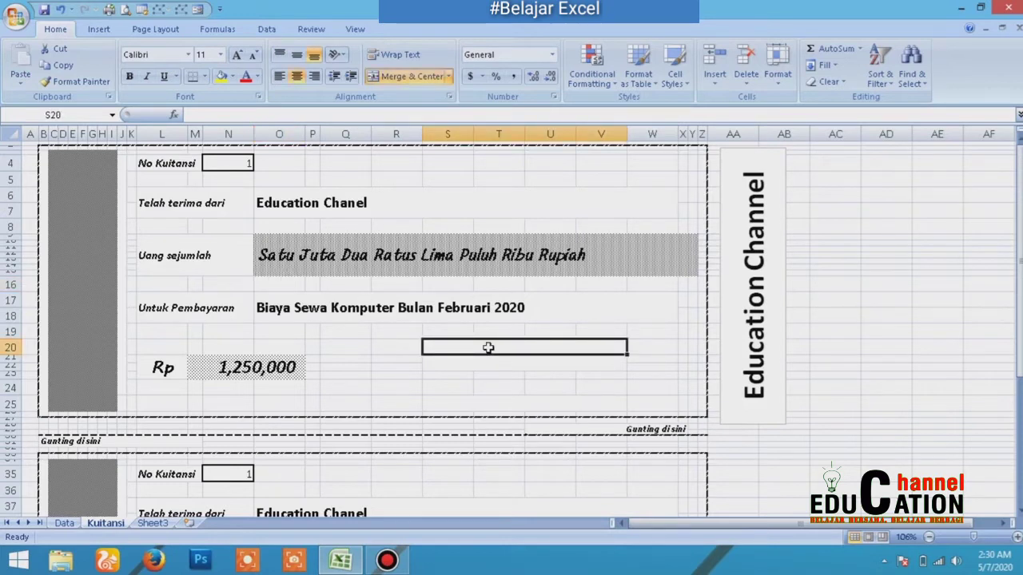
{"action": "type", "text": "="}
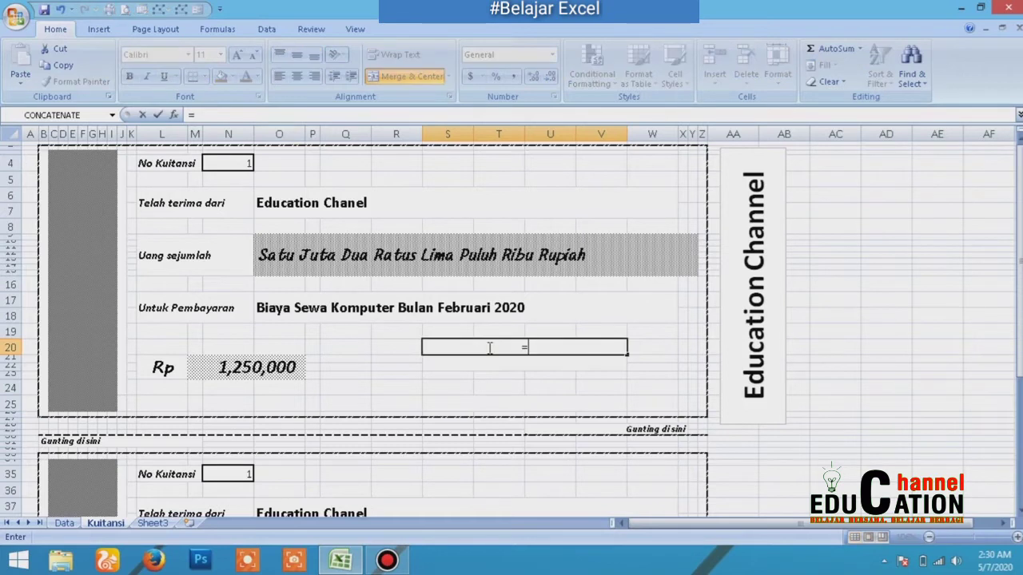
{"action": "key", "text": "BackSpace"}
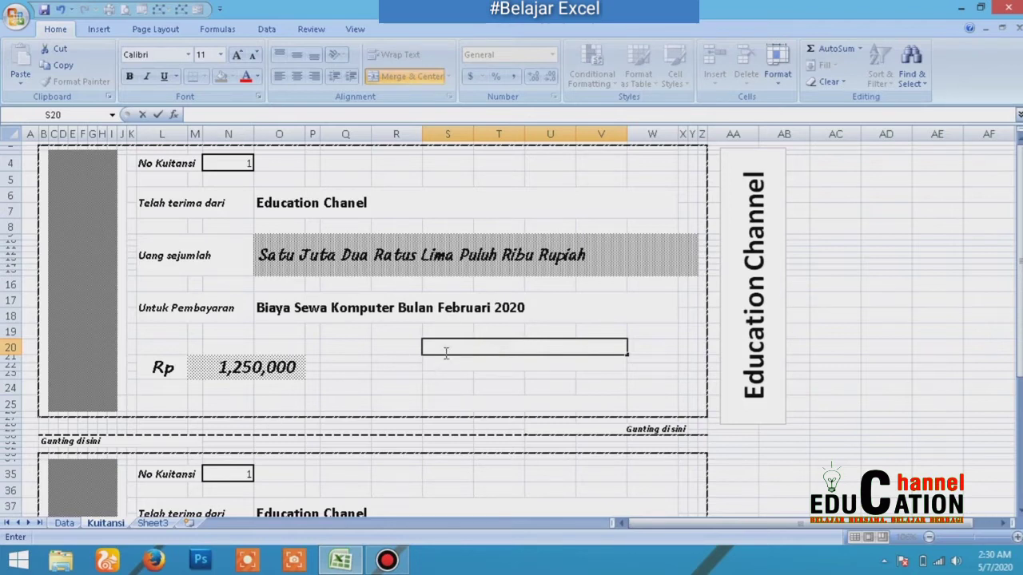
{"action": "left_click", "coordinate": [64, 524]}
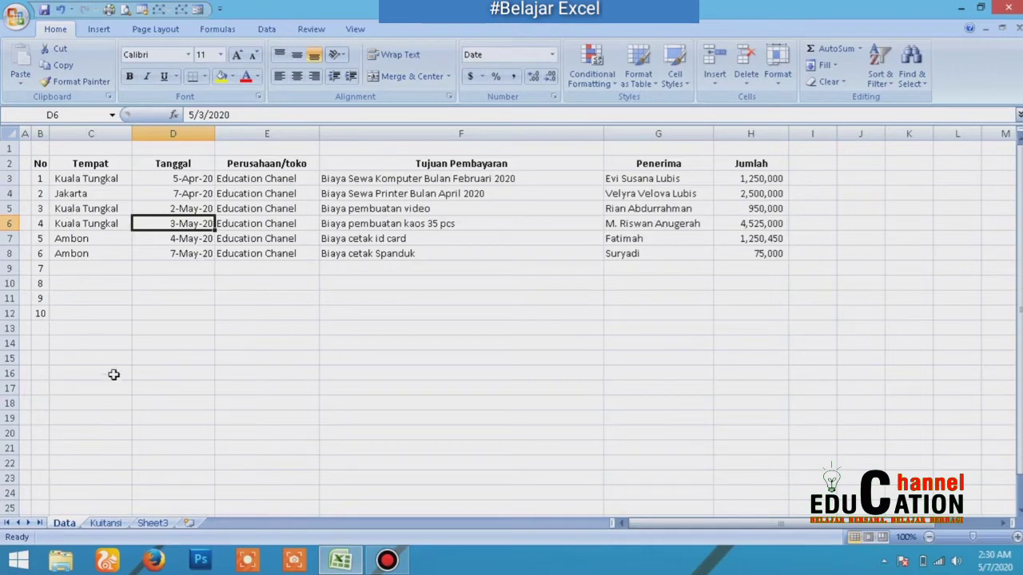
{"action": "left_click", "coordinate": [116, 523]}
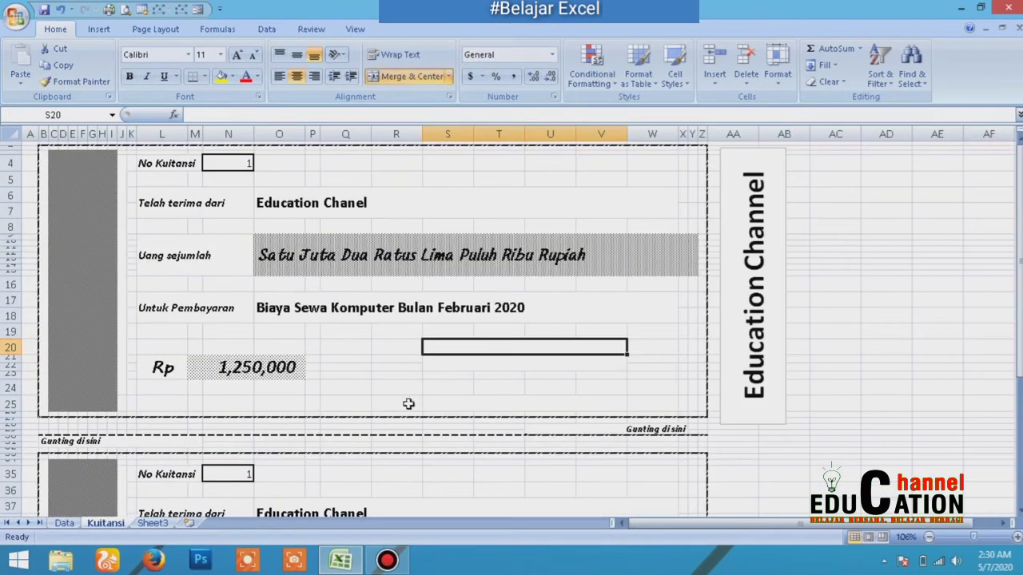
{"action": "type", "text": "="}
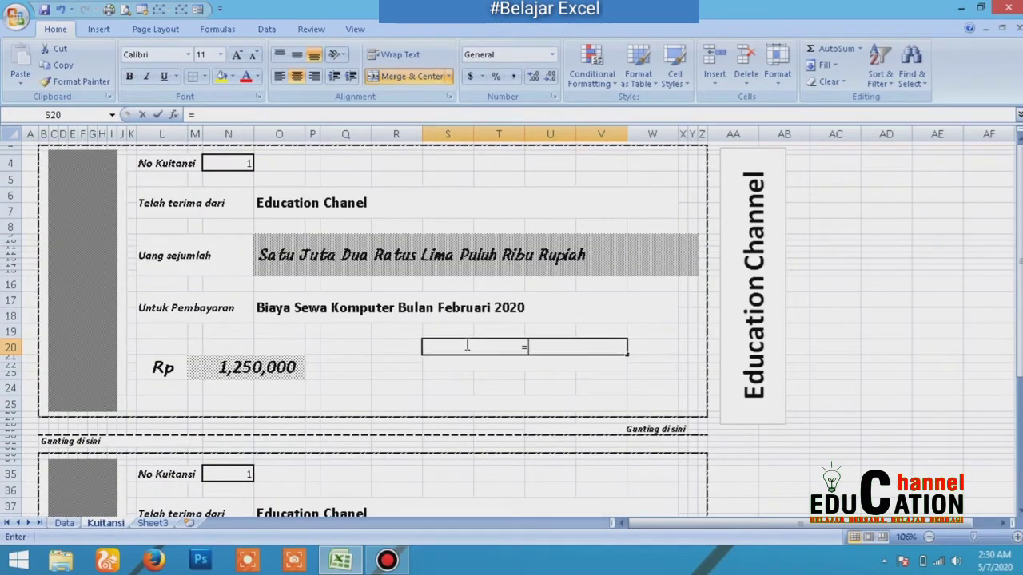
{"action": "type", "text": "vlook"}
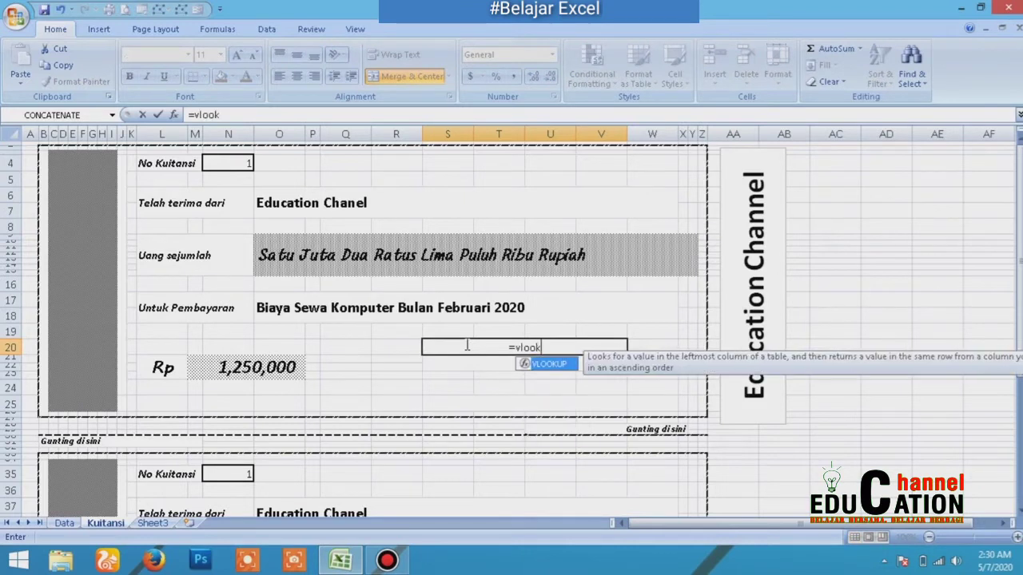
{"action": "double_click", "coordinate": [563, 365]}
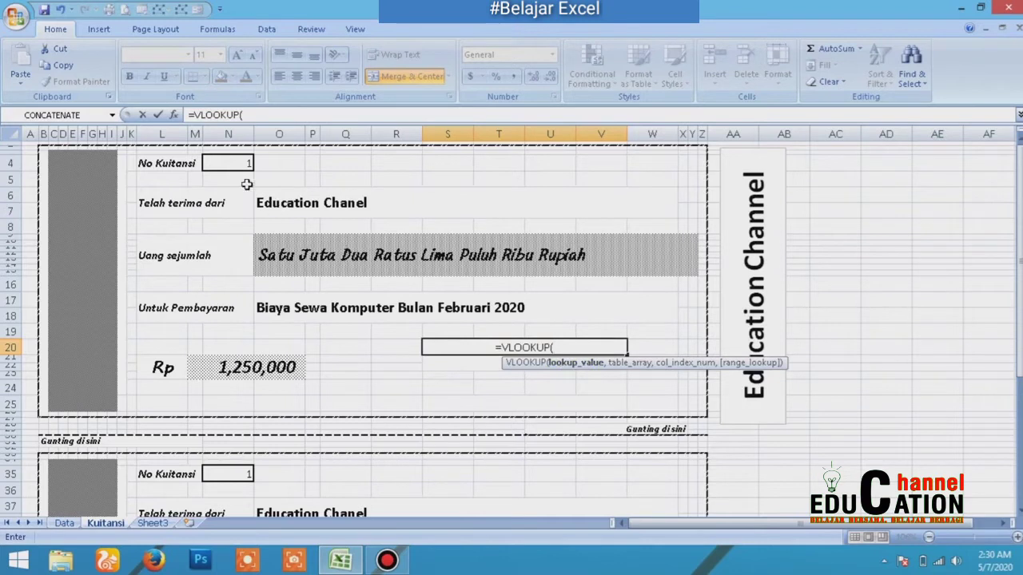
{"action": "left_click", "coordinate": [219, 165]}
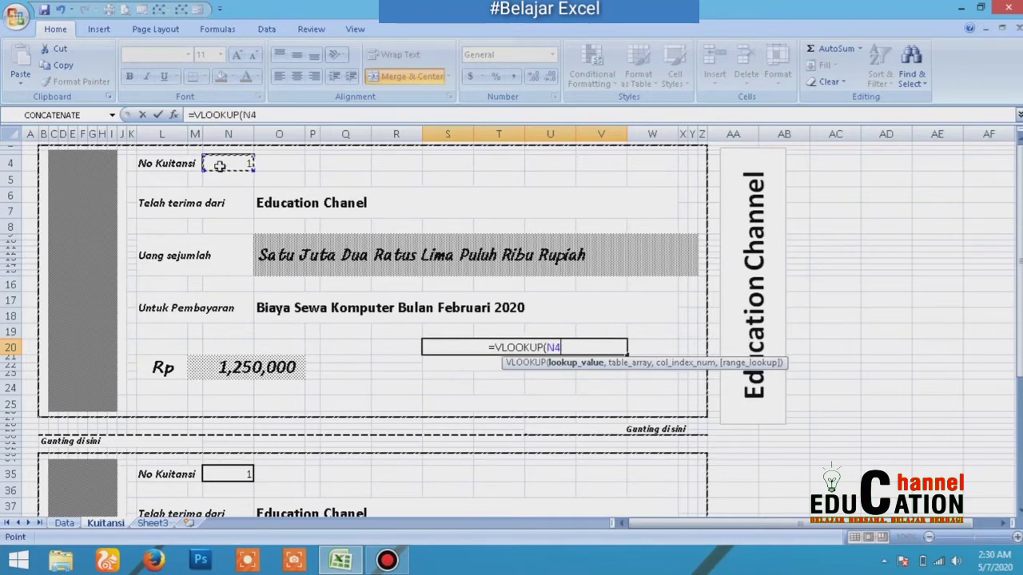
{"action": "type", "text": ","}
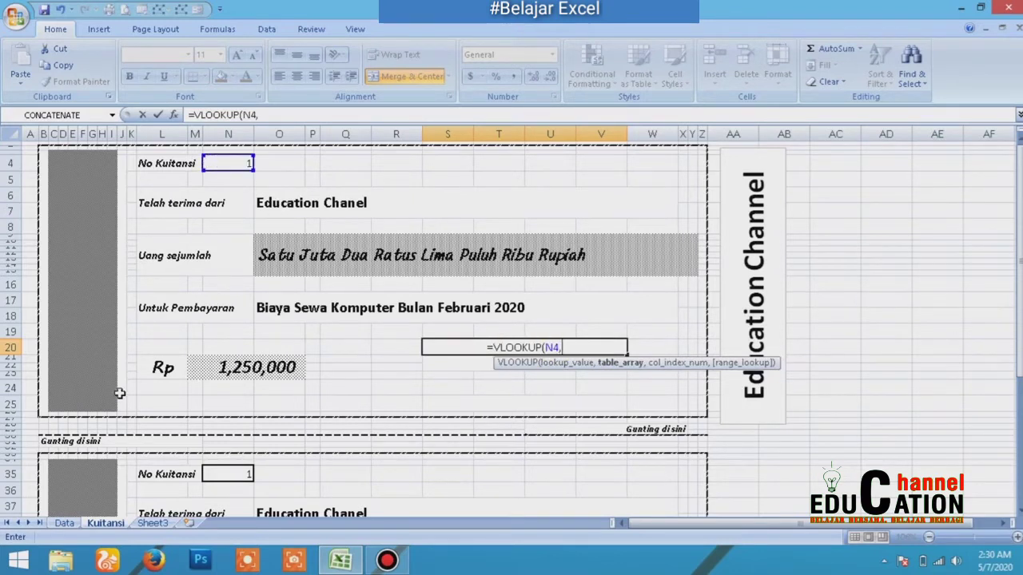
- Set the S20 formula's table array to the absolute range $B$3:$H$12 on the Data sheet
{"action": "left_click", "coordinate": [64, 522]}
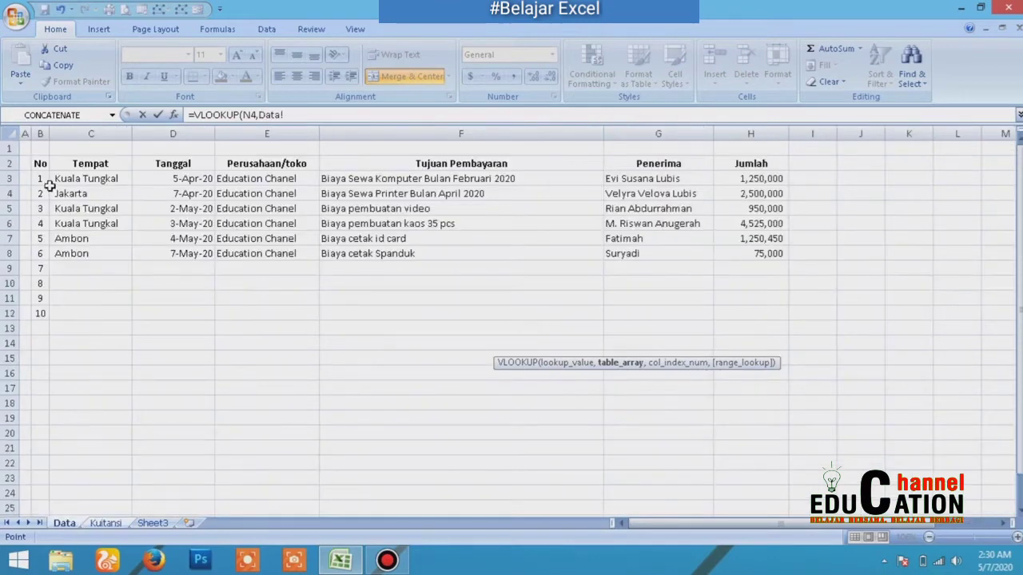
{"action": "left_click_drag", "start_coordinate": [40, 178], "coordinate": [751, 318]}
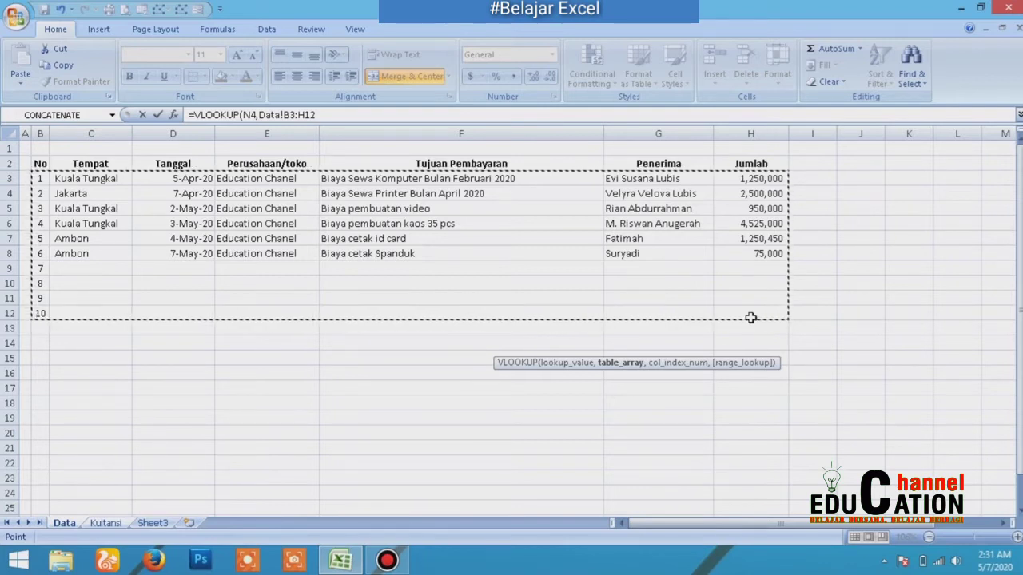
{"action": "key", "text": "F4"}
{"action": "left_click", "coordinate": [361, 115]}
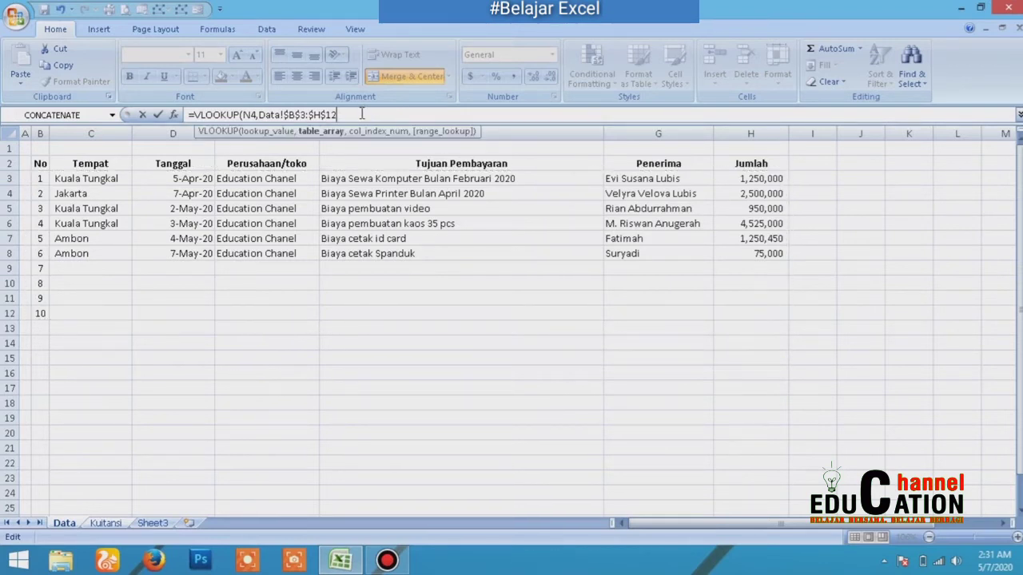
- Give the S20 VLOOKUP column index 2 and FALSE for an exact match, and close its parenthesis
{"action": "type", "text": ","}
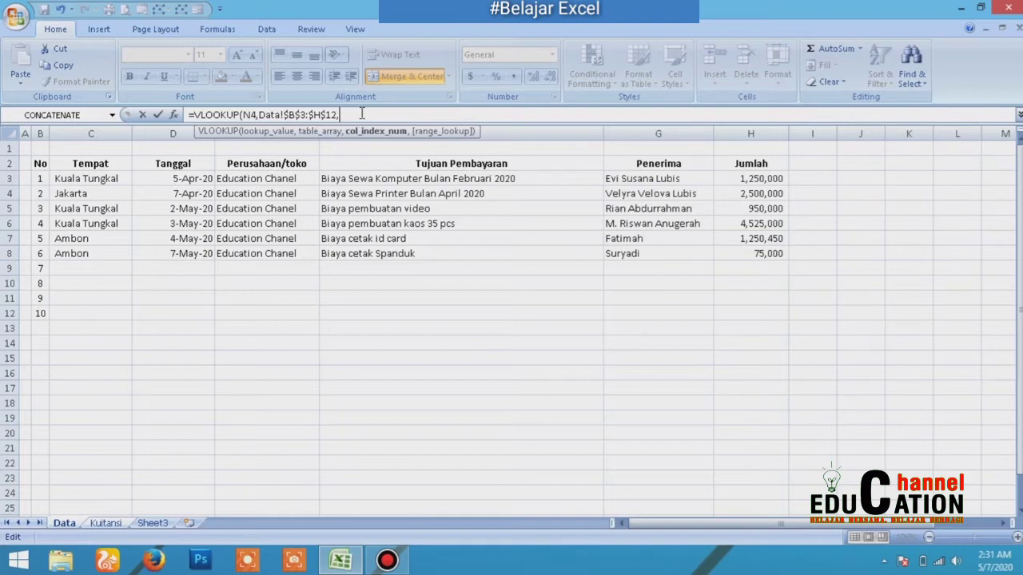
{"action": "type", "text": "2,"}
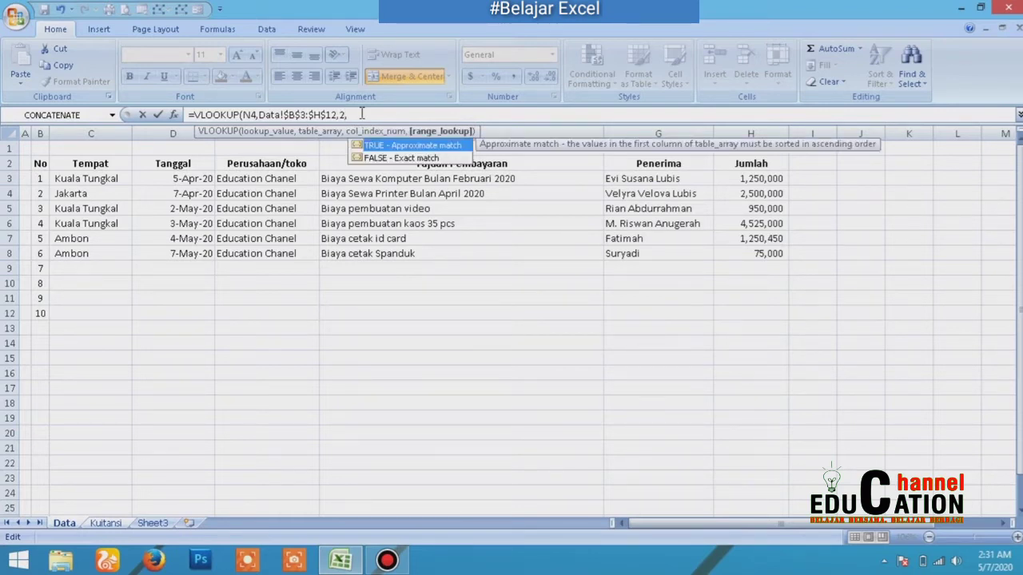
{"action": "double_click", "coordinate": [399, 157]}
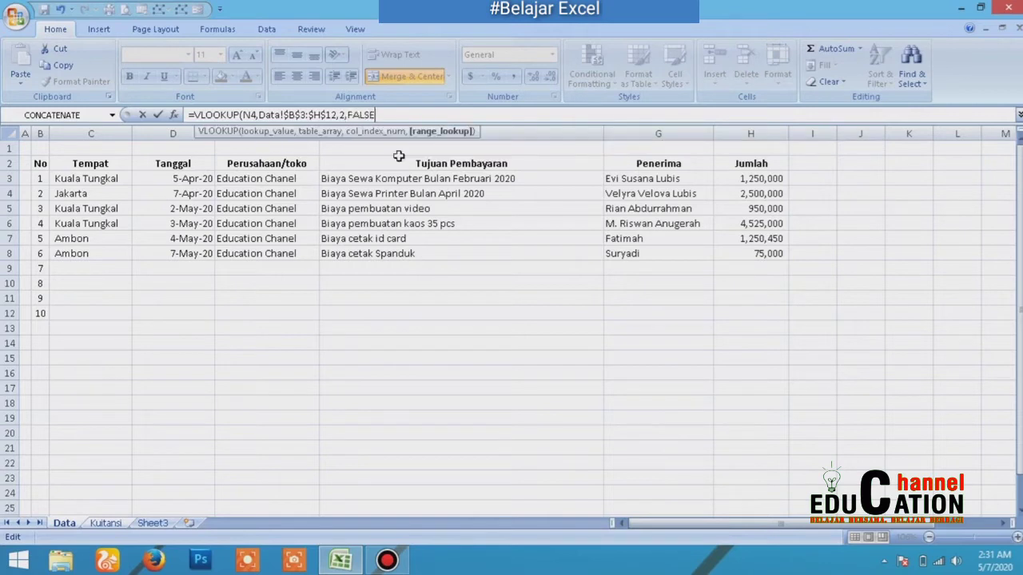
{"action": "type", "text": ")"}
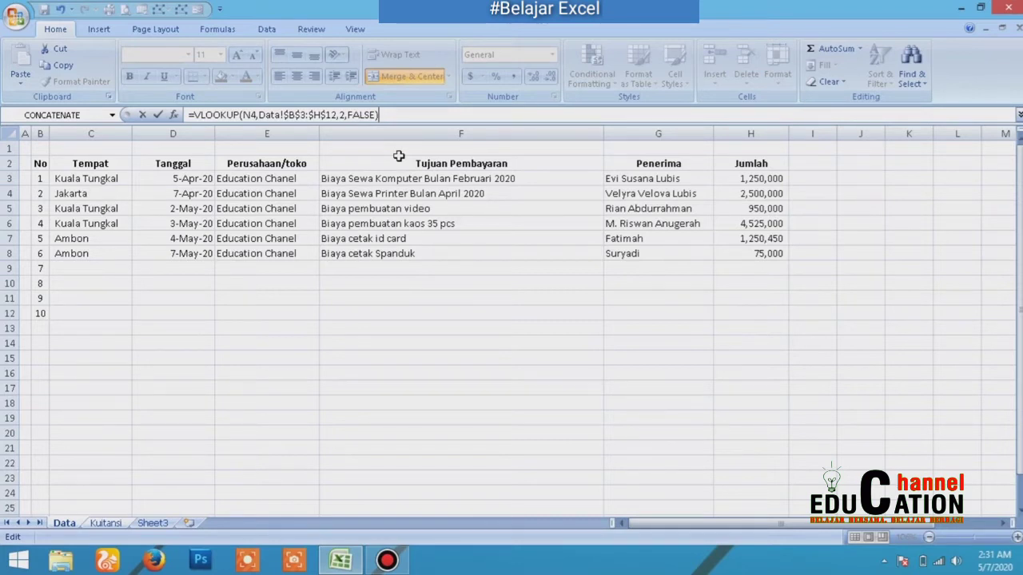
- Append a "," separator and a TEXT function with a nested VLOOKUP to the S20 formula, and dismiss the battery notification
{"action": "type", "text": "&\",\""}
{"action": "type", "text": "&tex"}
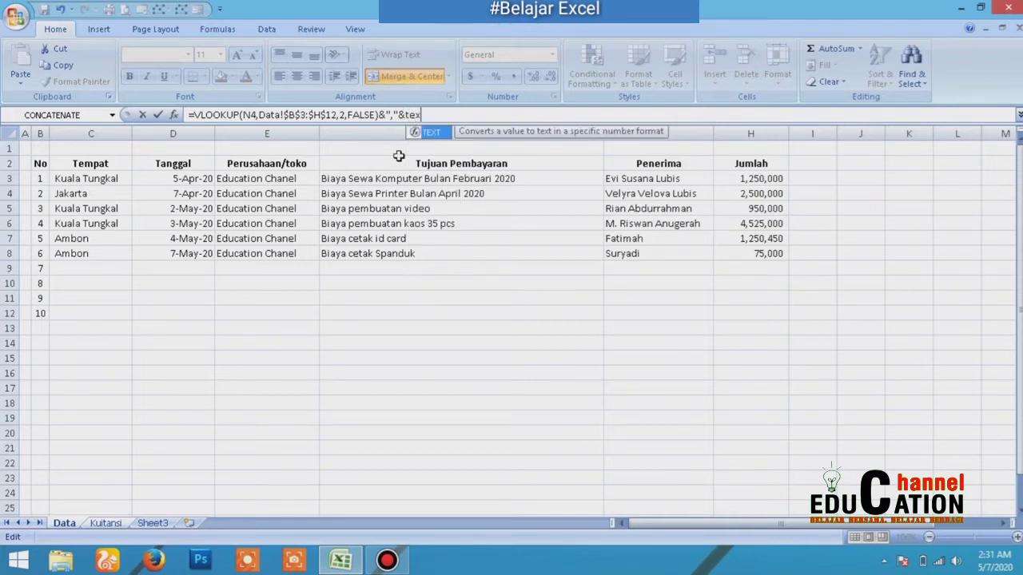
{"action": "type", "text": "t("}
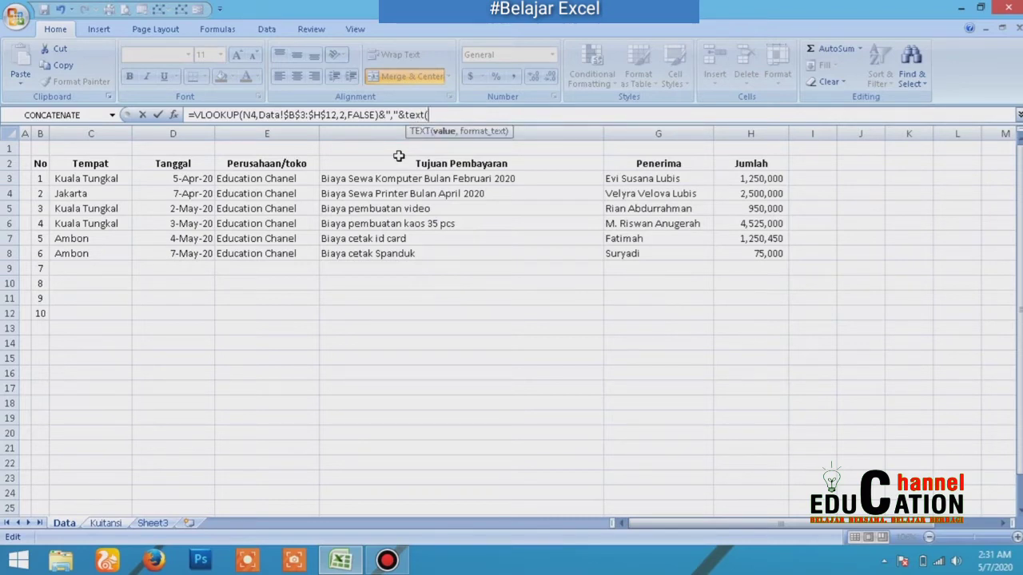
{"action": "type", "text": "vlokk"}
{"action": "key", "text": "BackSpace"}
{"action": "key", "text": "BackSpace"}
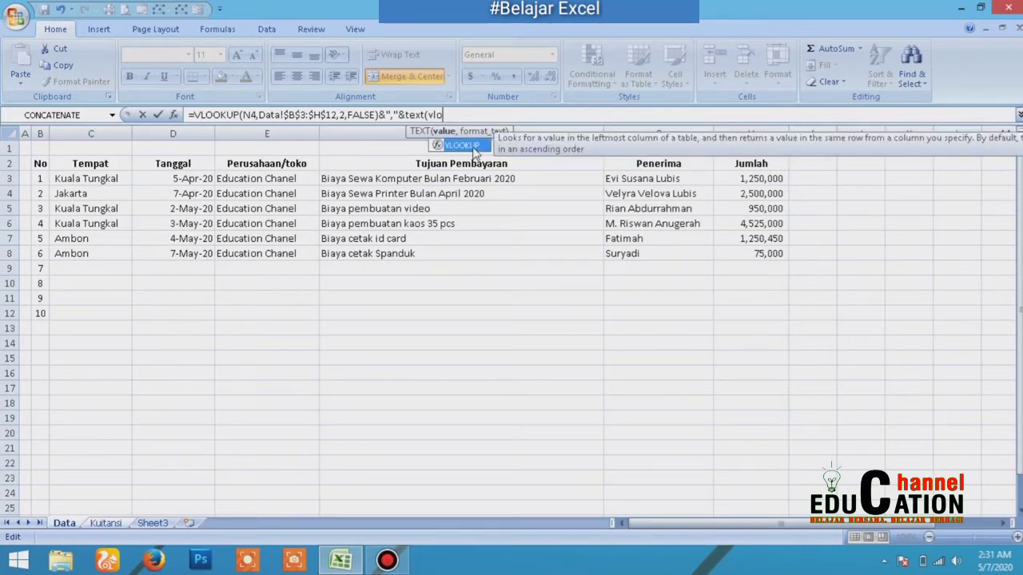
{"action": "double_click", "coordinate": [463, 146]}
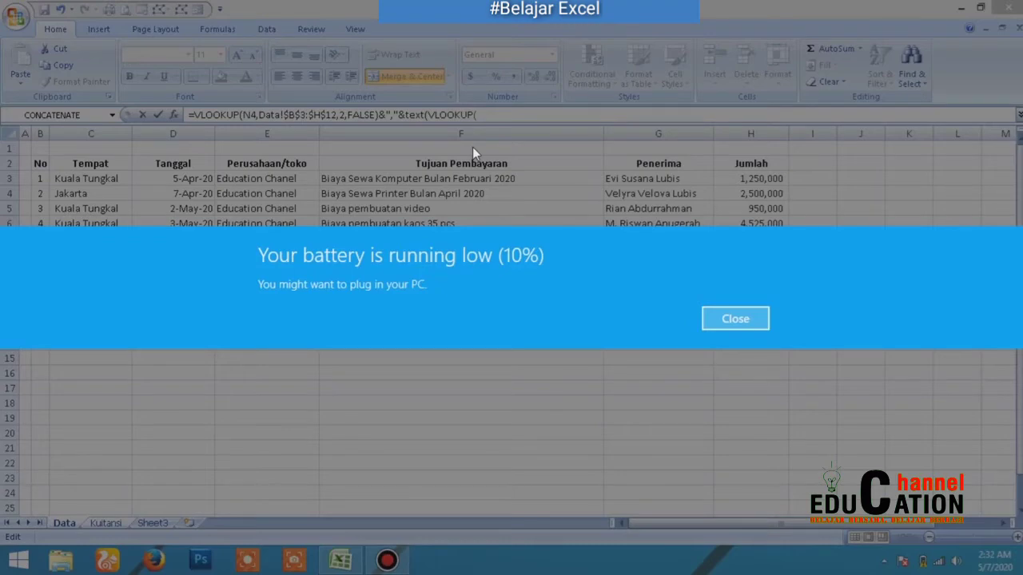
{"action": "left_click", "coordinate": [742, 320]}
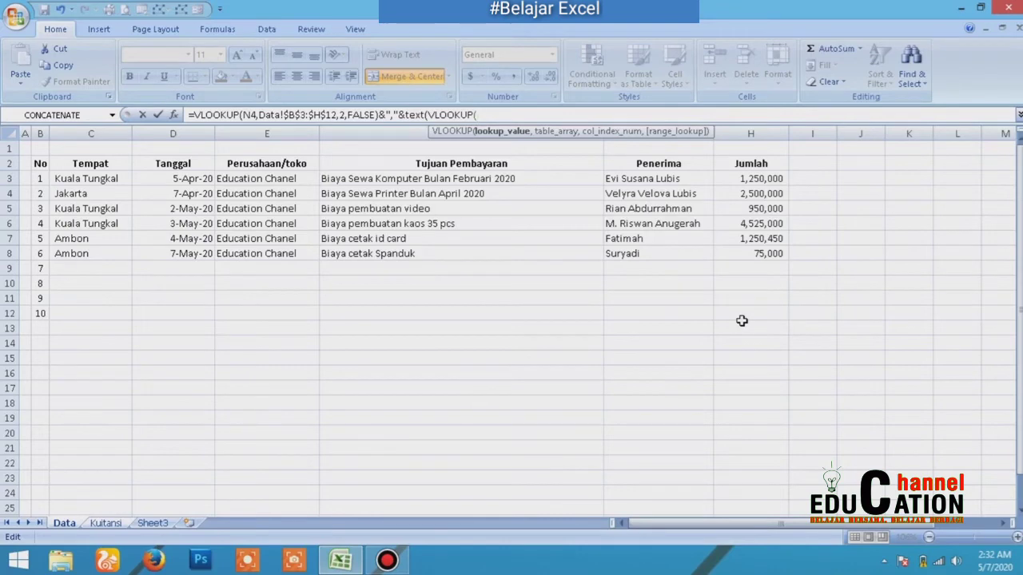
- Set the nested VLOOKUP's lookup value to No Kuitansi cell N4, without the Kuitansi! sheet prefix
{"action": "left_click", "coordinate": [106, 523]}
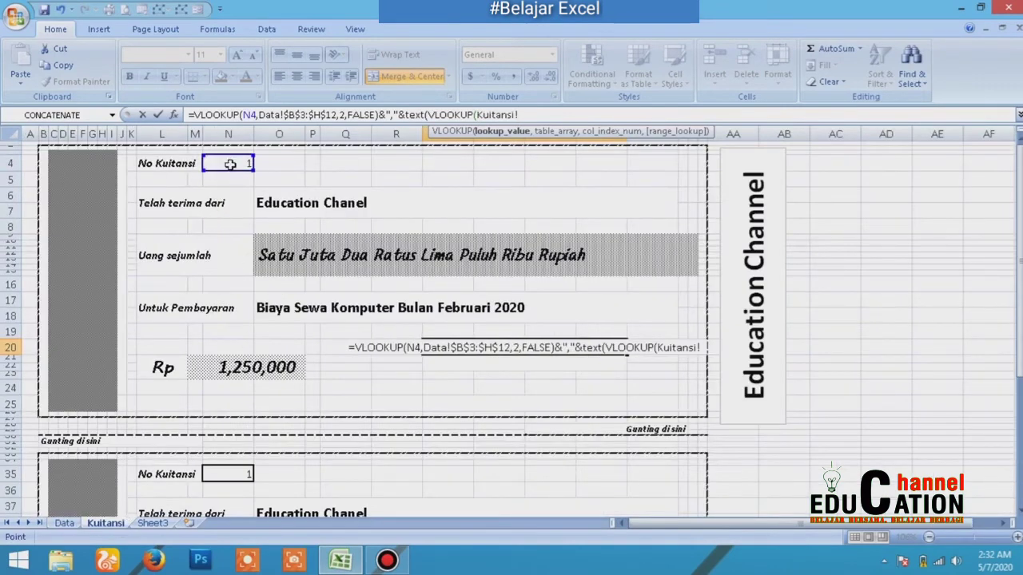
{"action": "left_click", "coordinate": [230, 164]}
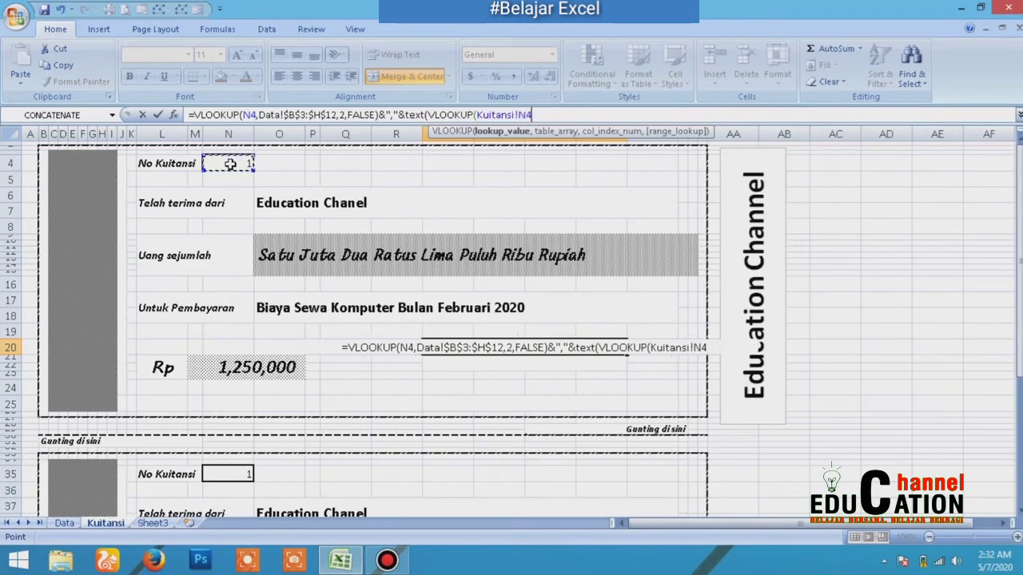
{"action": "left_click", "coordinate": [517, 114]}
{"action": "key", "text": "BackSpace"}
{"action": "key", "text": "BackSpace"}
{"action": "key", "text": "BackSpace"}
{"action": "key", "text": "BackSpace"}
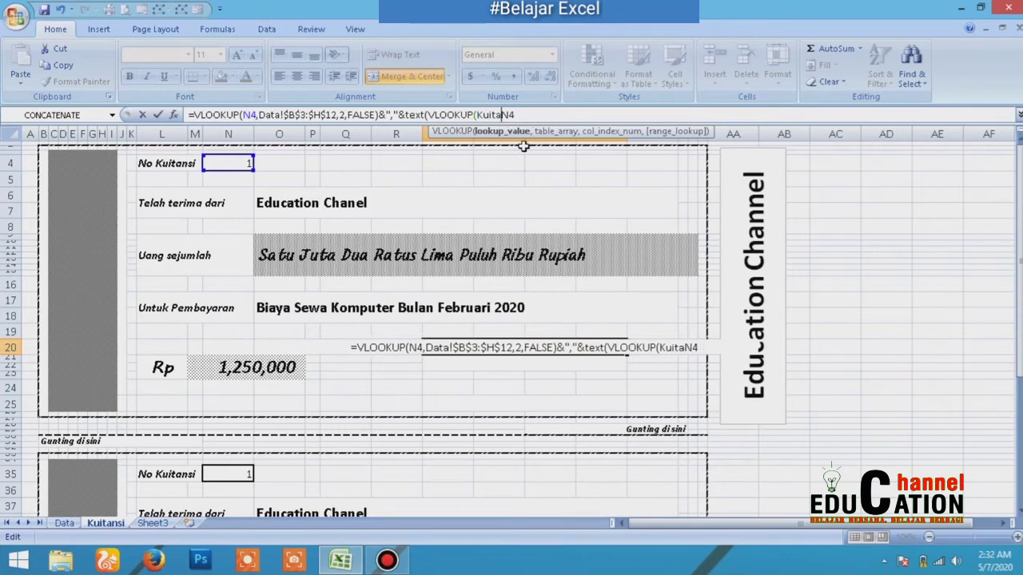
{"action": "key", "text": "BackSpace"}
{"action": "key", "text": "BackSpace"}
{"action": "key", "text": "BackSpace"}
{"action": "key", "text": "BackSpace"}
{"action": "key", "text": "BackSpace"}
{"action": "key", "text": "BackSpace"}
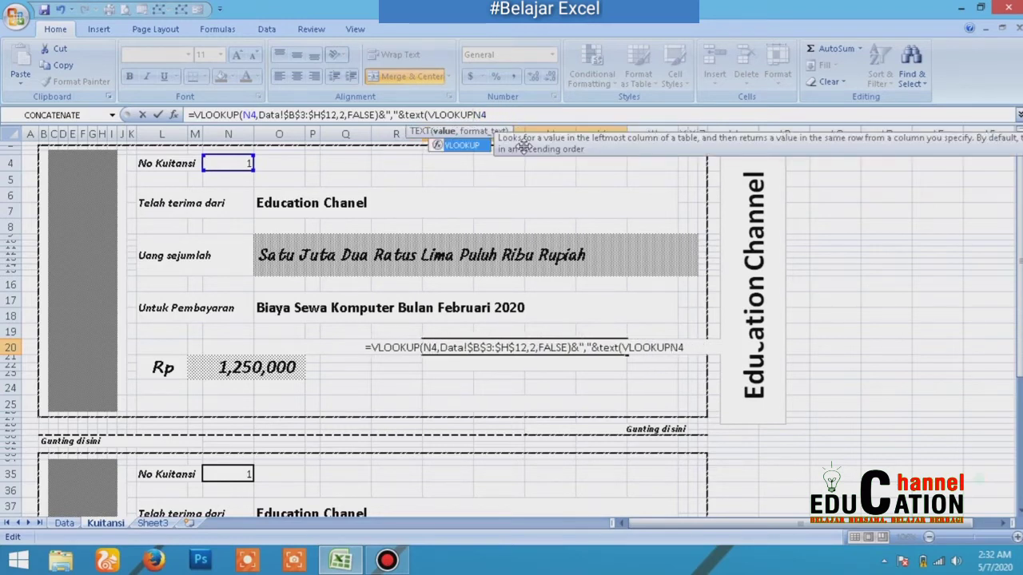
{"action": "type", "text": "(N4"}
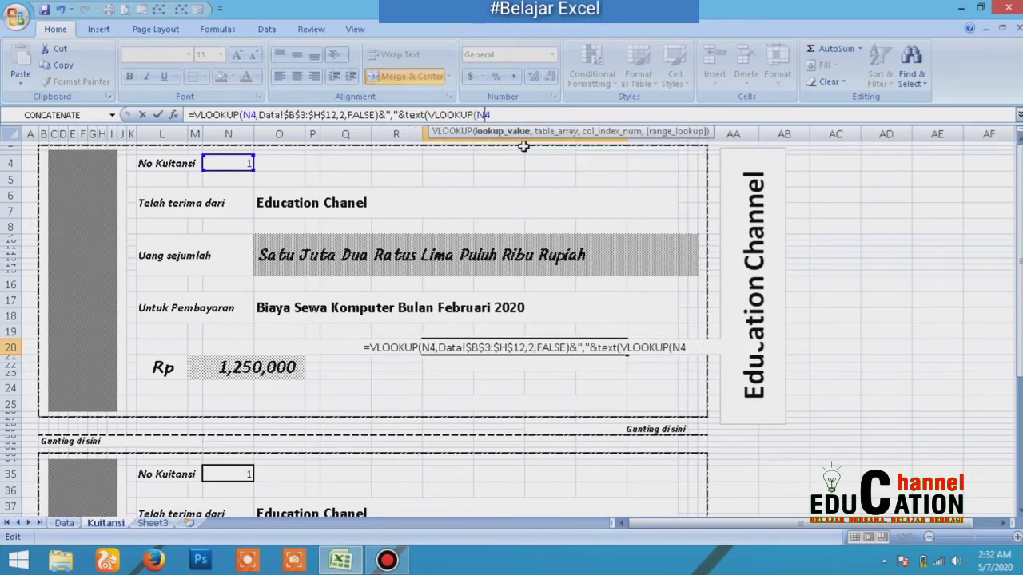
{"action": "type", "text": ","}
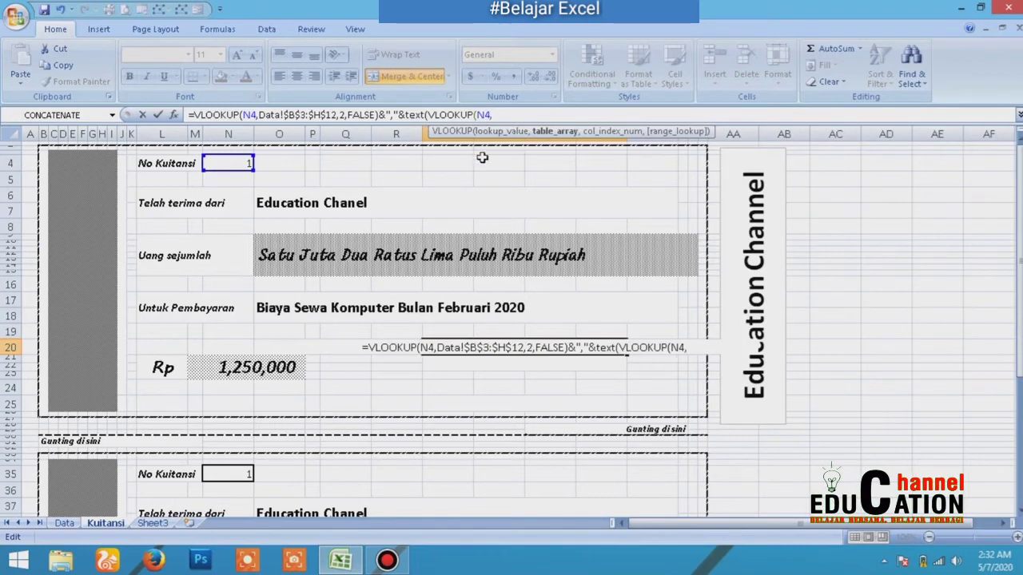
- Set the nested VLOOKUP's table array in the S20 formula to the absolute range $B$3:$H$12 on the Data sheet
{"action": "left_click", "coordinate": [64, 523]}
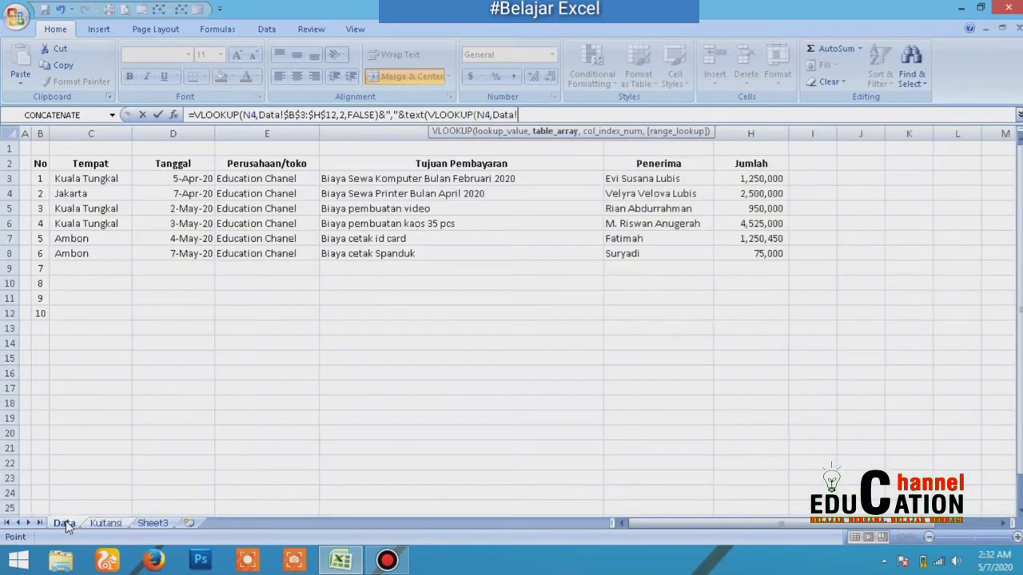
{"action": "left_click_drag", "start_coordinate": [38, 179], "coordinate": [771, 315]}
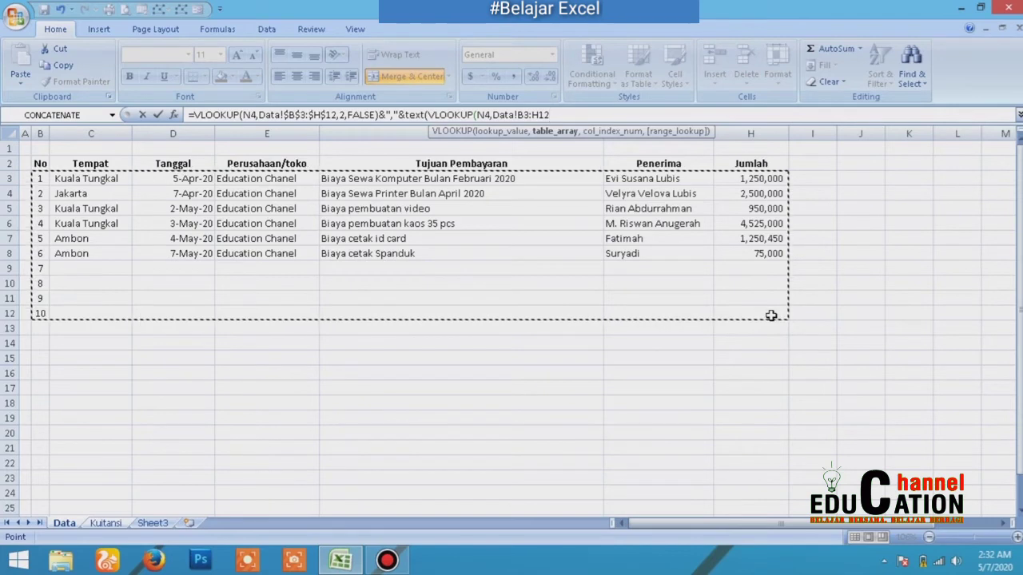
{"action": "key", "text": "F4"}
{"action": "type", "text": ","}
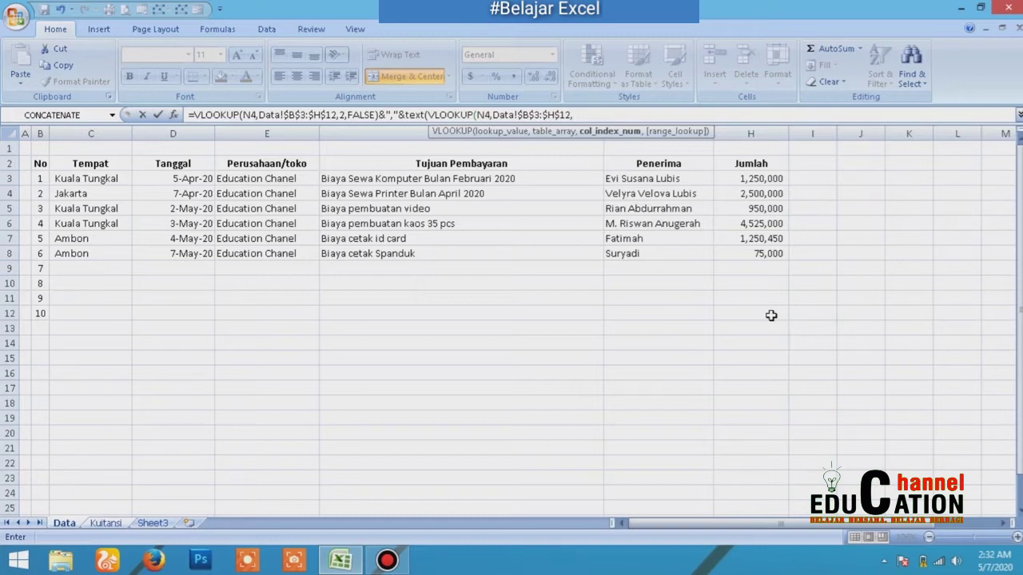
- Give the nested VLOOKUP column index 3 and FALSE for an exact match, and close its parenthesis
{"action": "type", "text": "3,"}
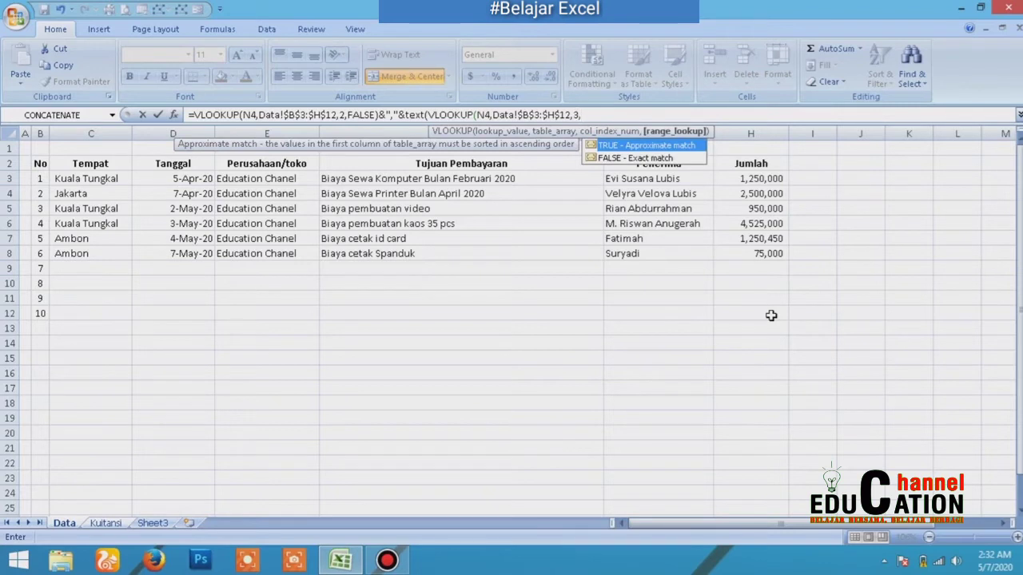
{"action": "type", "text": "false"}
{"action": "double_click", "coordinate": [679, 158]}
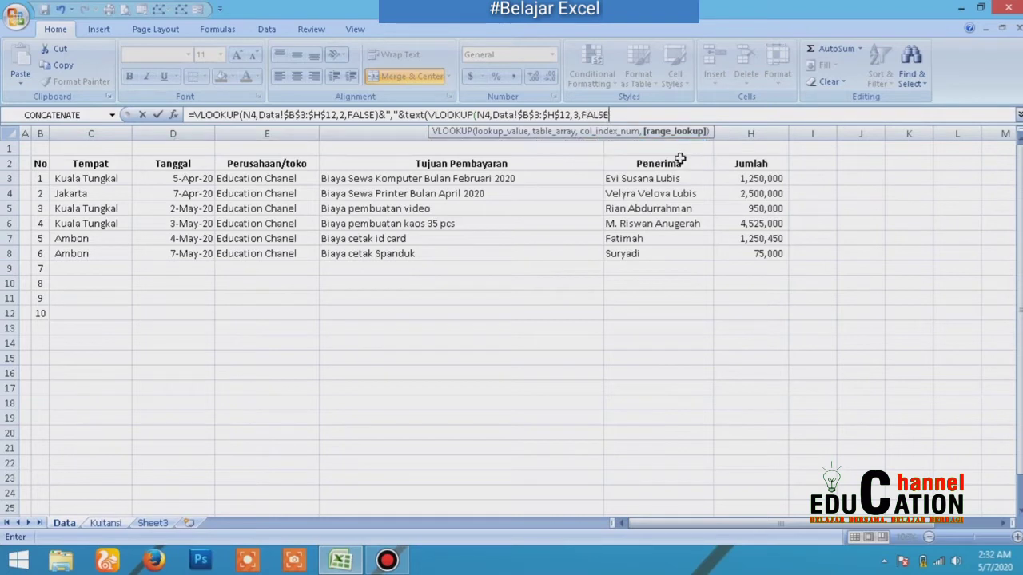
{"action": "type", "text": "),"}
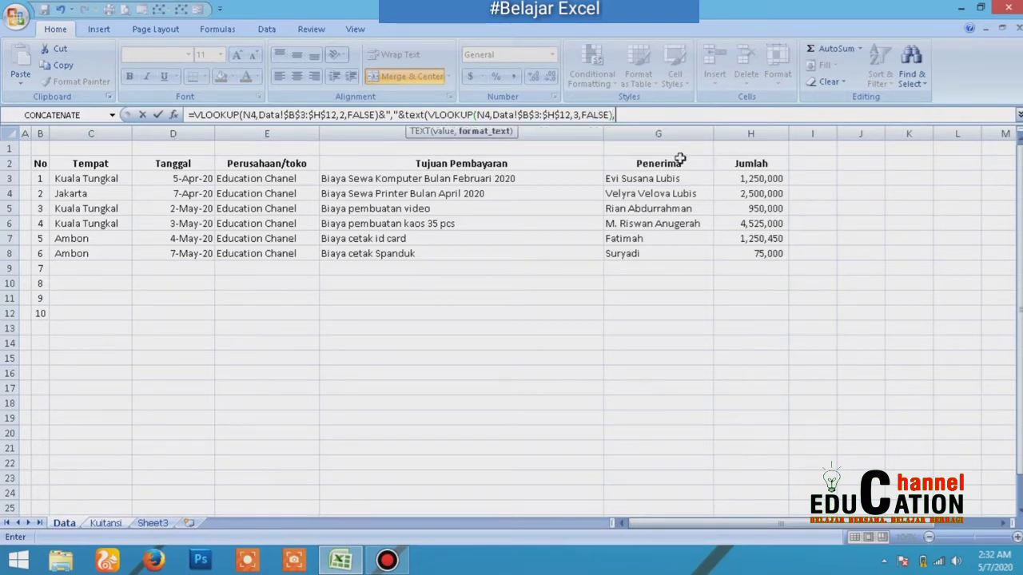
- Set the TEXT format to "DD-MM-YYYY" and finish the S20 formula, accepting the proposed correction
{"action": "type", "text": "\"DD-MM"}
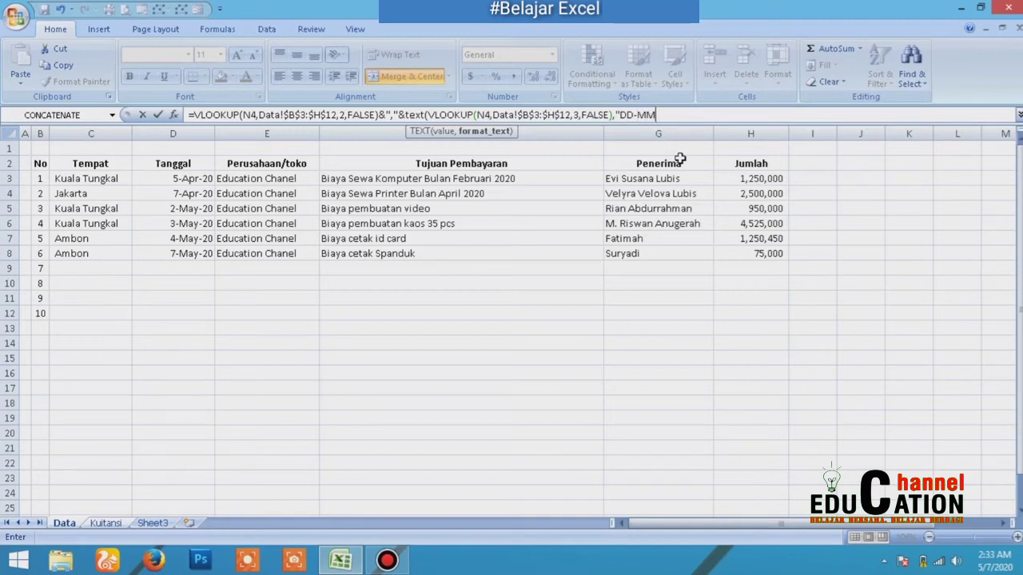
{"action": "type", "text": "-YYYY\")"}
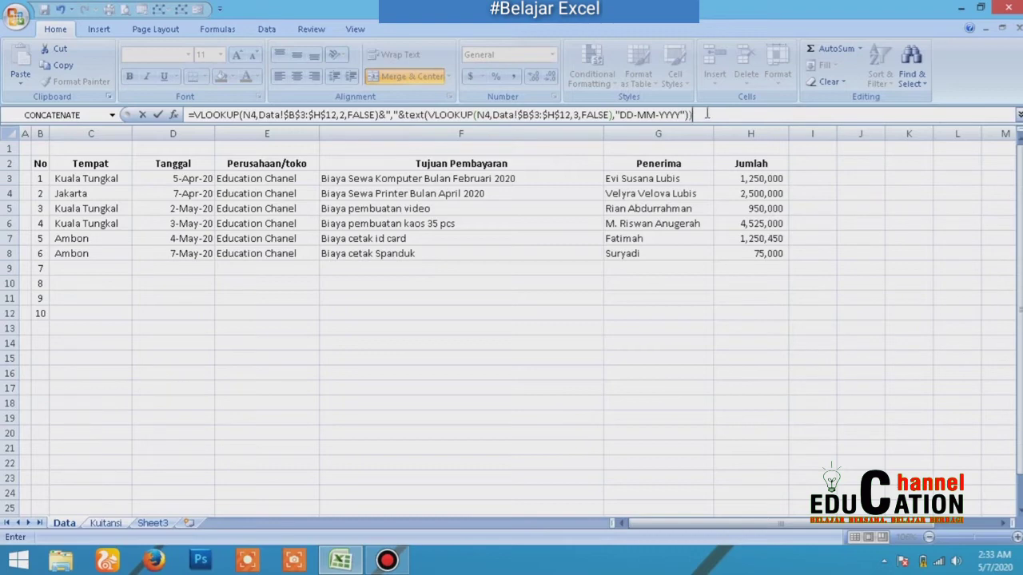
{"action": "key", "text": "Return"}
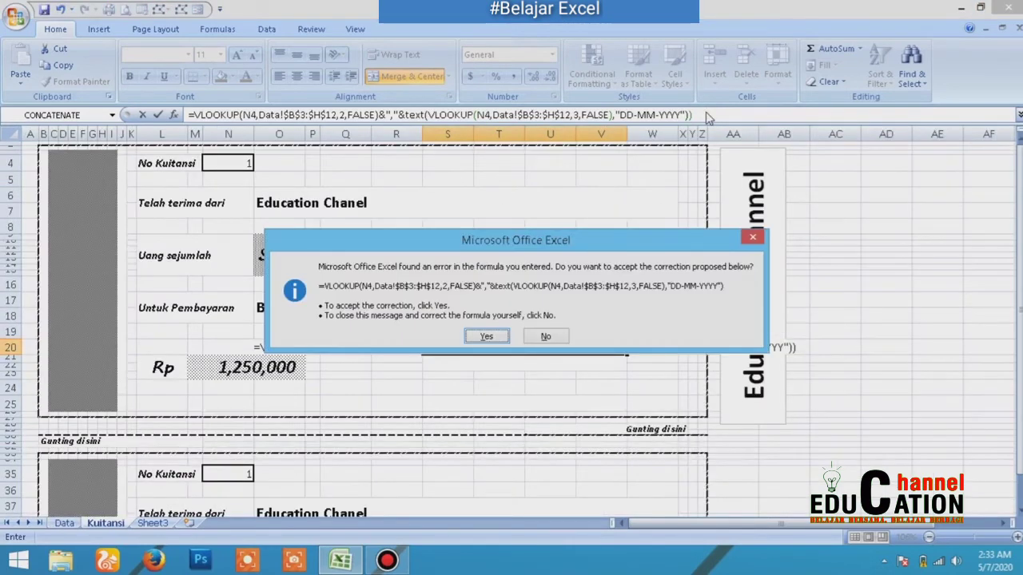
{"action": "left_click", "coordinate": [485, 337]}
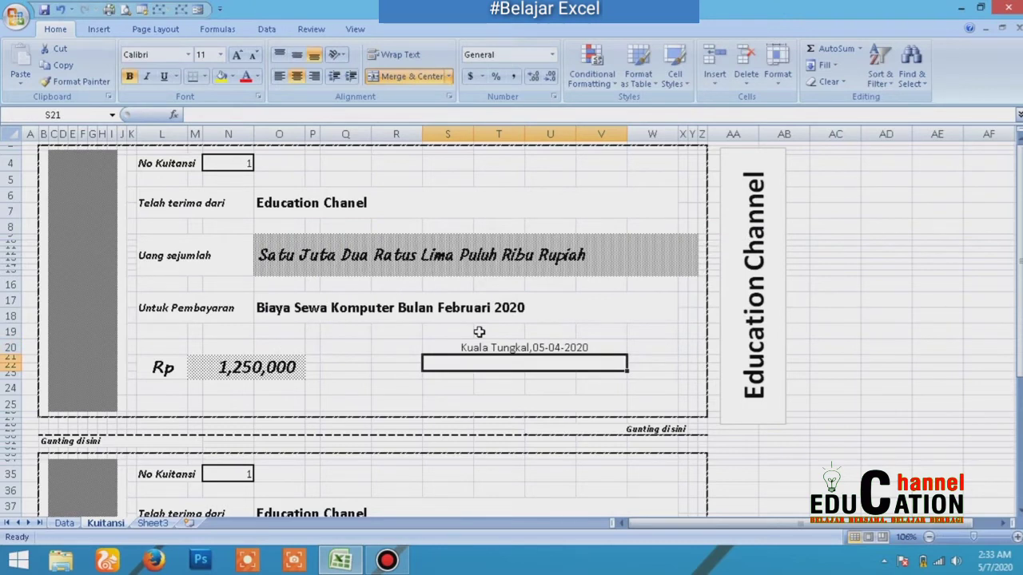
- Enter the label "Penerima" in S21, directly below the place and date
{"action": "type", "text": "Pe"}
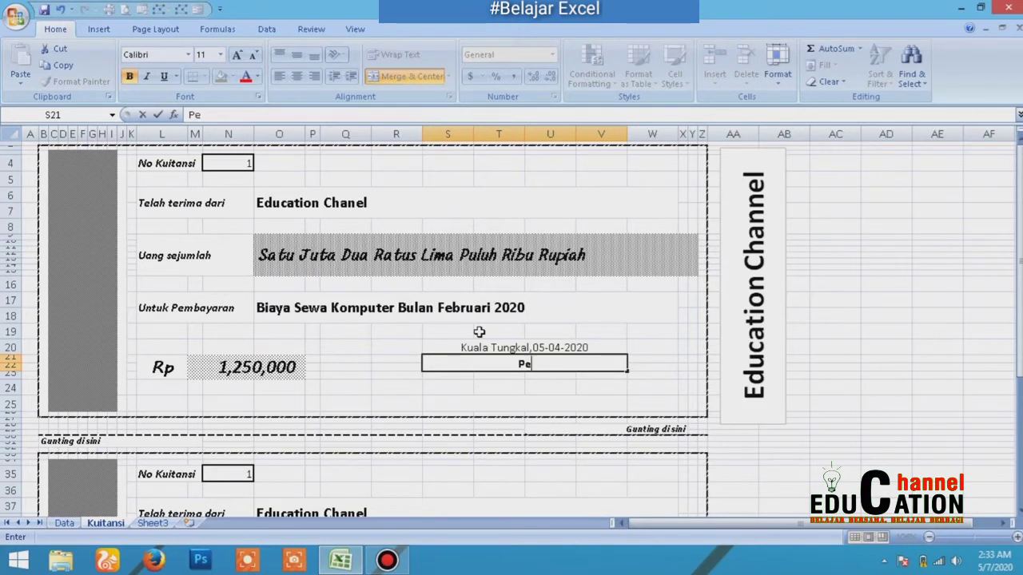
{"action": "type", "text": "nerima"}
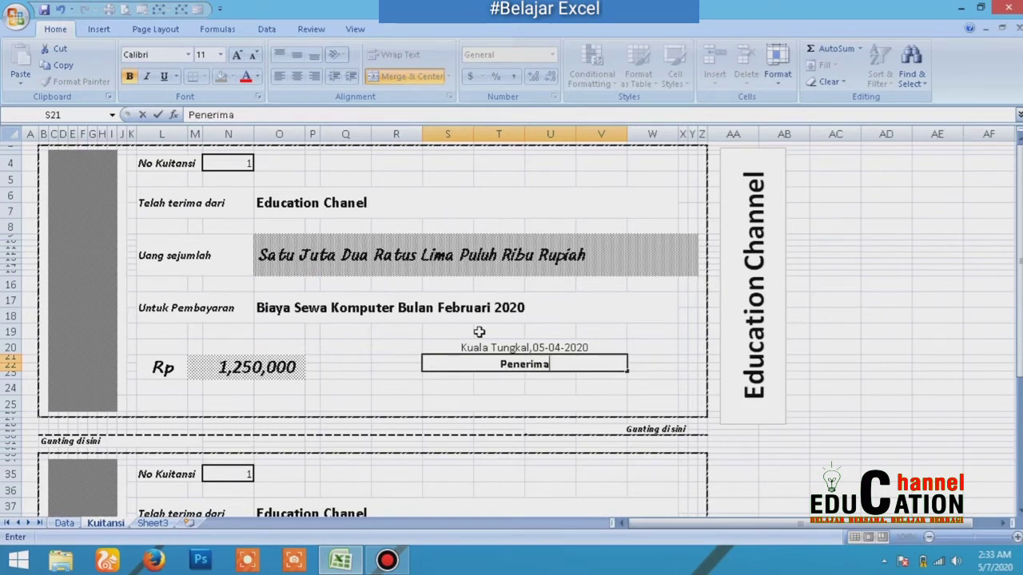
- Start a VLOOKUP in S25 below Penerima with No Kuitansi cell N4 as its lookup value
{"action": "left_click", "coordinate": [489, 407]}
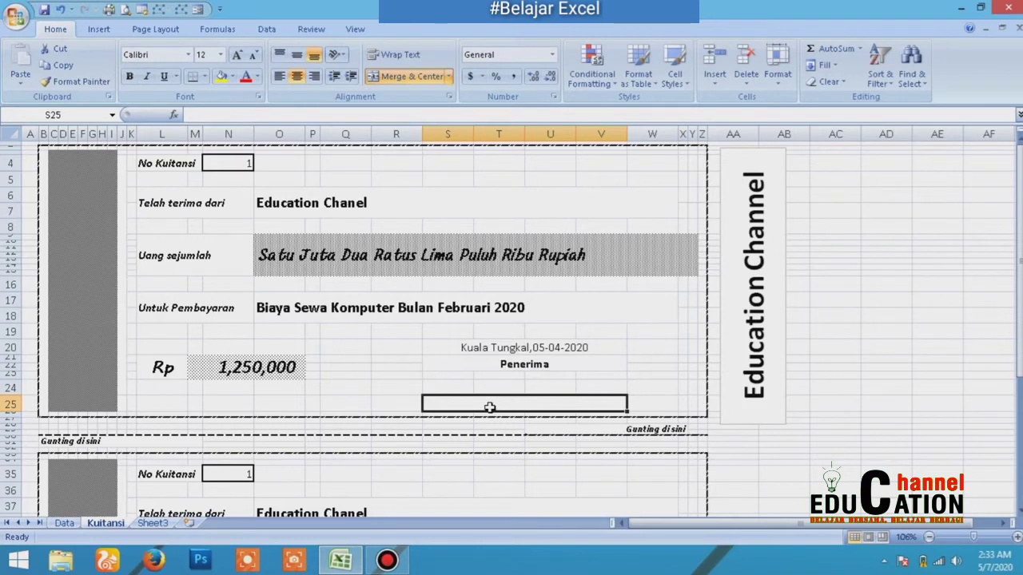
{"action": "type", "text": "=vlook"}
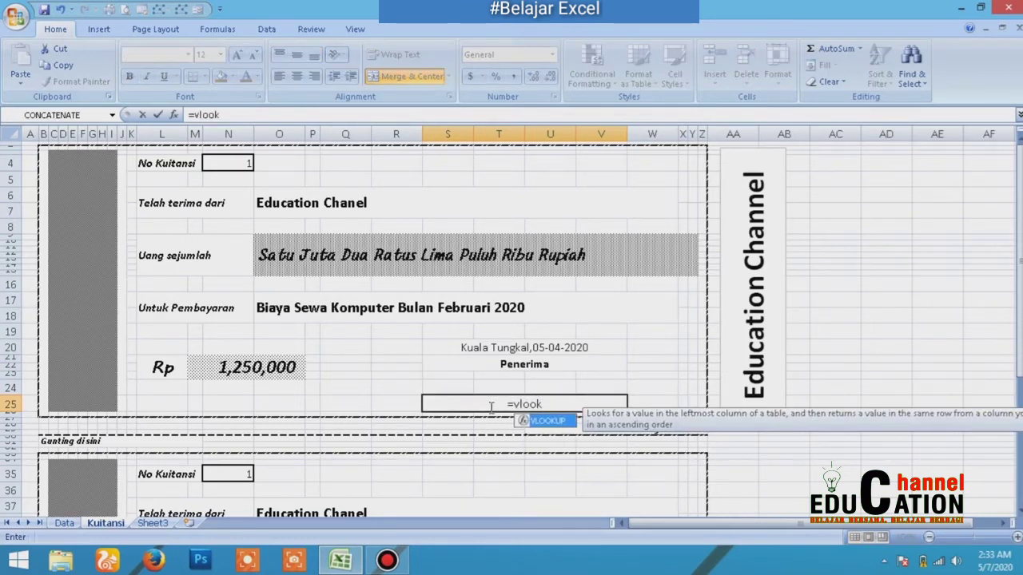
{"action": "double_click", "coordinate": [562, 422]}
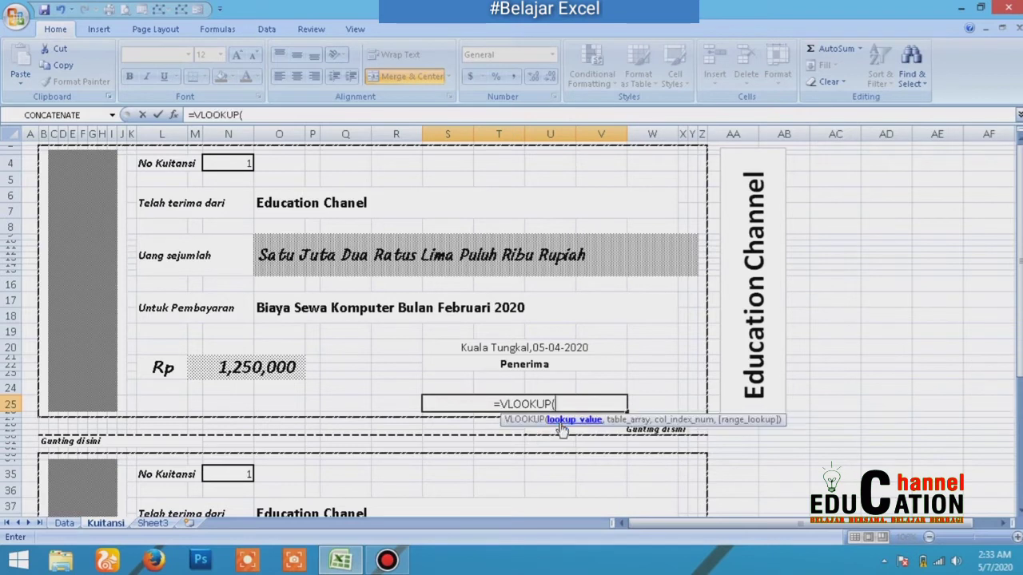
{"action": "left_click", "coordinate": [219, 163]}
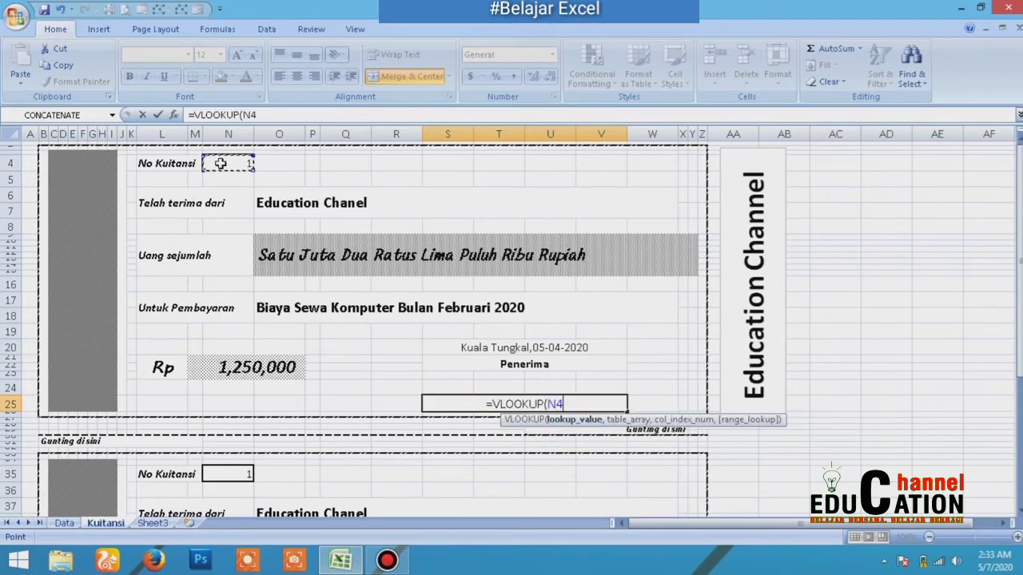
{"action": "type", "text": ","}
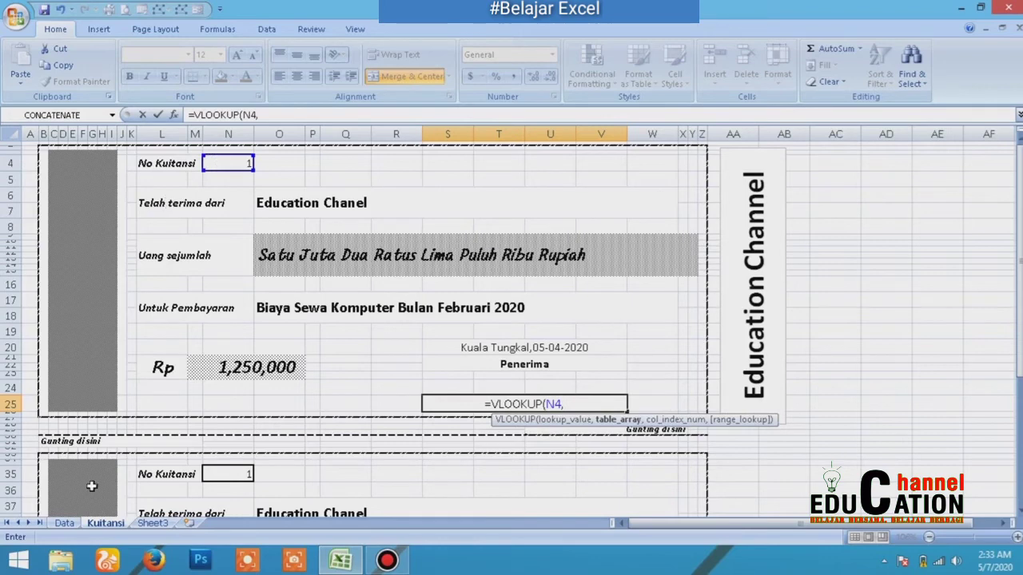
- Set the S25 formula's table array to the absolute range $B$3:$H$12 on the Data sheet
{"action": "left_click", "coordinate": [65, 523]}
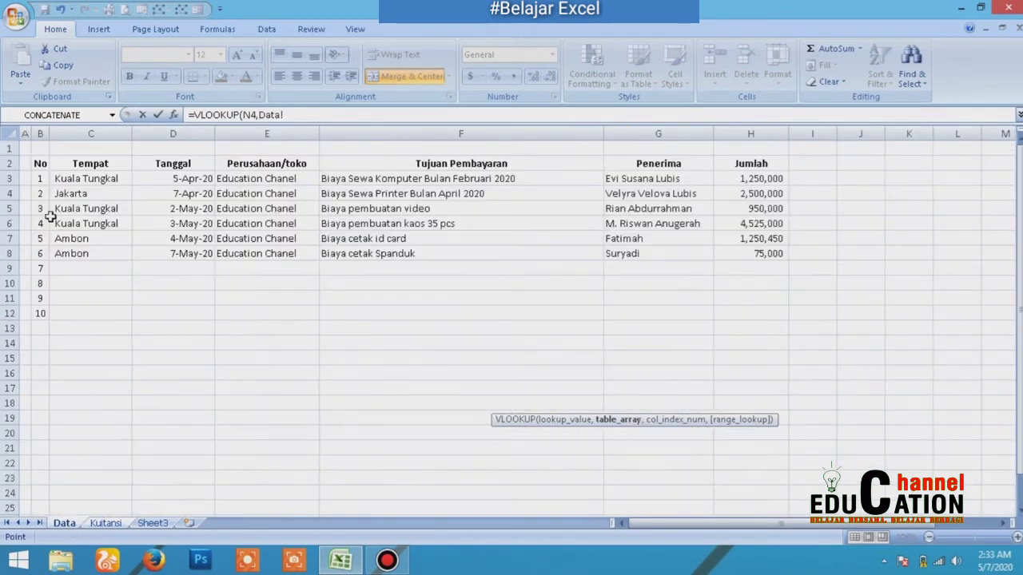
{"action": "left_click_drag", "start_coordinate": [39, 179], "coordinate": [765, 308]}
{"action": "key", "text": "F4"}
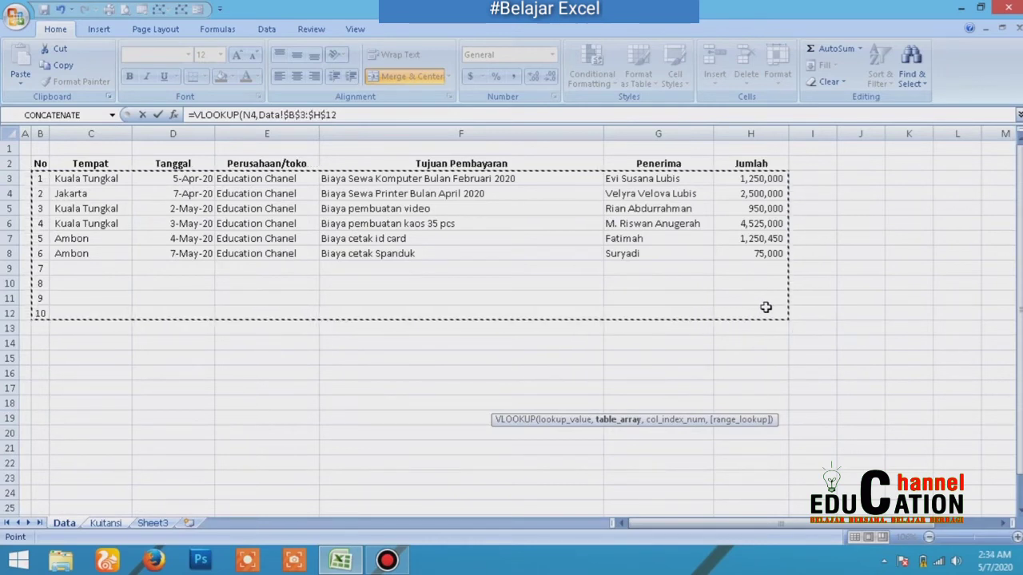
{"action": "type", "text": ","}
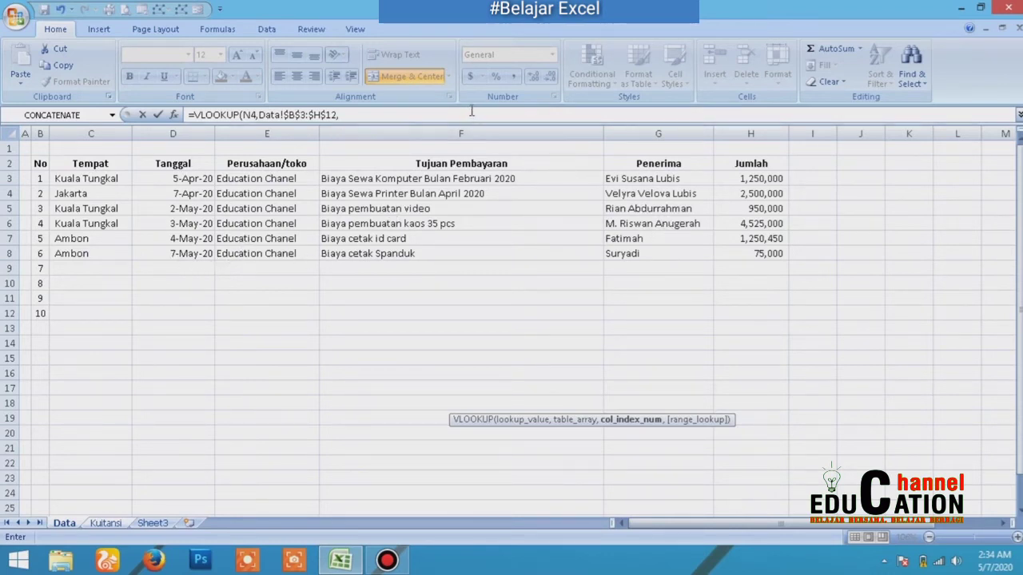
- Give the S25 VLOOKUP column index 6 and FALSE for an exact match, and finish the formula
{"action": "type", "text": "6"}
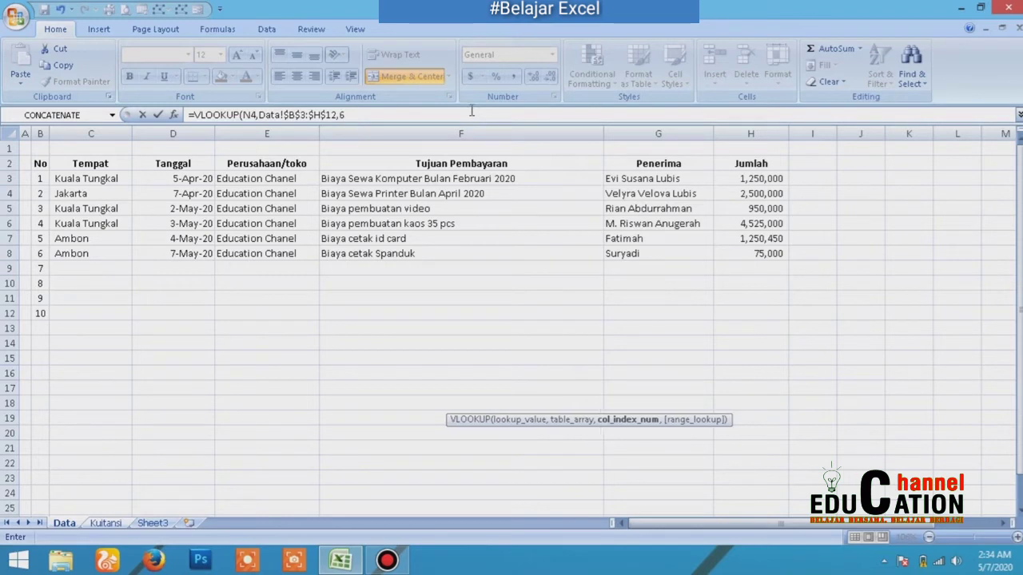
{"action": "left_click", "coordinate": [472, 114]}
{"action": "type", "text": ","}
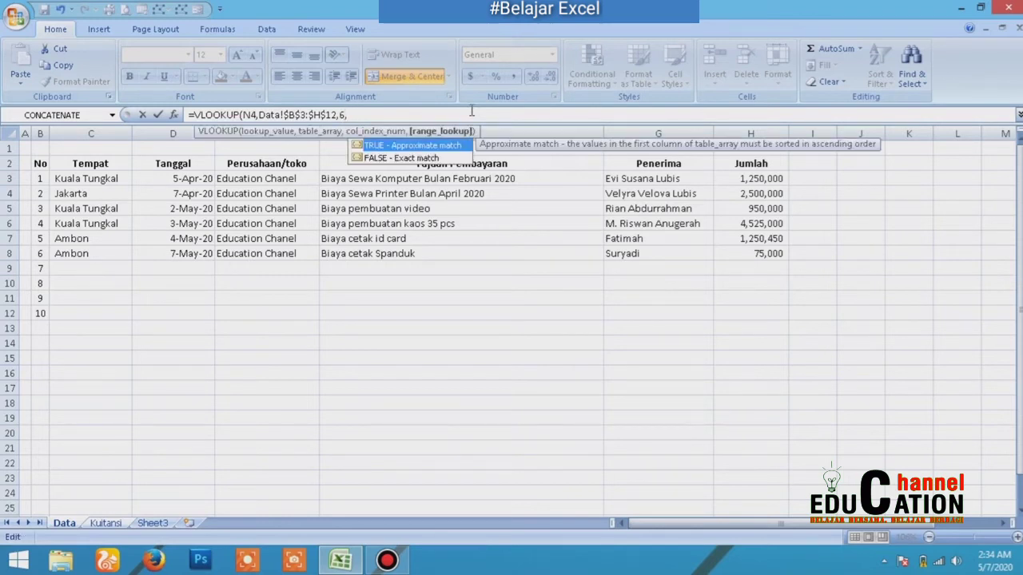
{"action": "double_click", "coordinate": [427, 157]}
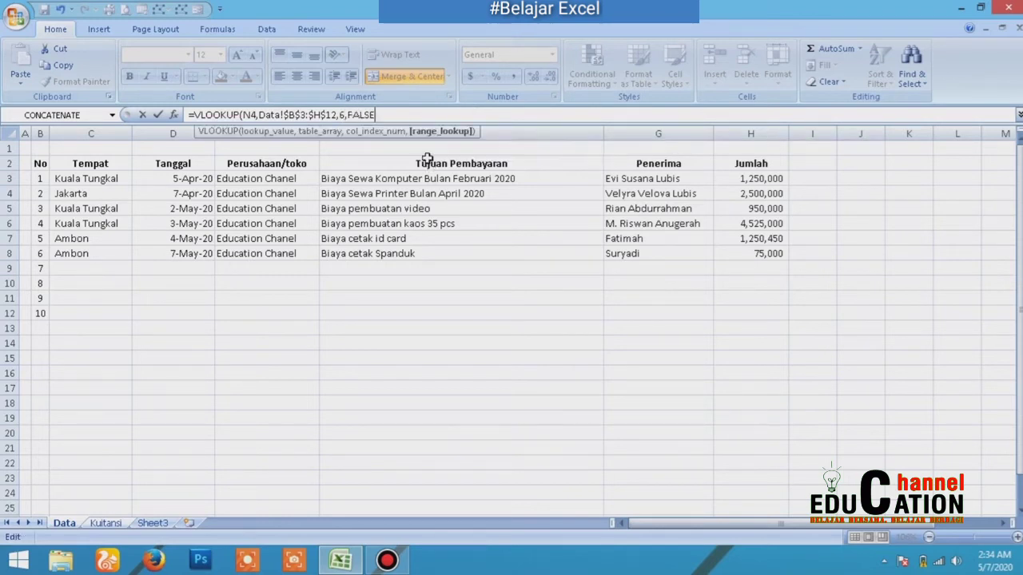
{"action": "type", "text": ")"}
{"action": "key", "text": "Return"}
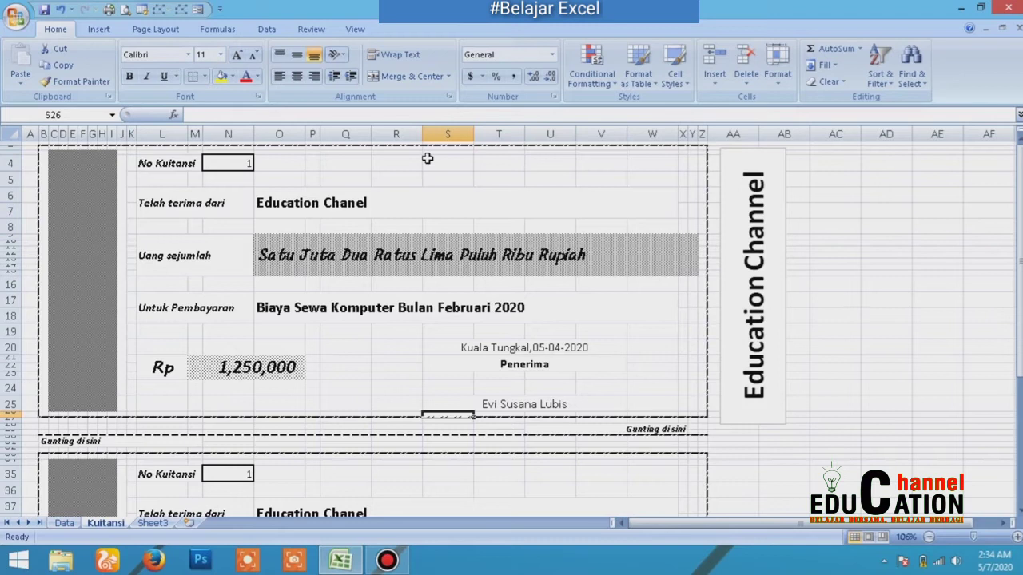
- Change the date format in the S20 formula to "DD-MMM-YYYY"
{"action": "left_click", "coordinate": [477, 349]}
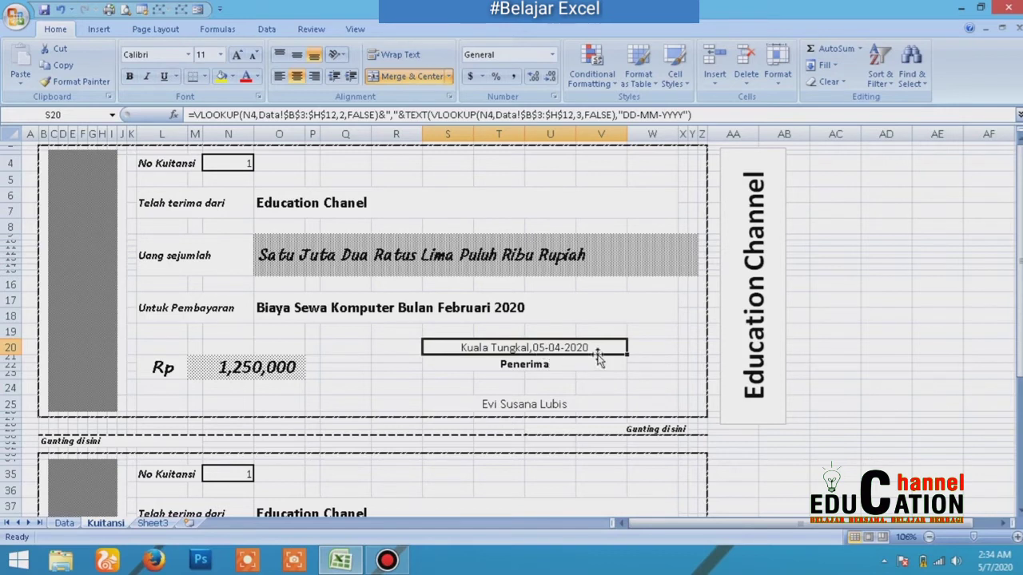
{"action": "left_click", "coordinate": [654, 115]}
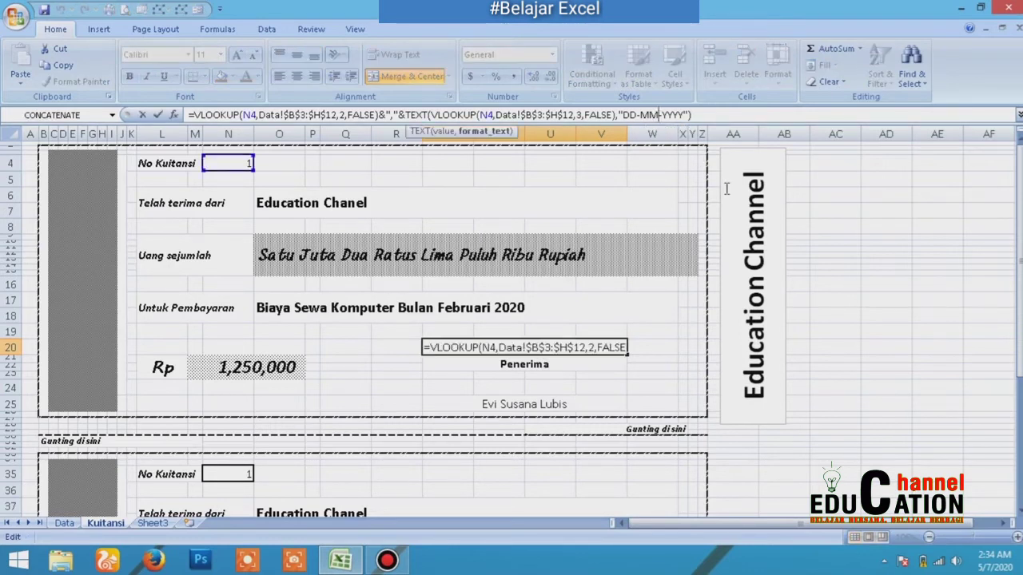
{"action": "type", "text": "M"}
{"action": "key", "text": "Return"}
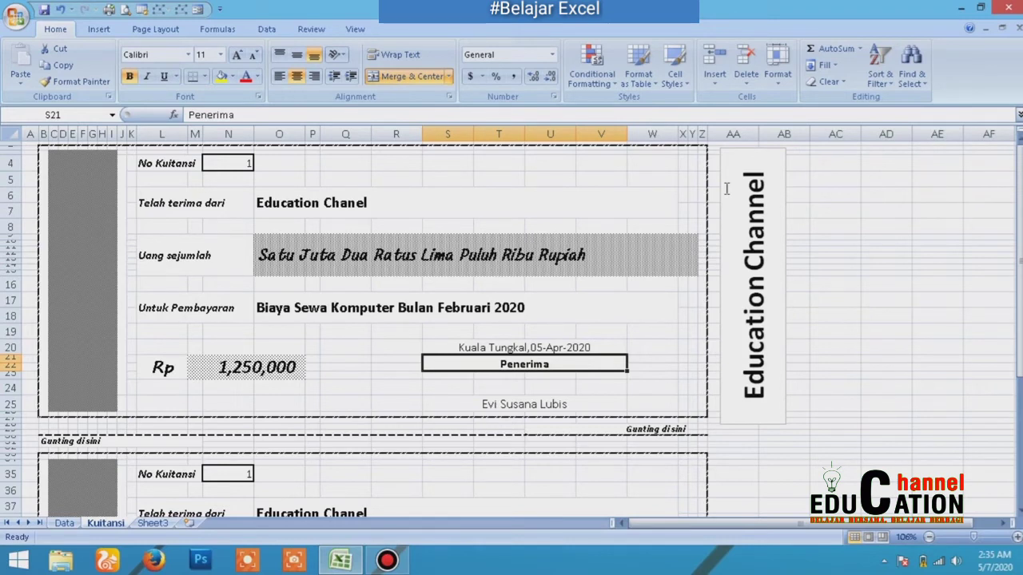
- Change the date format in the S20 formula to "DD-MMMM-YYYY" for full month names
{"action": "left_click", "coordinate": [565, 349]}
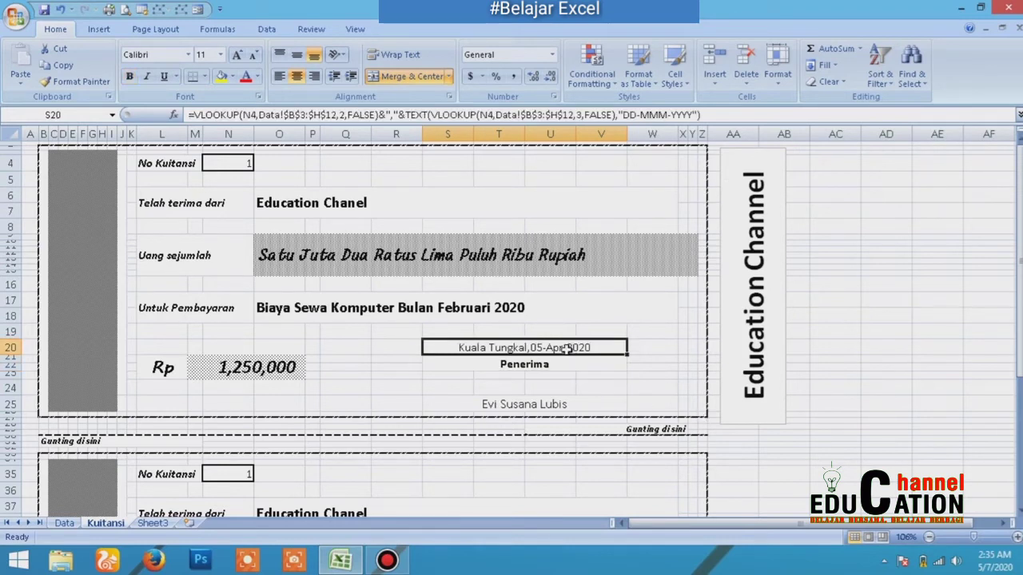
{"action": "left_click", "coordinate": [666, 115]}
{"action": "type", "text": "M"}
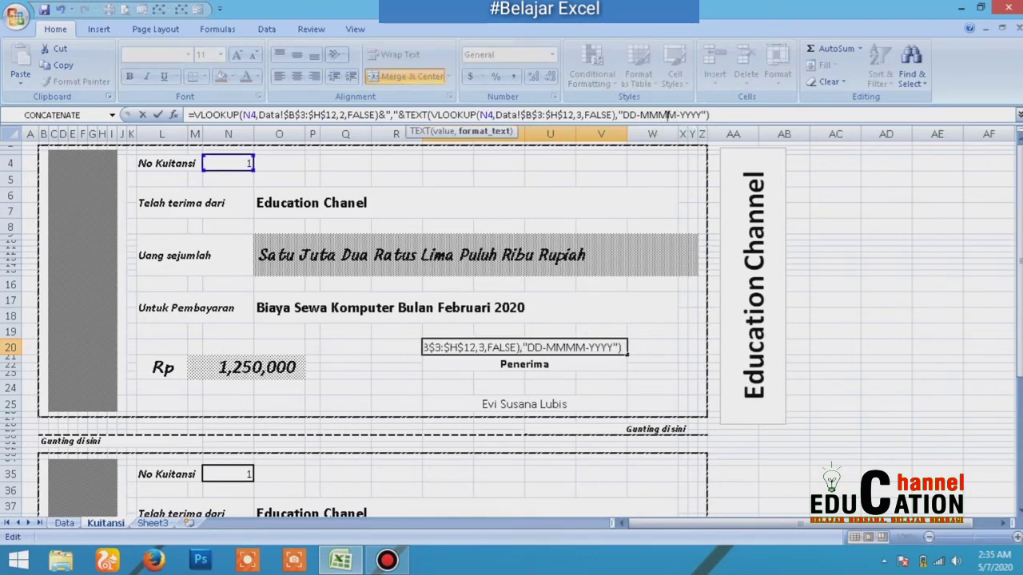
{"action": "key", "text": "Return"}
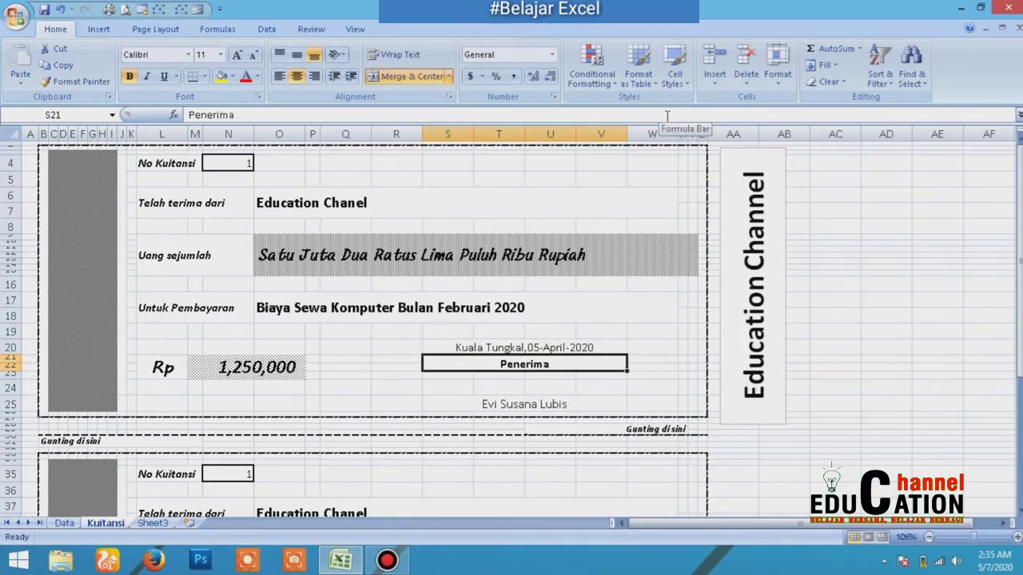
- Remove one M from the S20 date format so it reads "DD-MMM-YYYY" again
{"action": "left_click", "coordinate": [589, 347]}
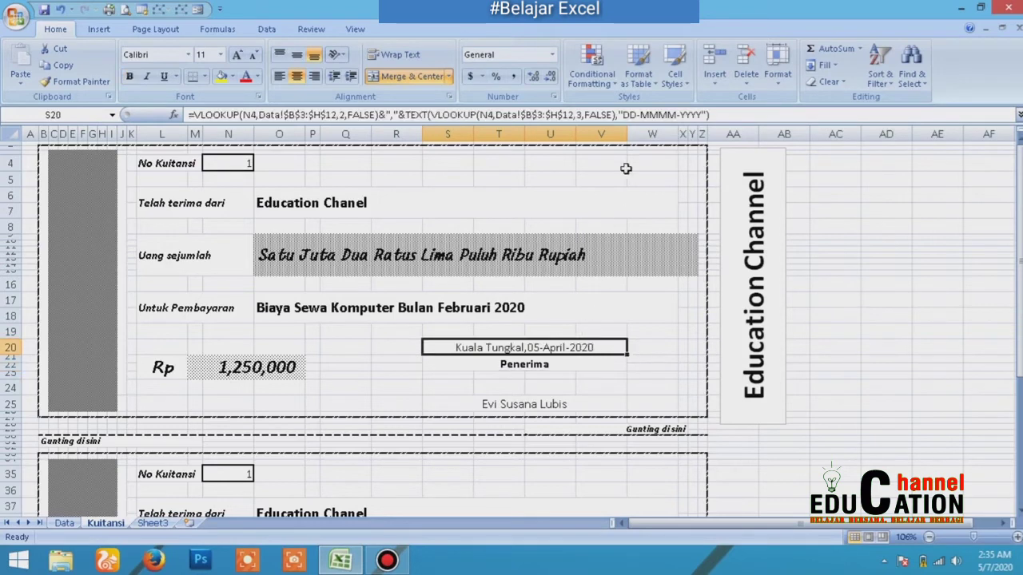
{"action": "left_click", "coordinate": [662, 114]}
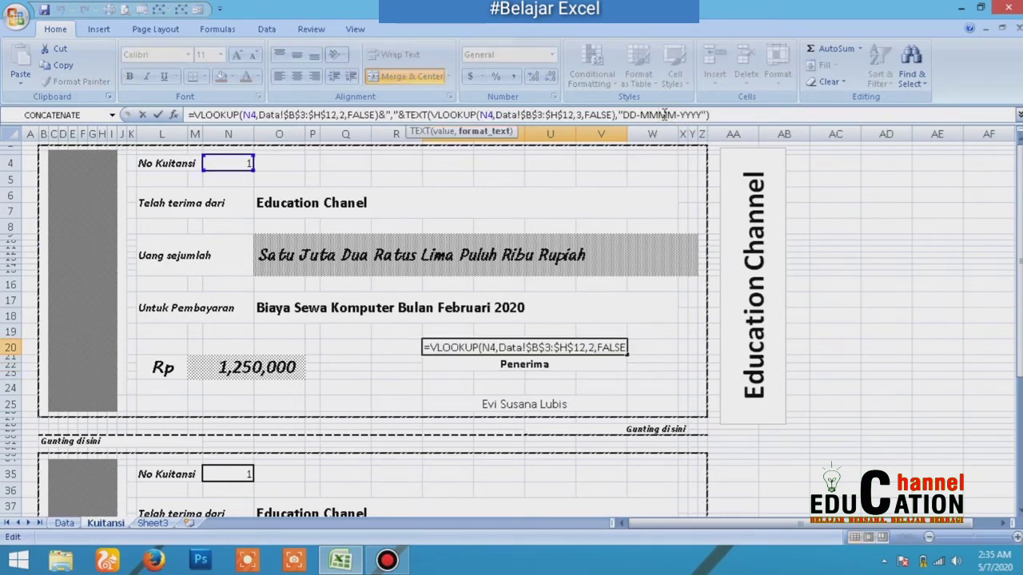
{"action": "key", "text": "Return"}
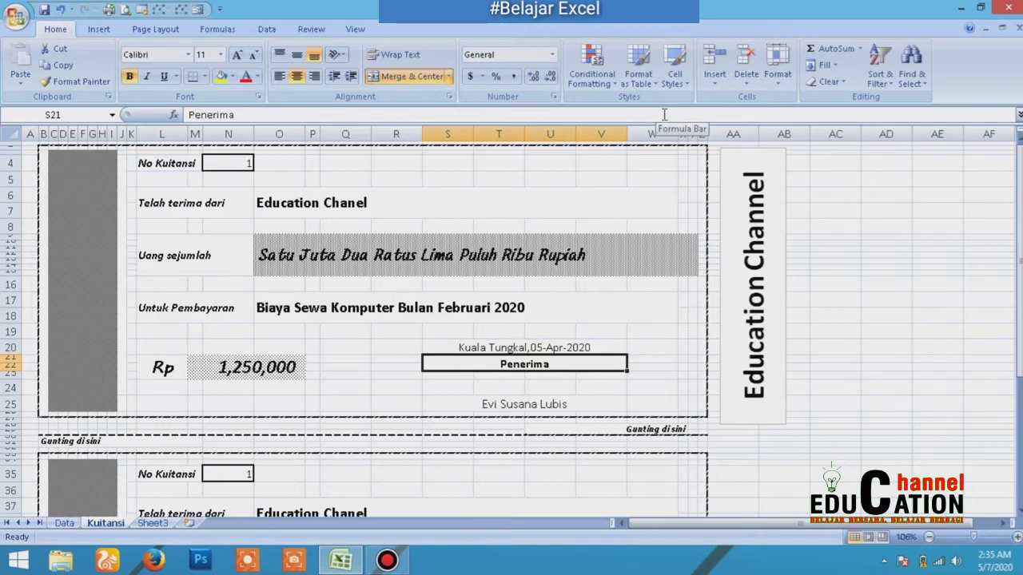
- Change the date format in the S20 formula to "DD-MM-YYYY" for a numeric month
{"action": "left_click", "coordinate": [573, 347]}
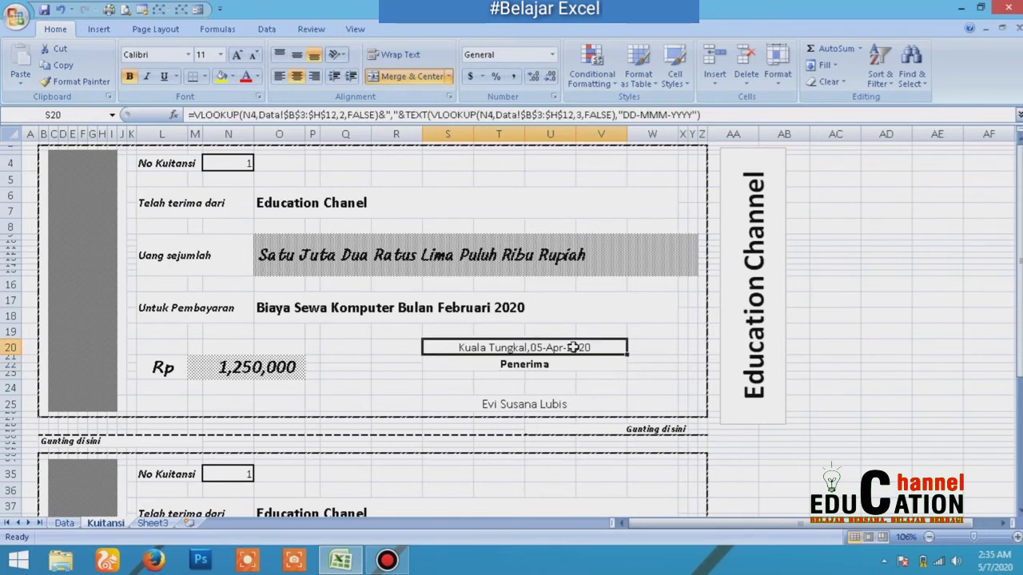
{"action": "left_click", "coordinate": [652, 116]}
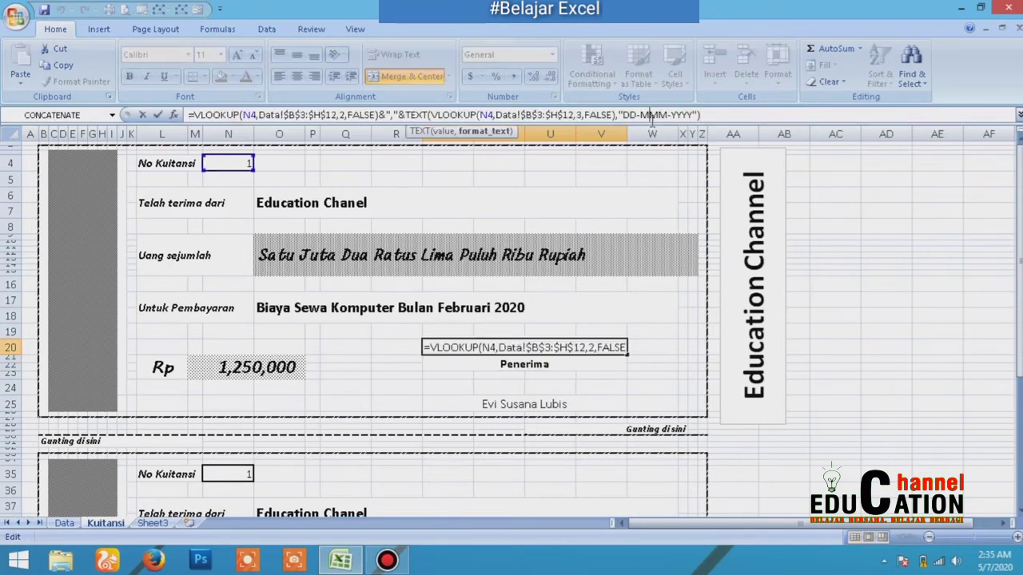
{"action": "key", "text": "BackSpace"}
{"action": "key", "text": "Return"}
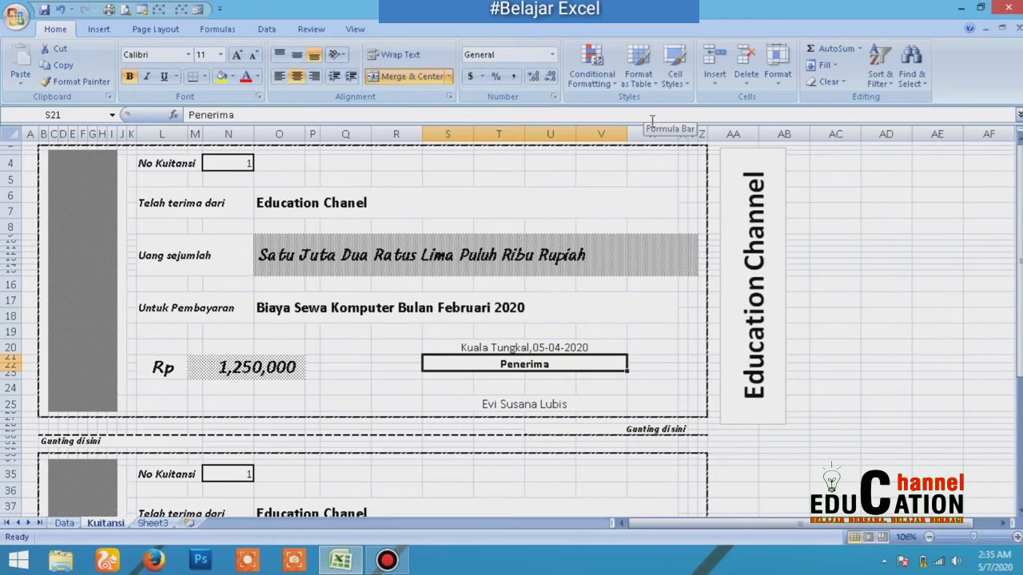
- Examine both receipt copies on the Kuitansi sheet, comparing the fields of the upper and lower receipt
{"action": "left_click", "coordinate": [930, 540]}
{"action": "left_click", "coordinate": [929, 539]}
{"action": "left_click", "coordinate": [930, 540]}
{"action": "left_click", "coordinate": [930, 540]}
{"action": "left_click", "coordinate": [929, 540]}
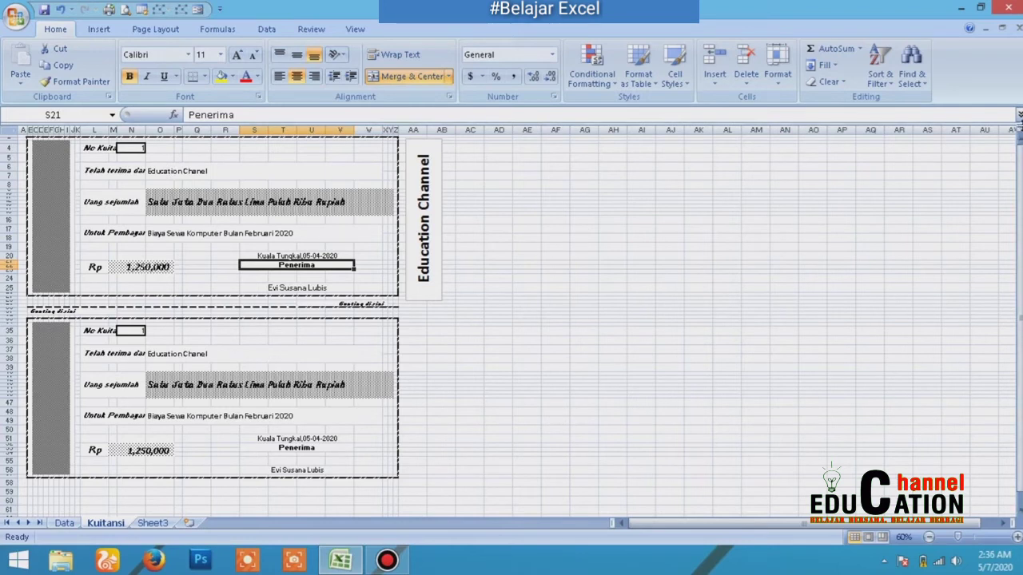
{"action": "left_click", "coordinate": [1017, 537]}
{"action": "left_click", "coordinate": [1017, 537]}
{"action": "left_click", "coordinate": [1017, 537]}
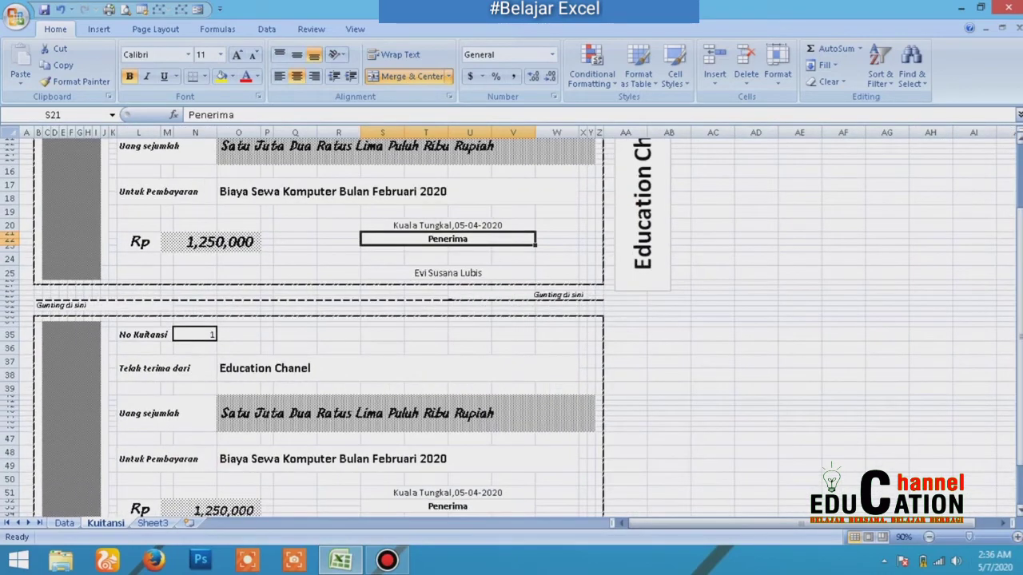
{"action": "scroll", "coordinate": [1020, 172], "scroll_direction": "up", "scroll_amount": 4}
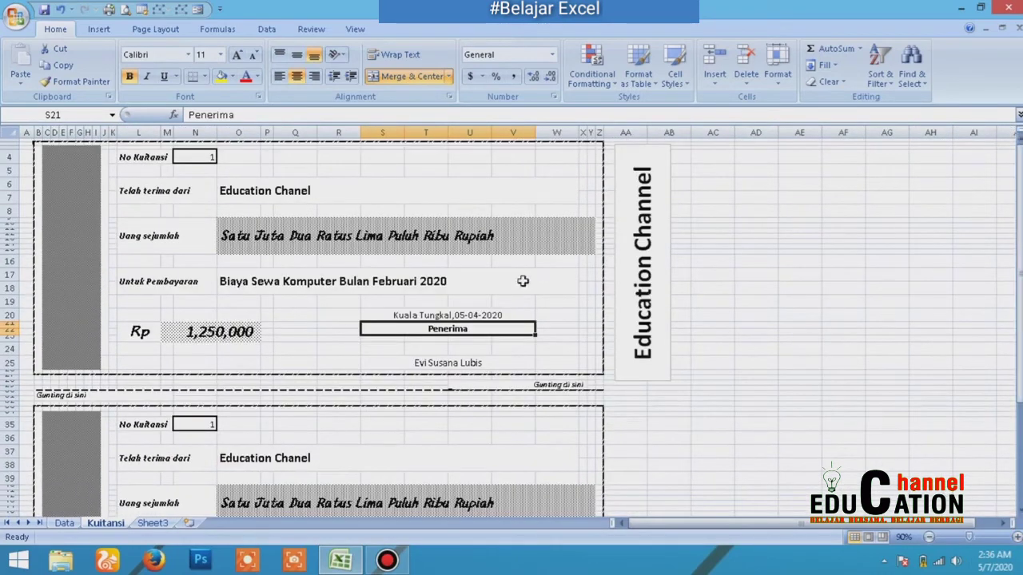
- Set the receipt number in N4 to 2 and compare the receipt with its record on the Data sheet
{"action": "left_click", "coordinate": [184, 157]}
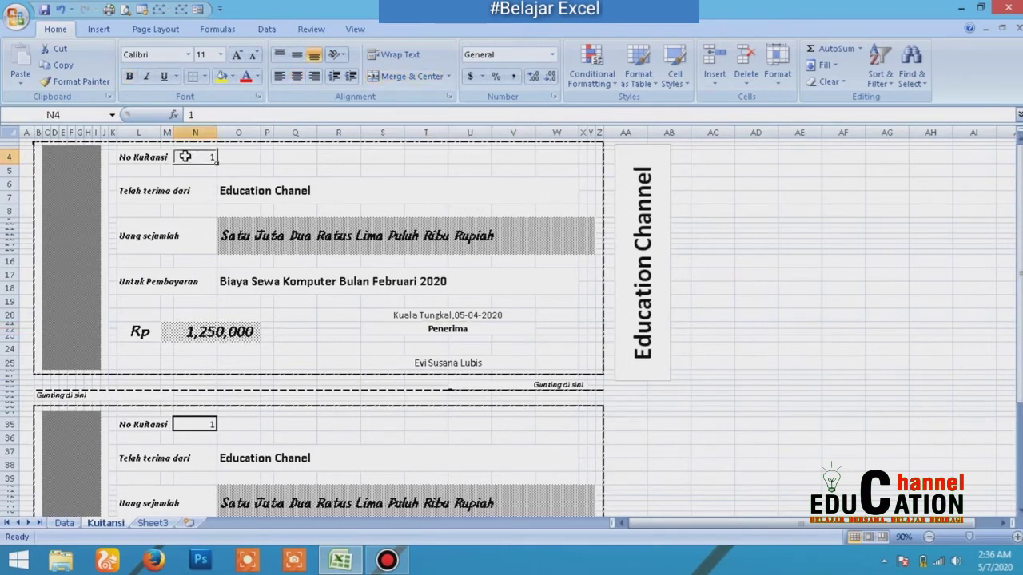
{"action": "type", "text": "2"}
{"action": "key", "text": "Return"}
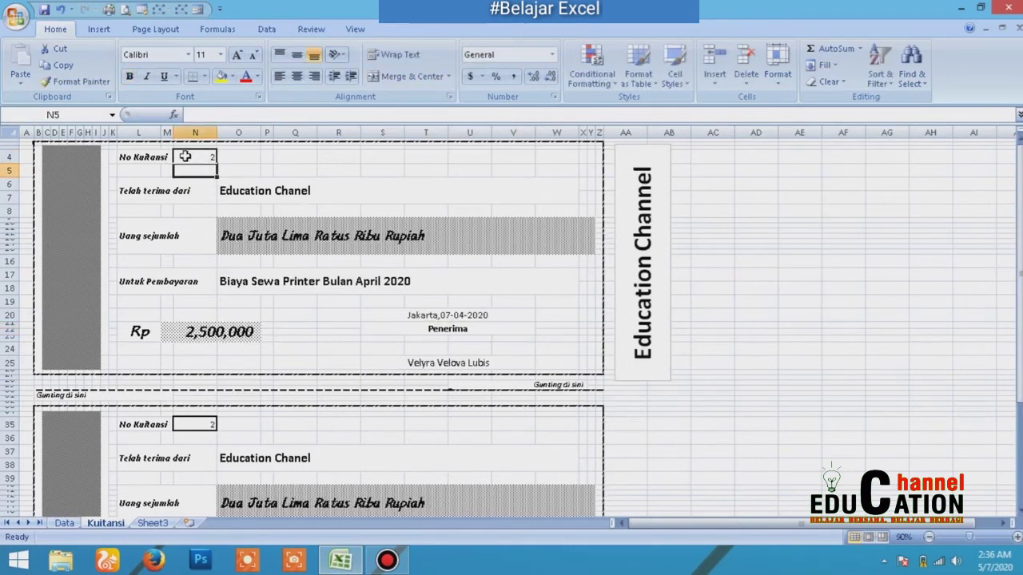
{"action": "left_click", "coordinate": [64, 523]}
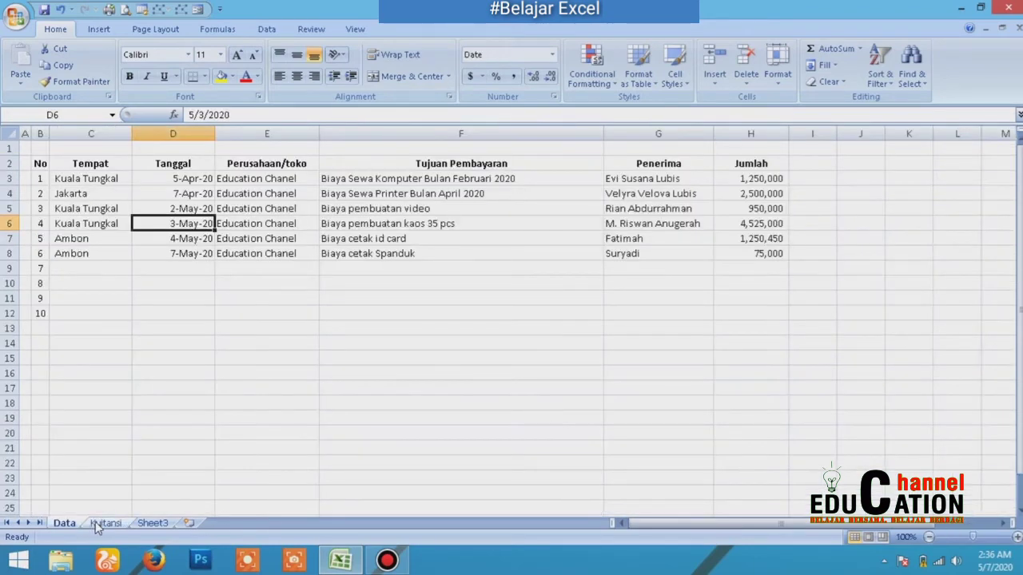
{"action": "left_click", "coordinate": [105, 522]}
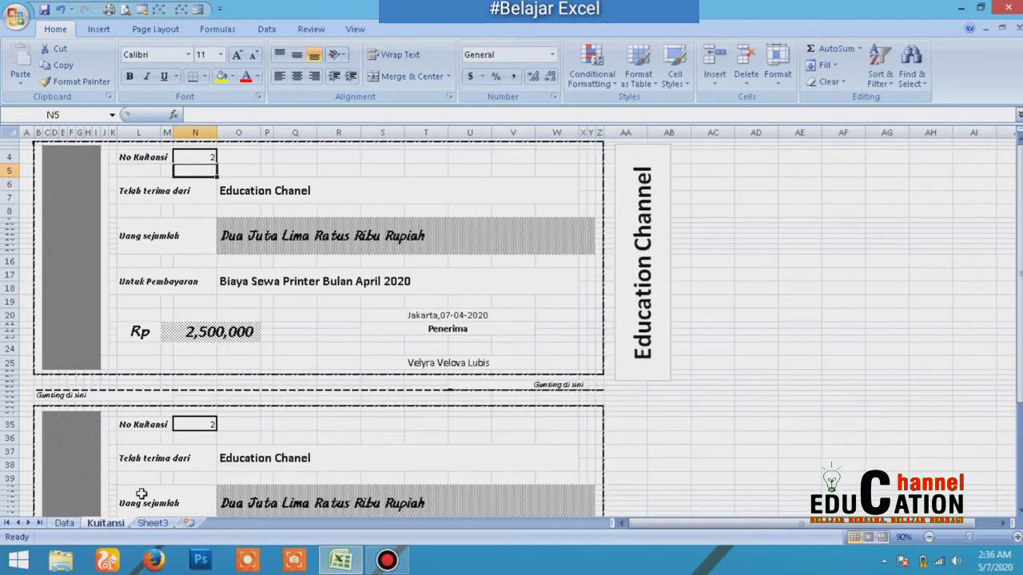
- Change the date format in the S20 formula to "DD-MMMM-YYYY" so the month is written in full
{"action": "left_click", "coordinate": [462, 314]}
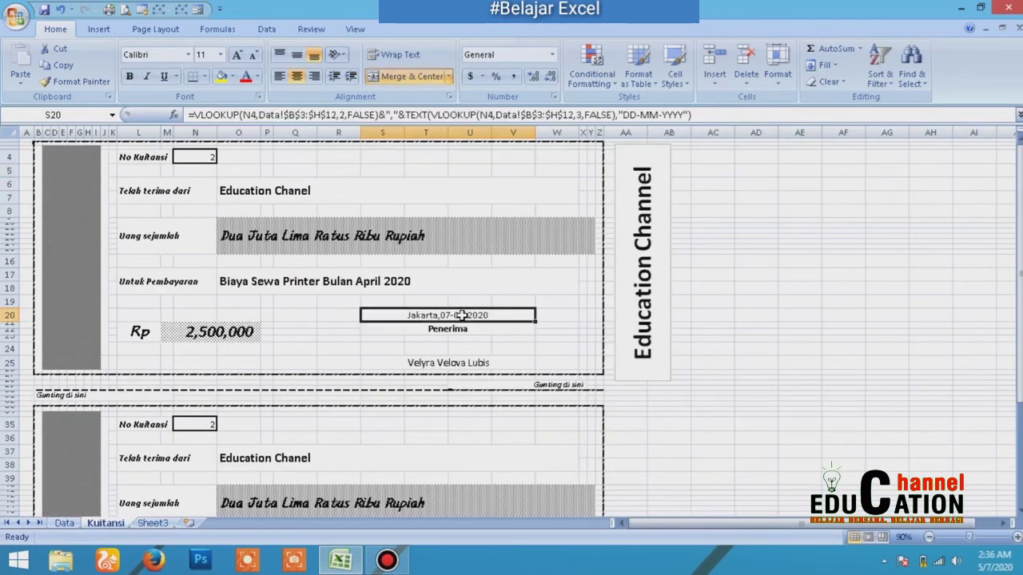
{"action": "left_click", "coordinate": [653, 114]}
{"action": "type", "text": "MM"}
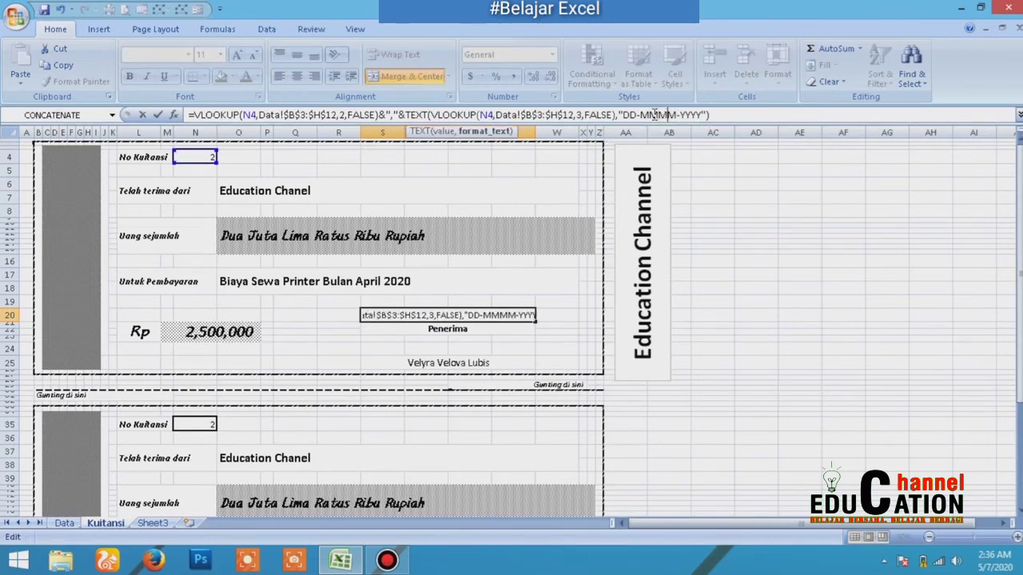
{"action": "key", "text": "Return"}
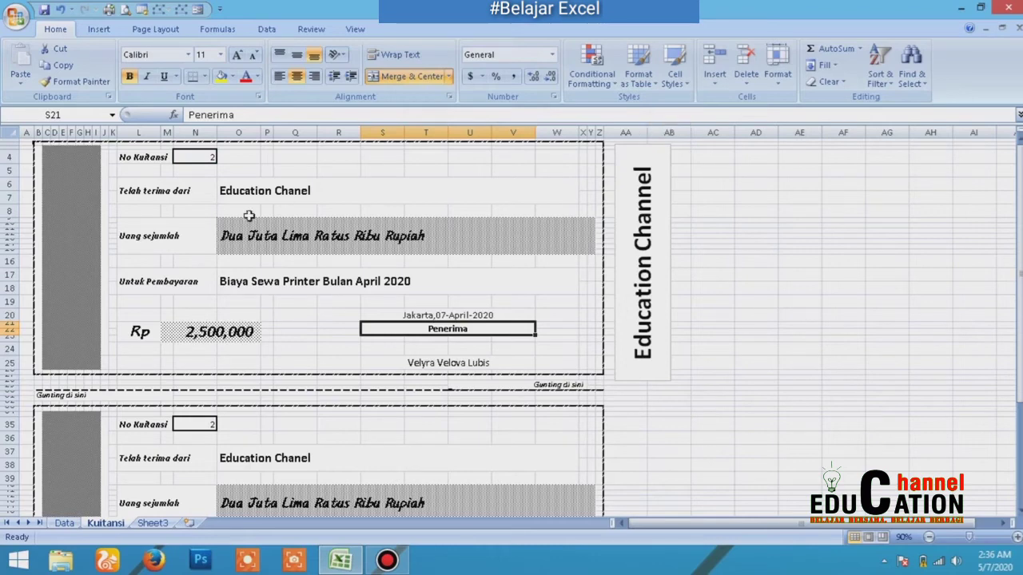
- Test the receipt by entering the receipt numbers 3 and 4 one after the other in N4
{"action": "left_click", "coordinate": [1017, 537]}
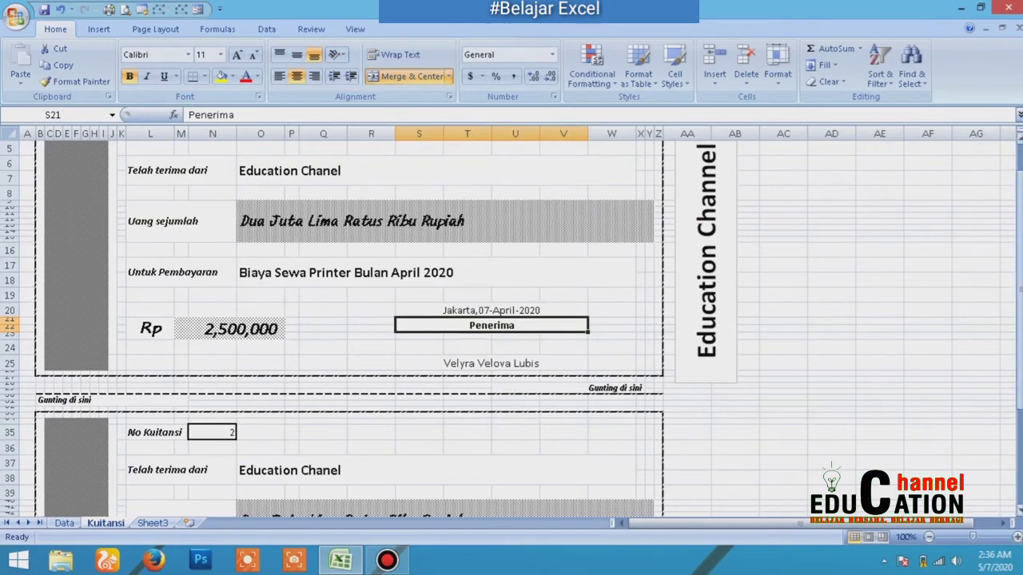
{"action": "scroll", "coordinate": [277, 222], "scroll_direction": "up", "scroll_amount": 1}
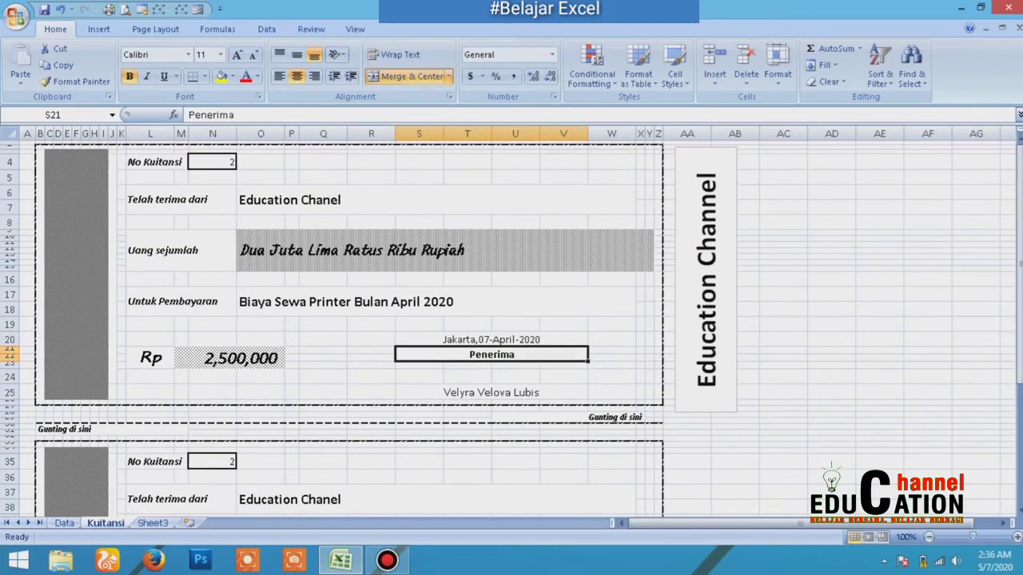
{"action": "left_click", "coordinate": [1016, 537]}
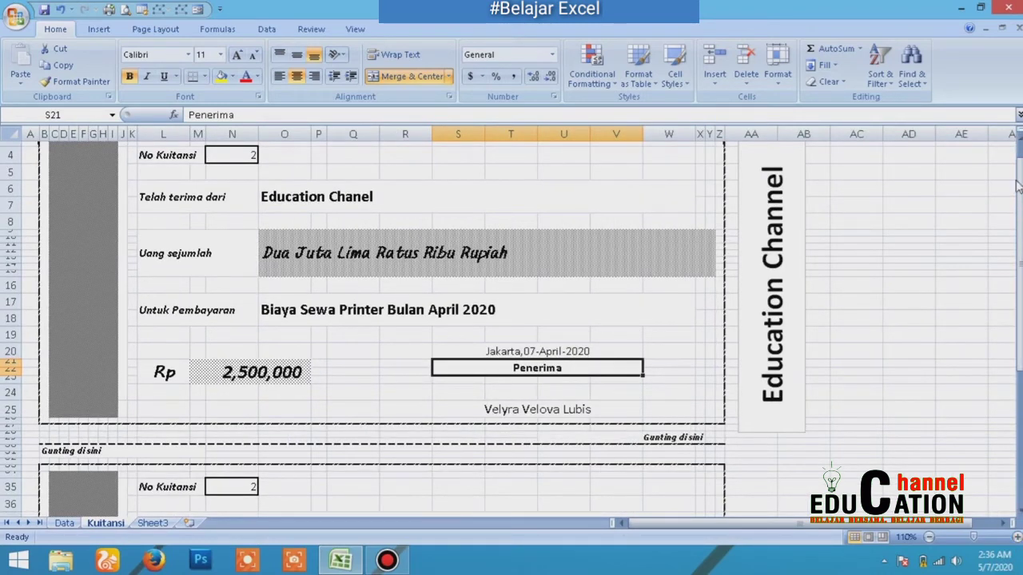
{"action": "left_click", "coordinate": [1020, 147]}
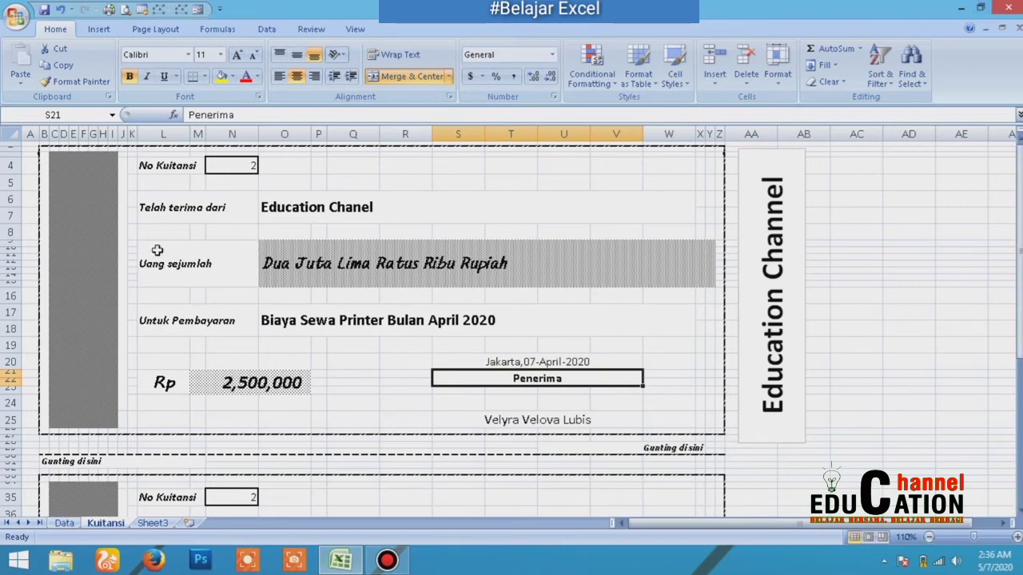
{"action": "left_click", "coordinate": [248, 167]}
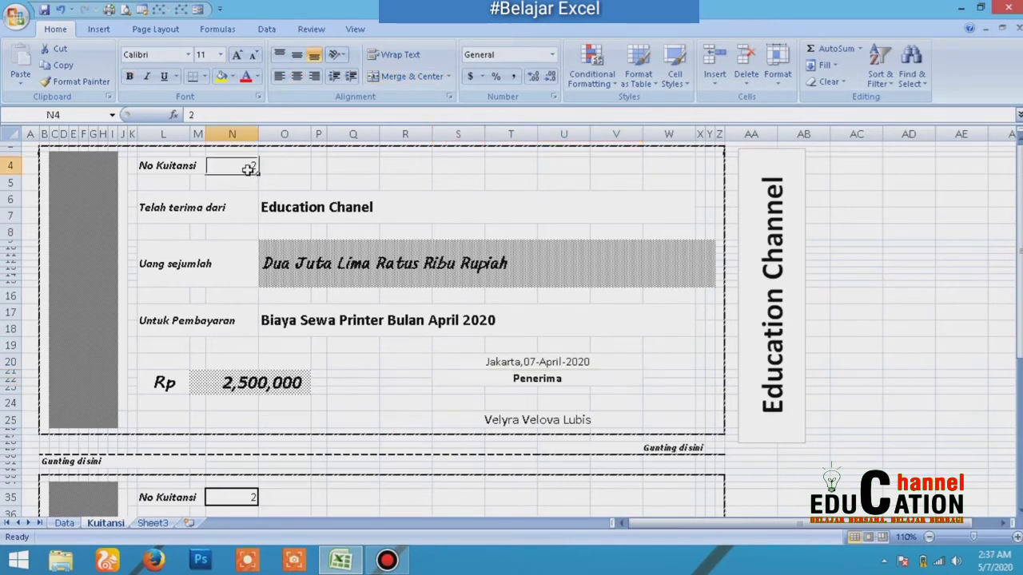
{"action": "type", "text": "3"}
{"action": "key", "text": "Return"}
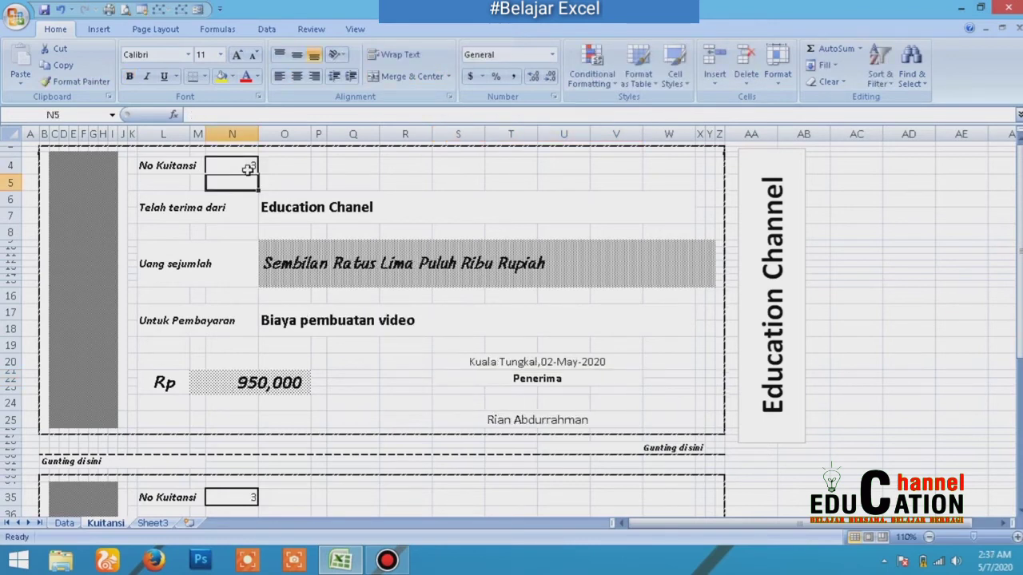
{"action": "left_click", "coordinate": [249, 167]}
{"action": "type", "text": "4"}
{"action": "key", "text": "Return"}
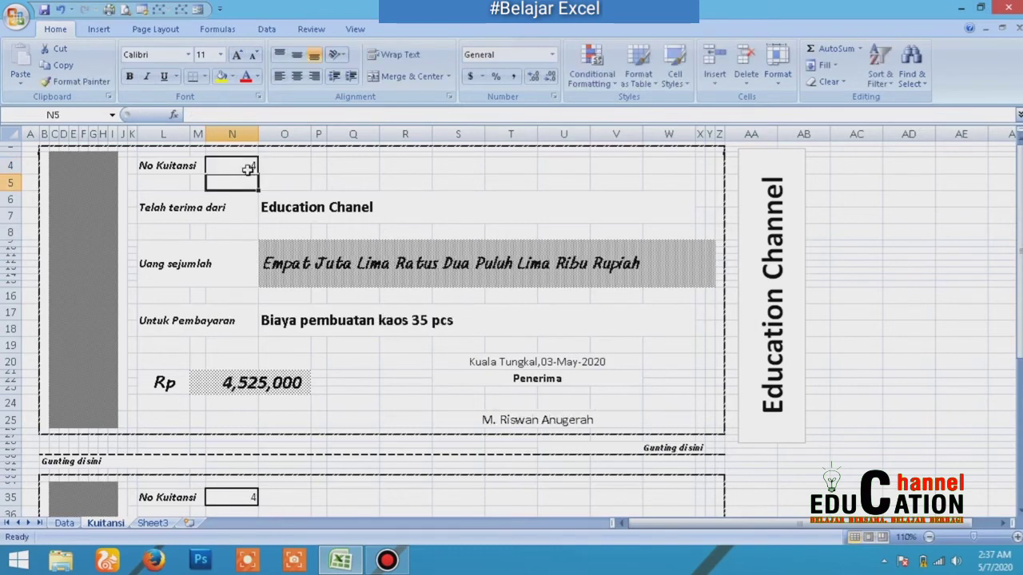
- Test the receipt with the numbers 5, 6 and 7 in N4, and check the record for 7 on the Data sheet
{"action": "left_click", "coordinate": [248, 167]}
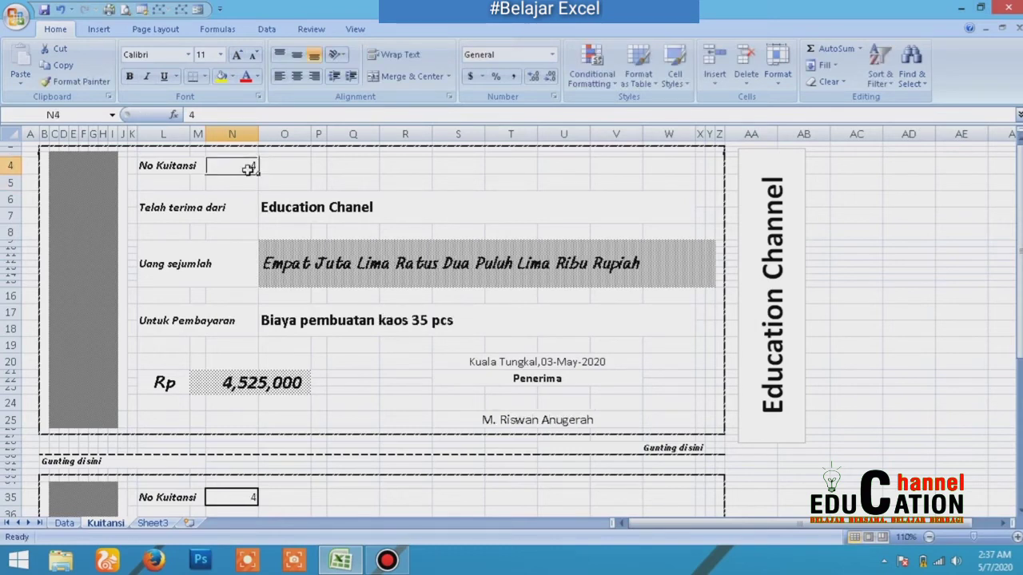
{"action": "type", "text": "5"}
{"action": "key", "text": "Return"}
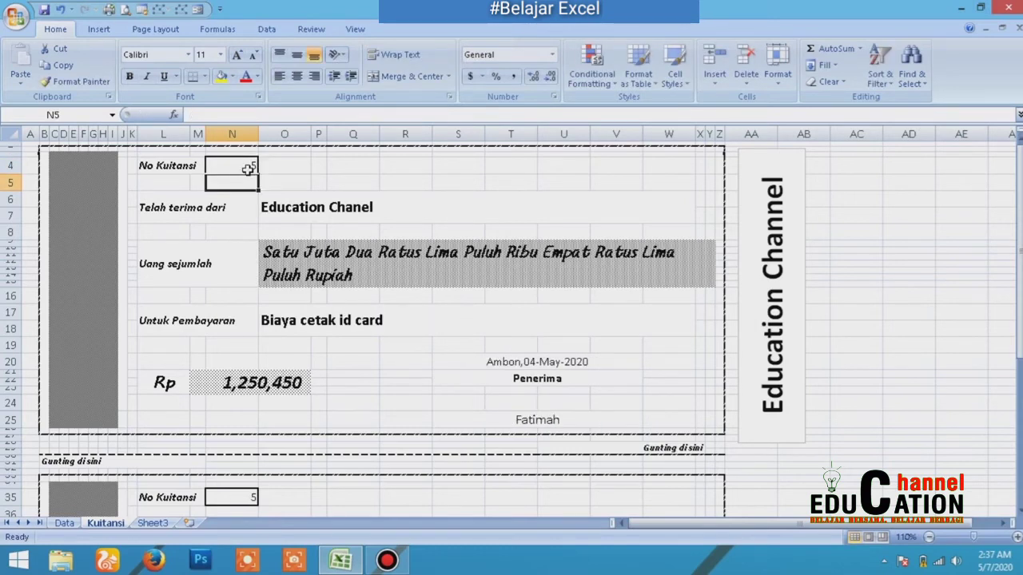
{"action": "left_click", "coordinate": [248, 167]}
{"action": "type", "text": "6"}
{"action": "key", "text": "Return"}
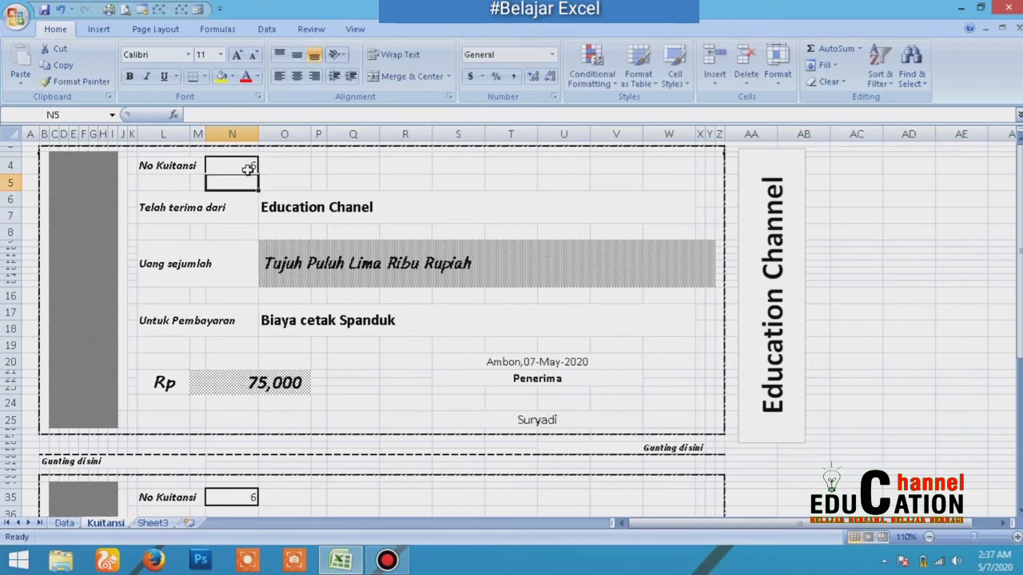
{"action": "left_click", "coordinate": [249, 167]}
{"action": "type", "text": "7"}
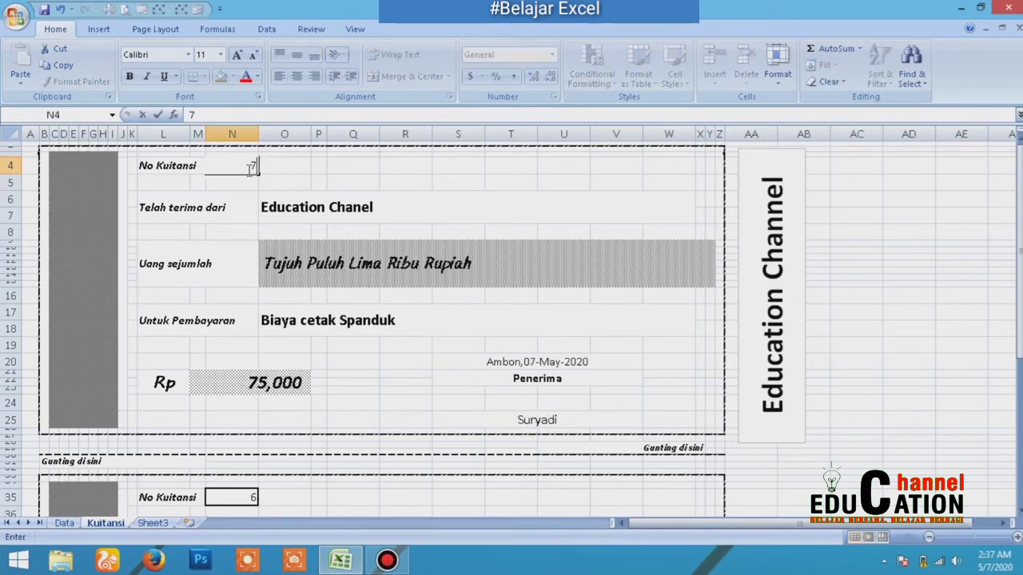
{"action": "key", "text": "Return"}
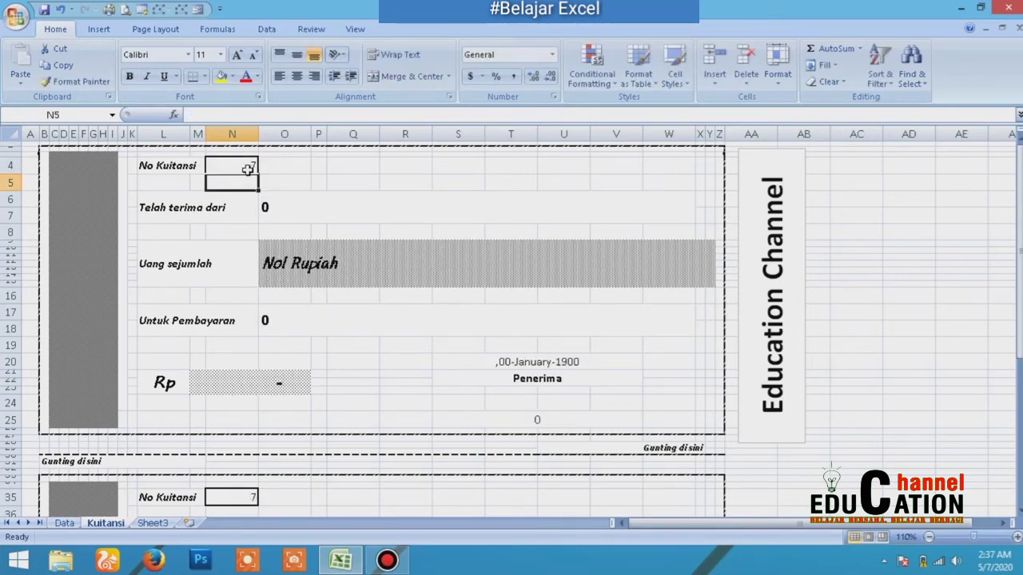
{"action": "left_click", "coordinate": [67, 525]}
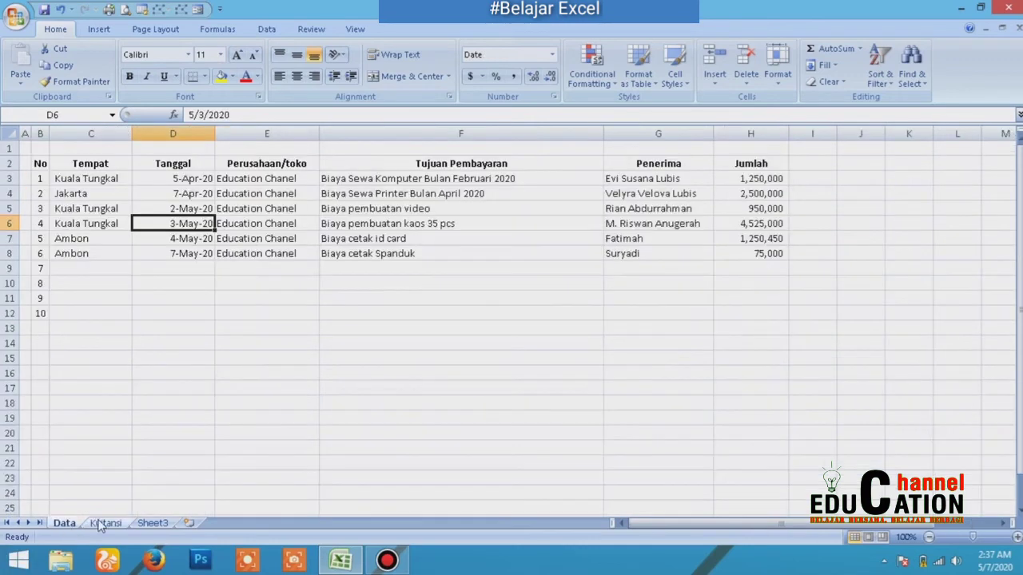
{"action": "left_click", "coordinate": [104, 523]}
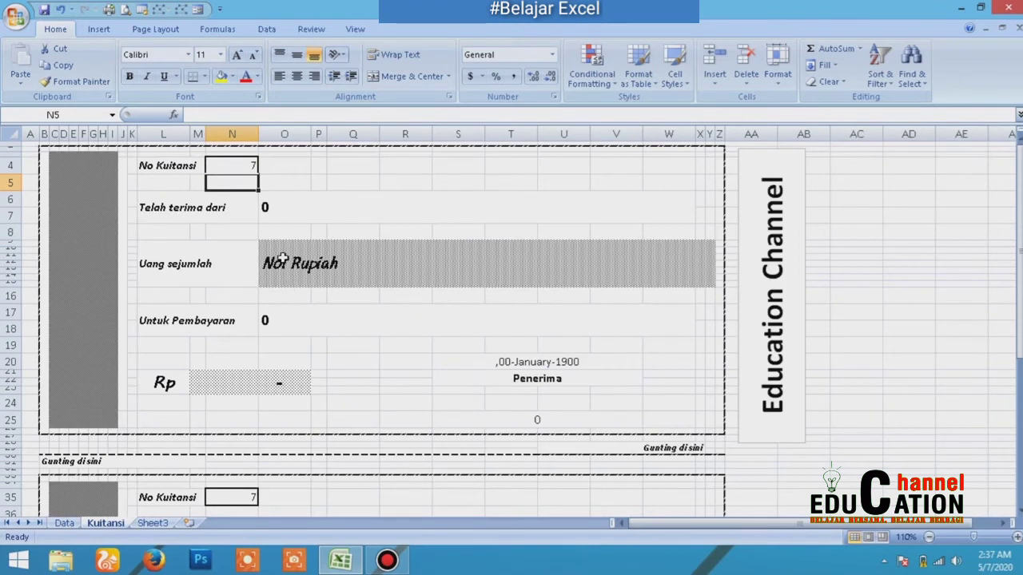
- Set the receipt number in N4 of the Kuitansi sheet back to 6
{"action": "left_click", "coordinate": [229, 167]}
{"action": "left_click_drag", "start_coordinate": [232, 175], "coordinate": [219, 166]}
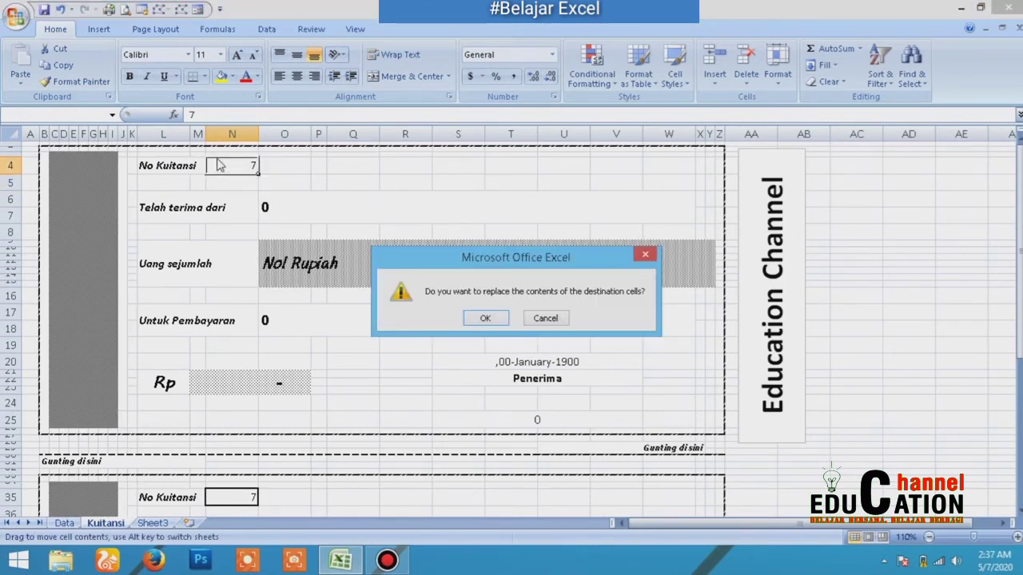
{"action": "left_click", "coordinate": [547, 319]}
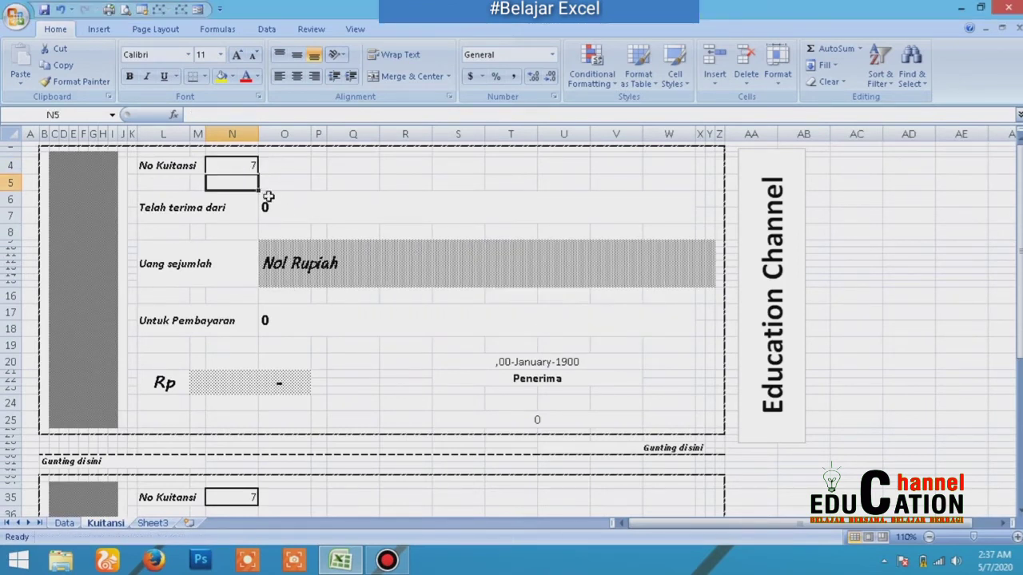
{"action": "left_click", "coordinate": [221, 164]}
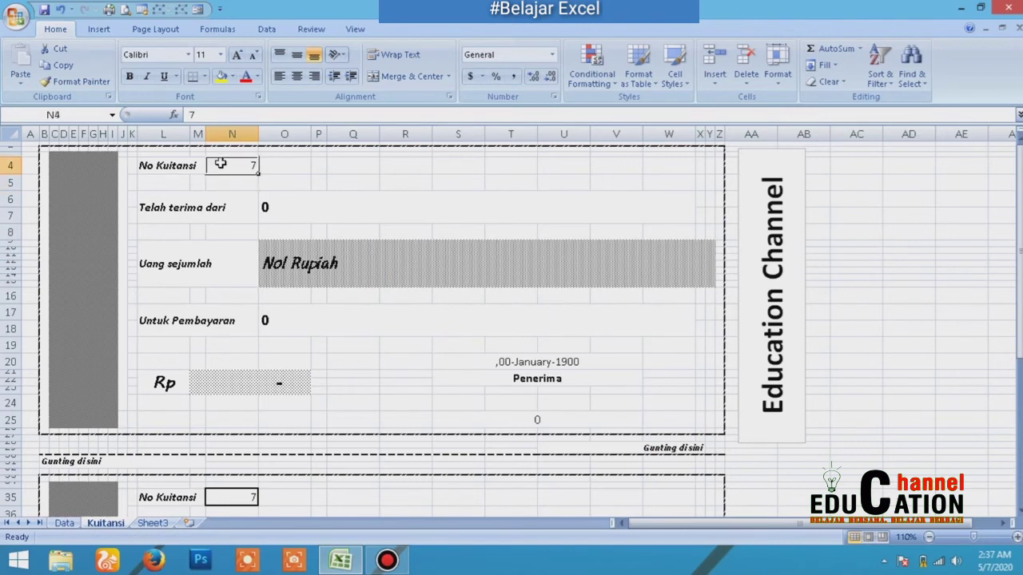
{"action": "type", "text": "6"}
{"action": "key", "text": "Return"}
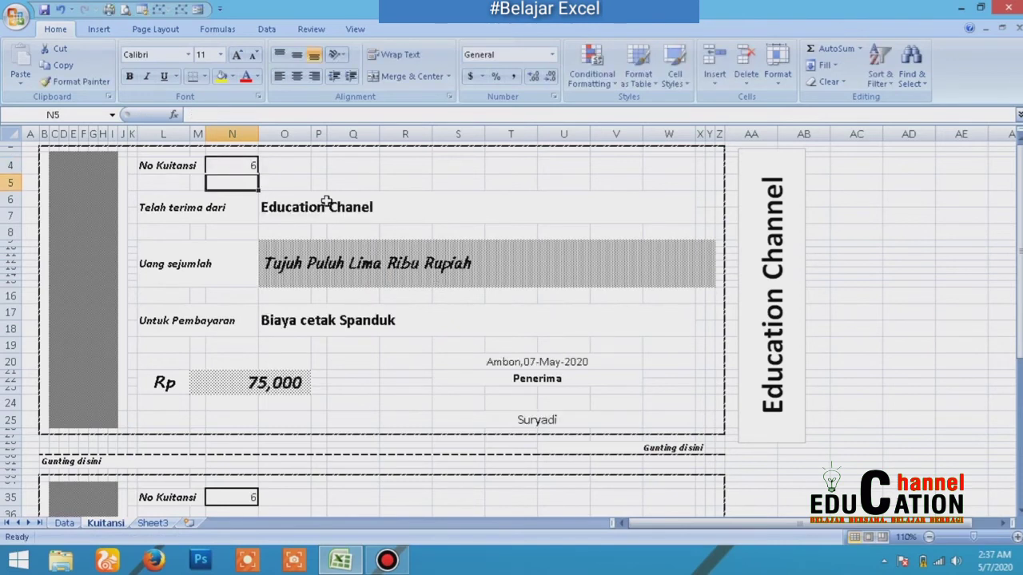
- Examine the VLOOKUP range in the O6 formula and the last table row it covers on the Data sheet, up to H12
{"action": "left_click", "coordinate": [327, 202]}
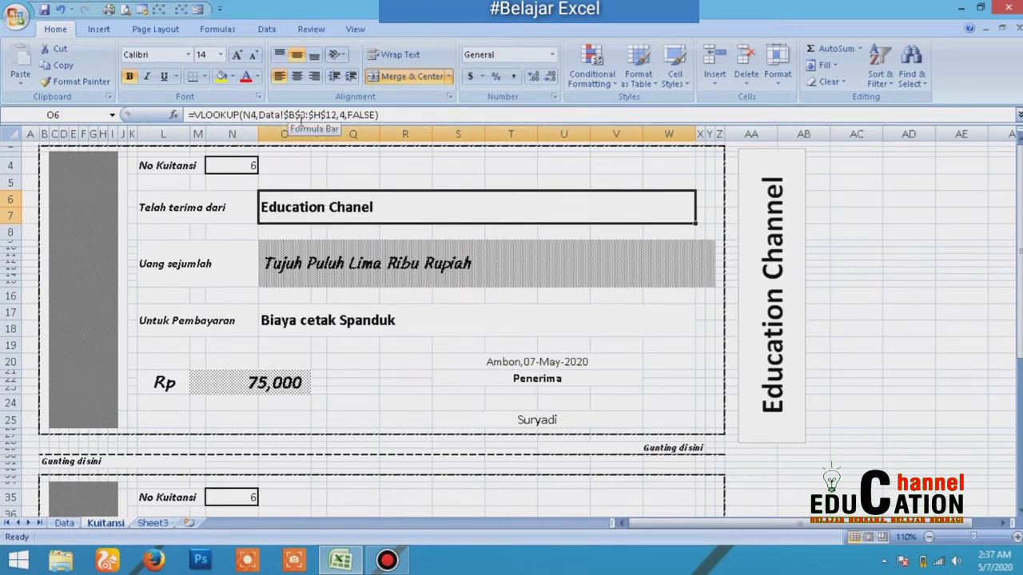
{"action": "left_click", "coordinate": [64, 524]}
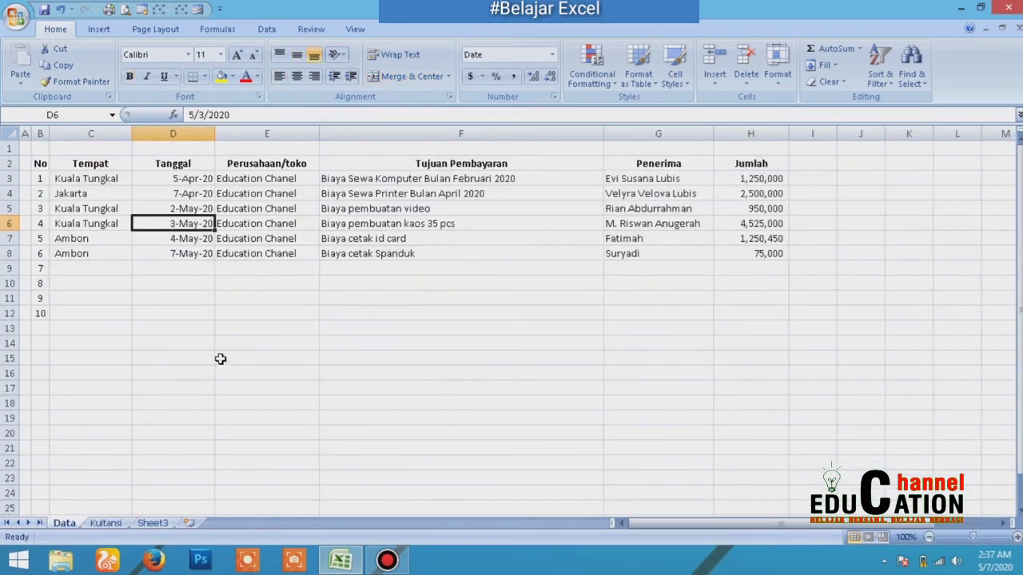
{"action": "left_click", "coordinate": [10, 314]}
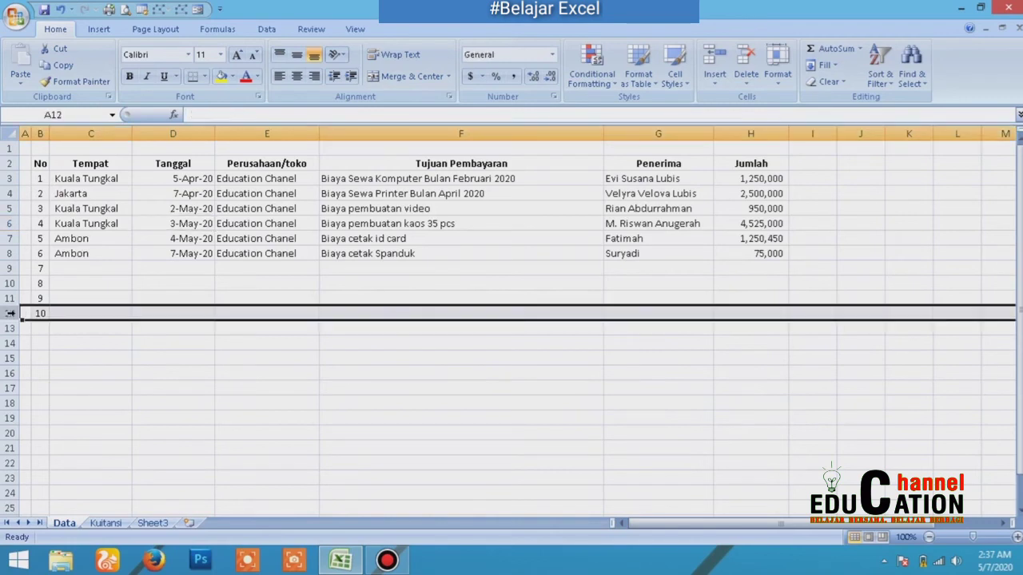
{"action": "left_click", "coordinate": [764, 314]}
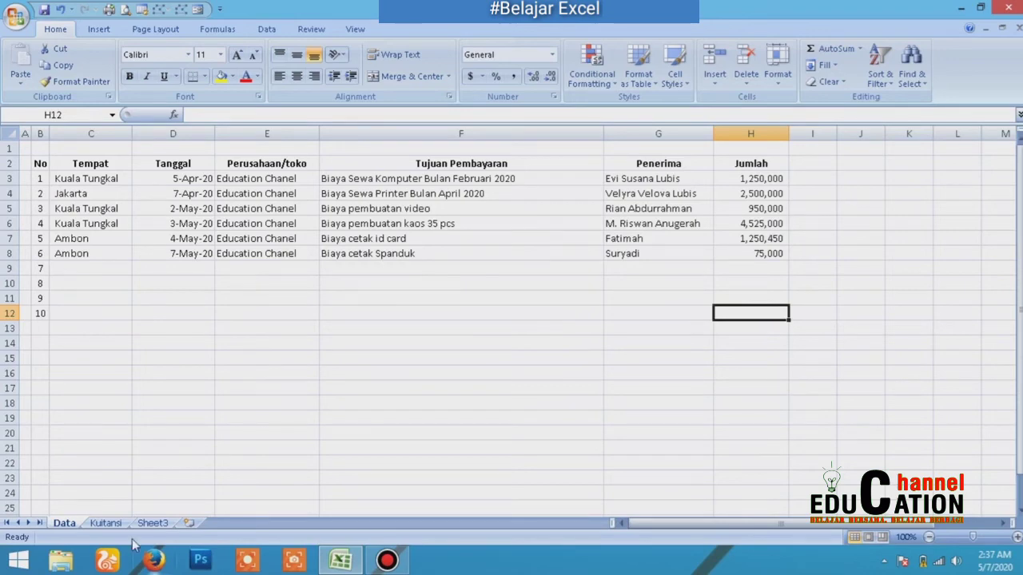
- Extend the VLOOKUP range in O6 of the Kuitansi sheet to Data!$B$3:$H$100
{"action": "left_click", "coordinate": [105, 523]}
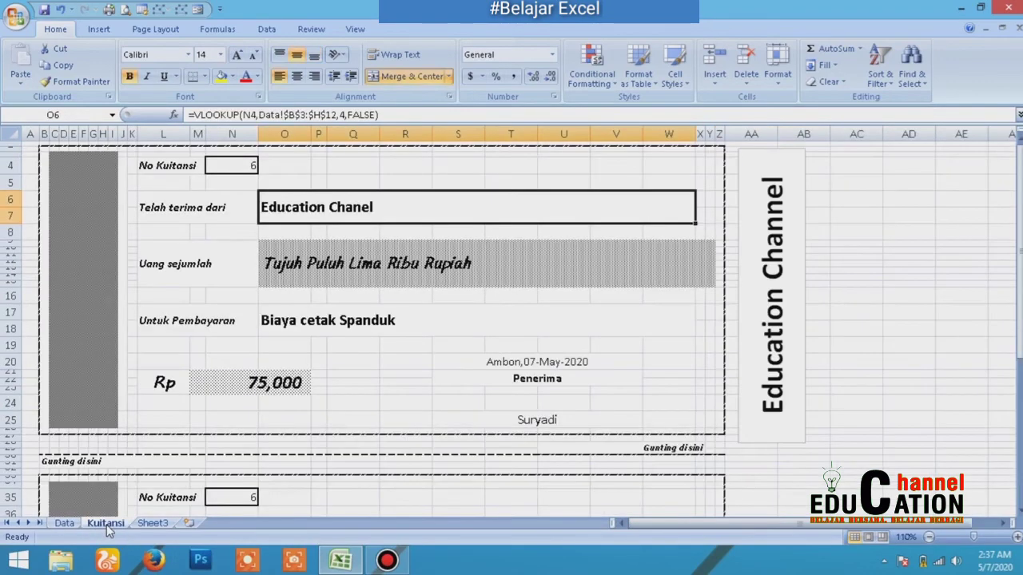
{"action": "left_click", "coordinate": [336, 114]}
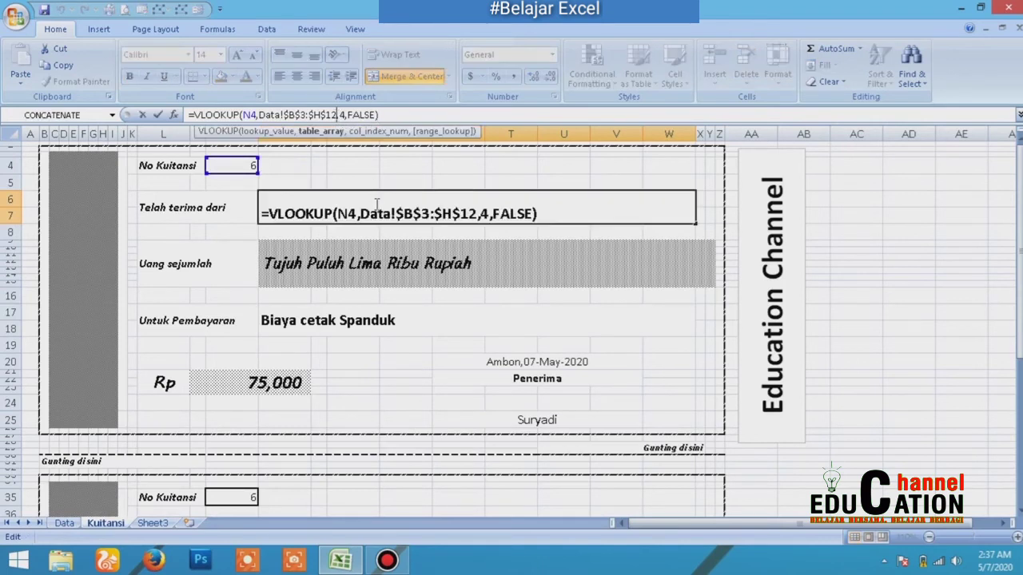
{"action": "key", "text": "BackSpace"}
{"action": "key", "text": "BackSpace"}
{"action": "type", "text": "100"}
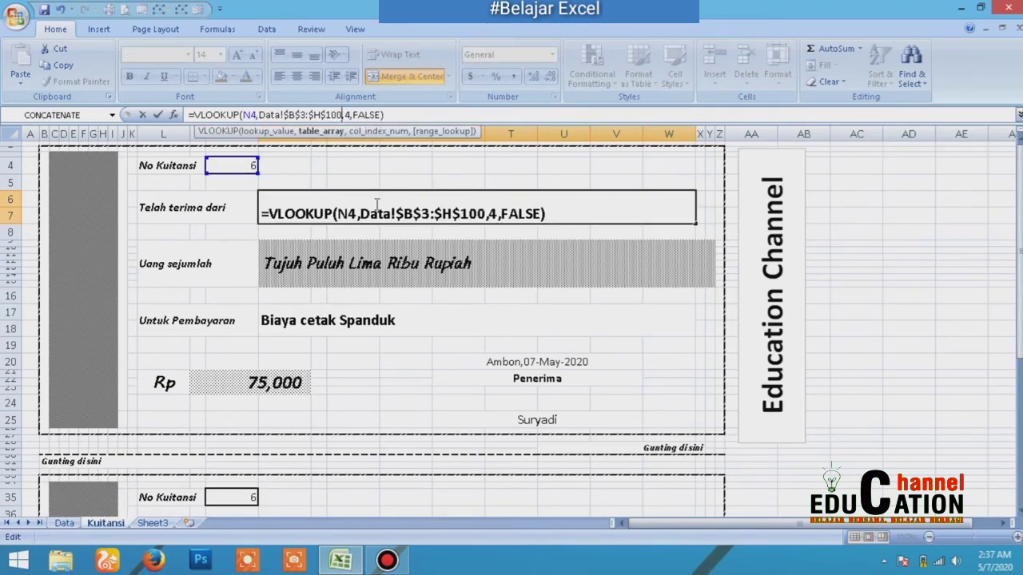
{"action": "key", "text": "Return"}
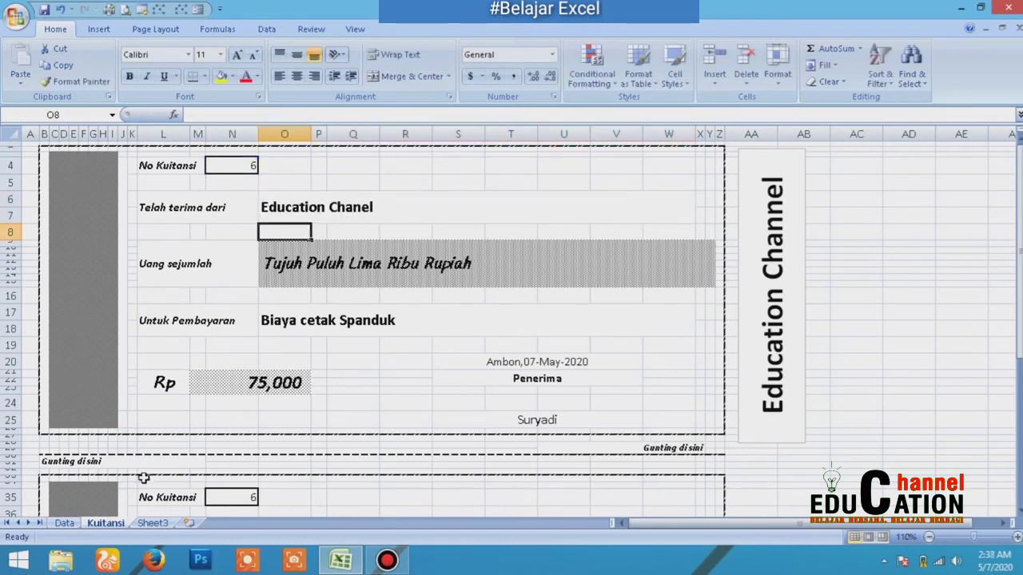
- Extend the VLOOKUP range of the payment purpose in O17 to Data!$B$3:$H$100
{"action": "left_click", "coordinate": [309, 271]}
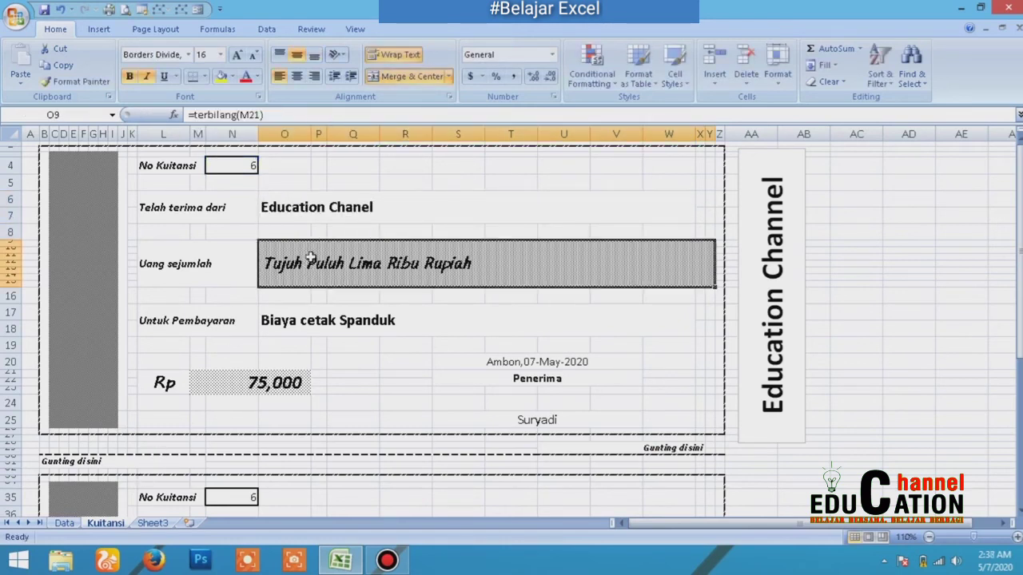
{"action": "left_click", "coordinate": [280, 333]}
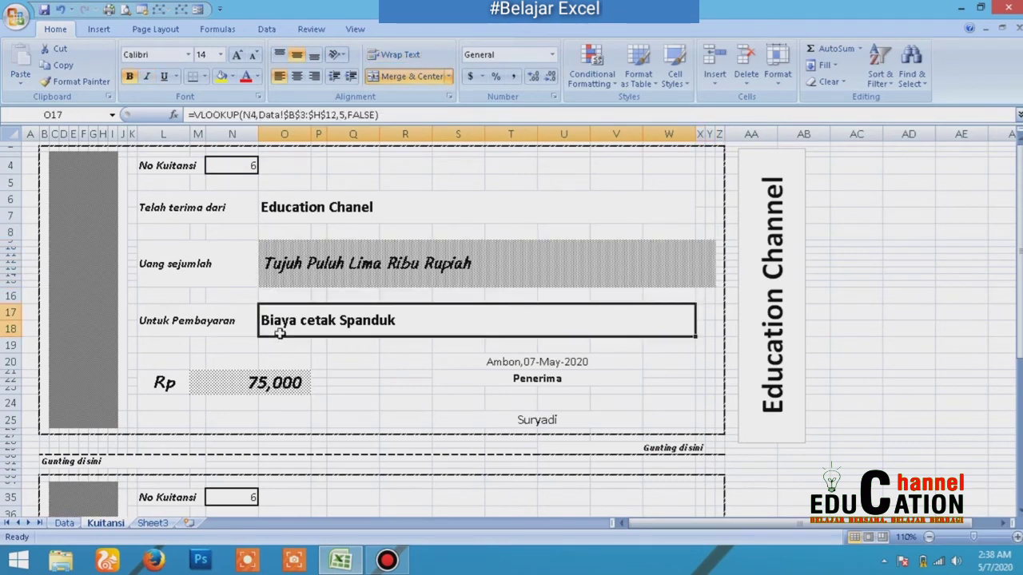
{"action": "left_click", "coordinate": [334, 117]}
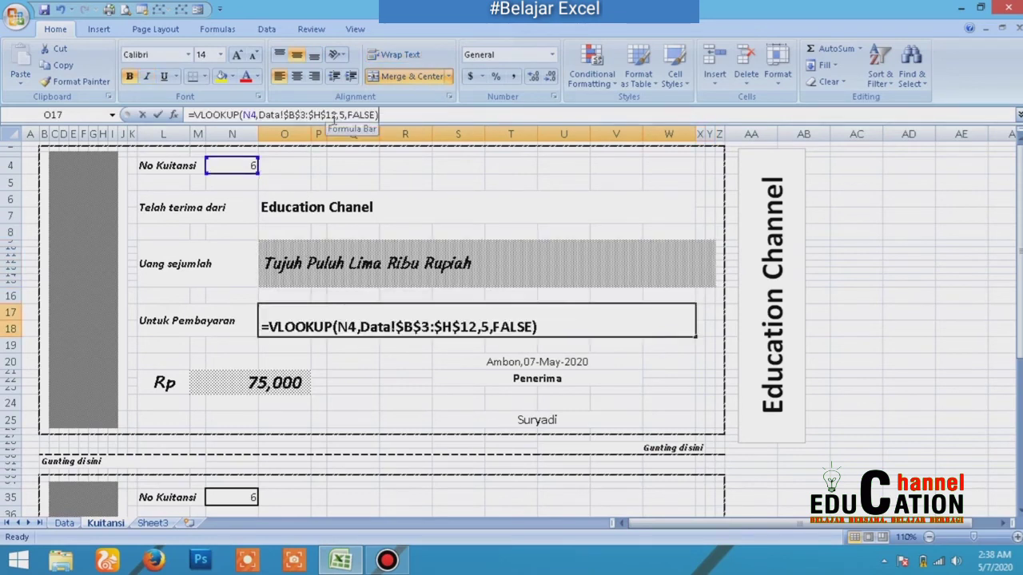
{"action": "key", "text": "BackSpace"}
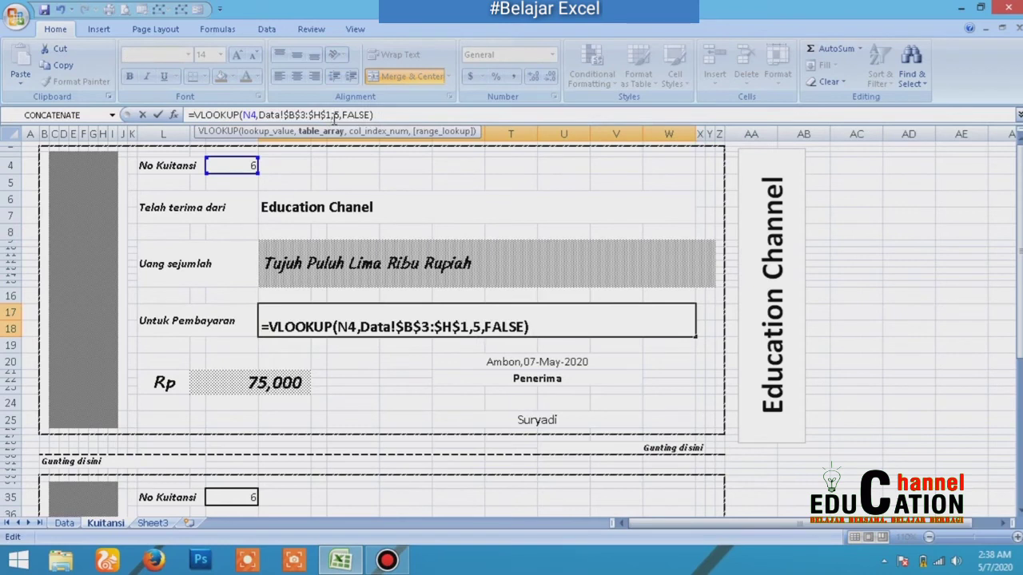
{"action": "type", "text": "00"}
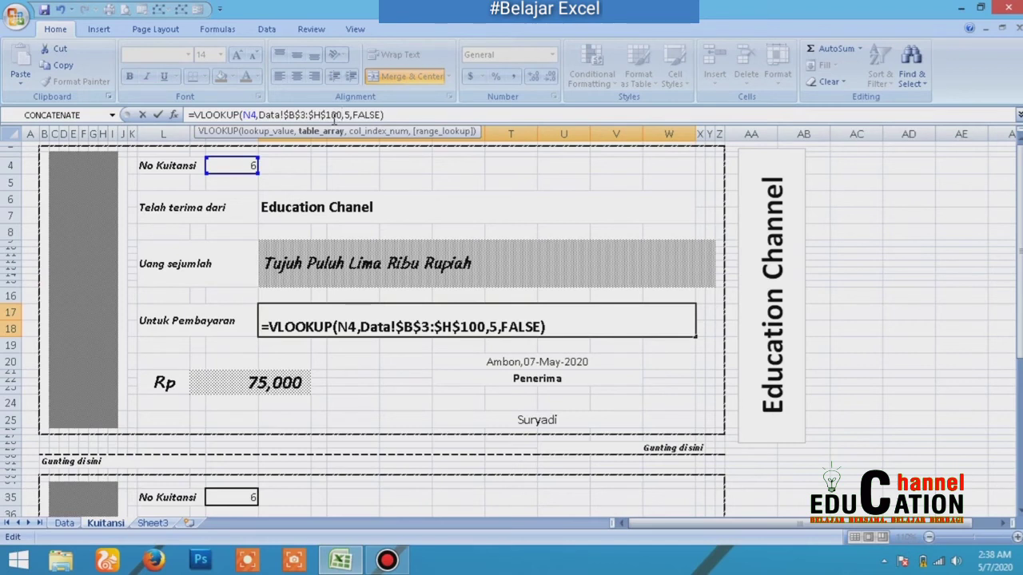
{"action": "key", "text": "Return"}
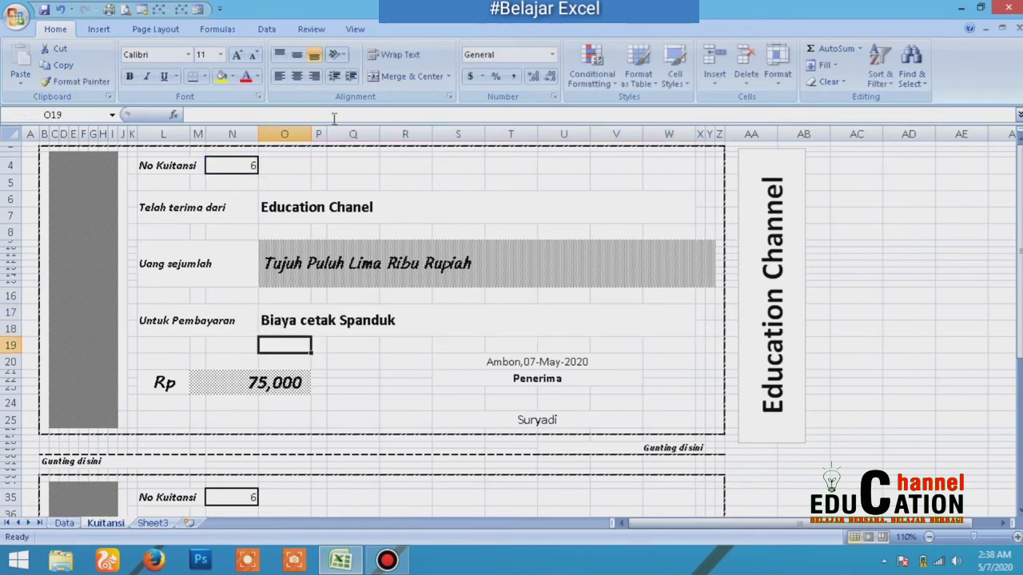
- Extend the amount's VLOOKUP range in M21 to Data!$B$3:$H$100 and check the formulas in S20 and S25
{"action": "left_click", "coordinate": [254, 388]}
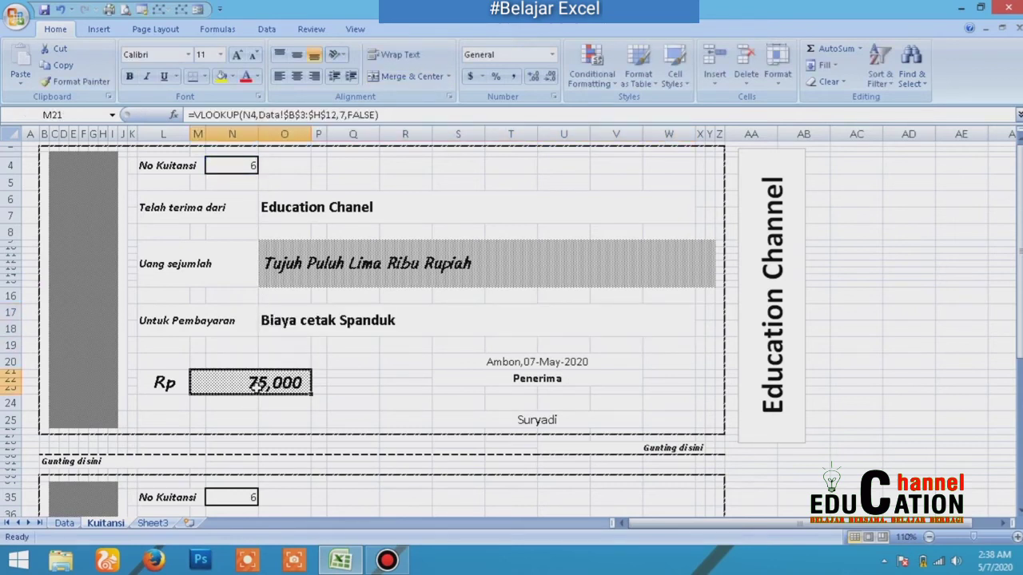
{"action": "left_click", "coordinate": [332, 114]}
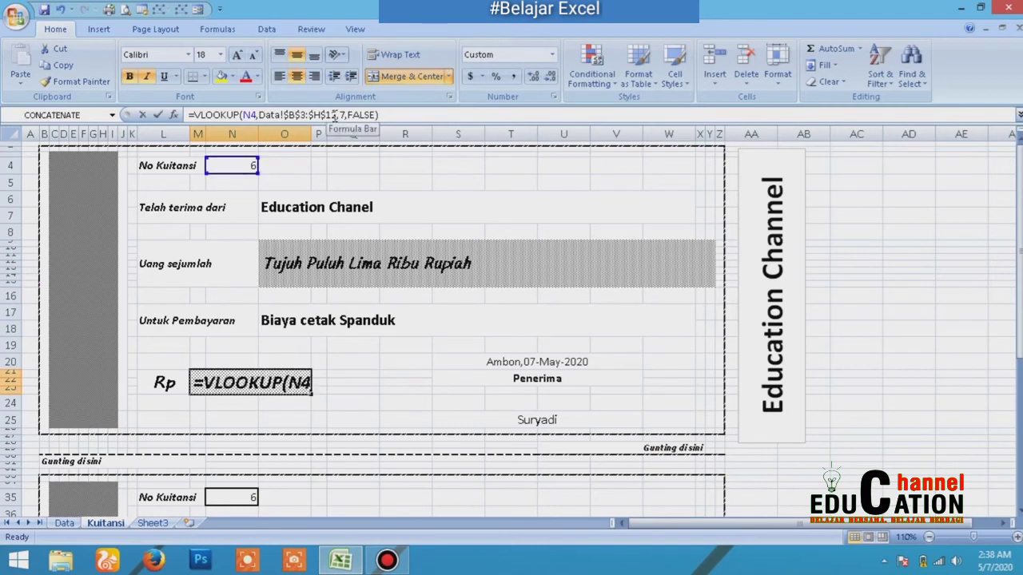
{"action": "key", "text": "BackSpace"}
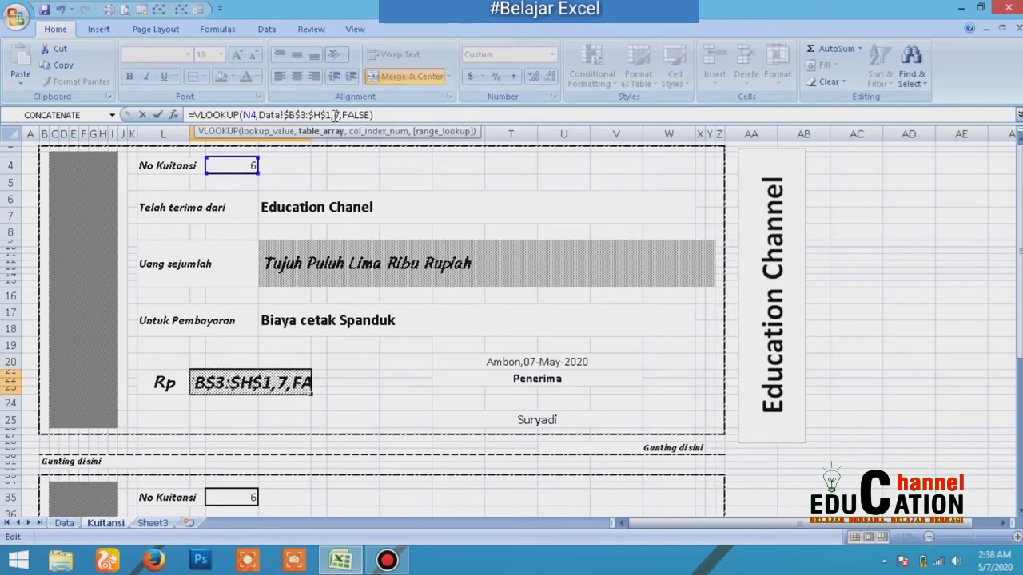
{"action": "type", "text": "00"}
{"action": "key", "text": "Return"}
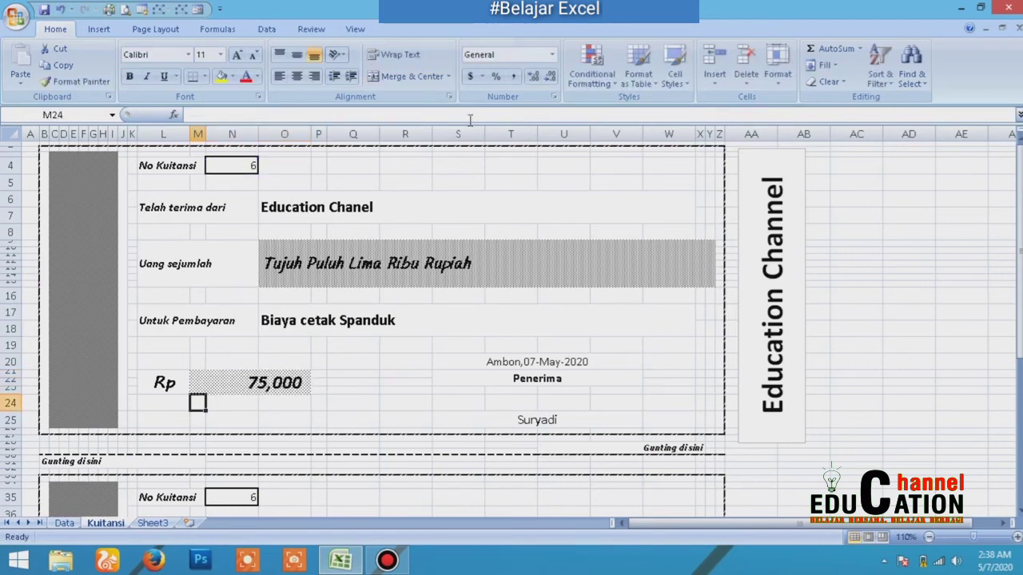
{"action": "left_click", "coordinate": [532, 362]}
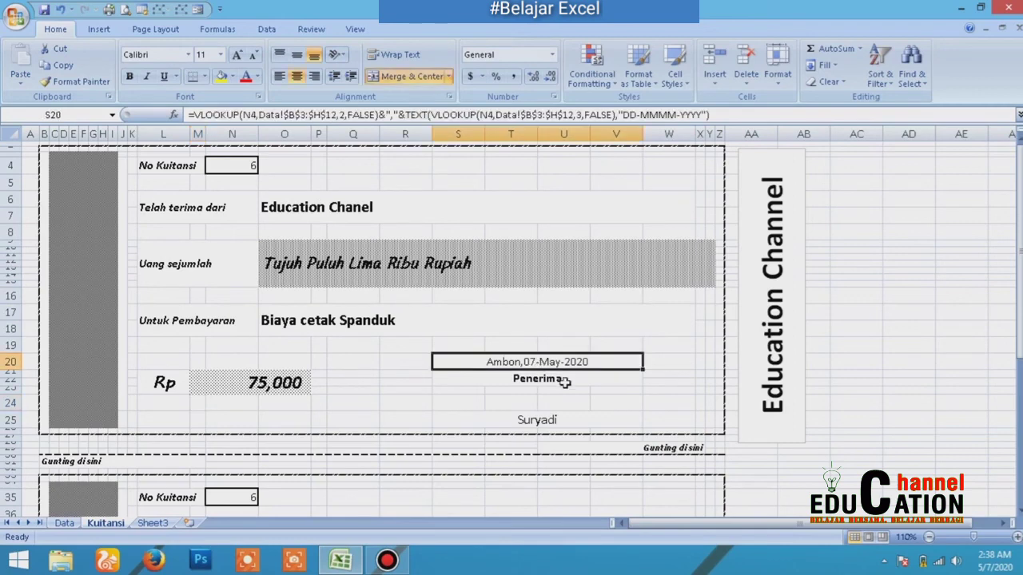
{"action": "left_click", "coordinate": [538, 421]}
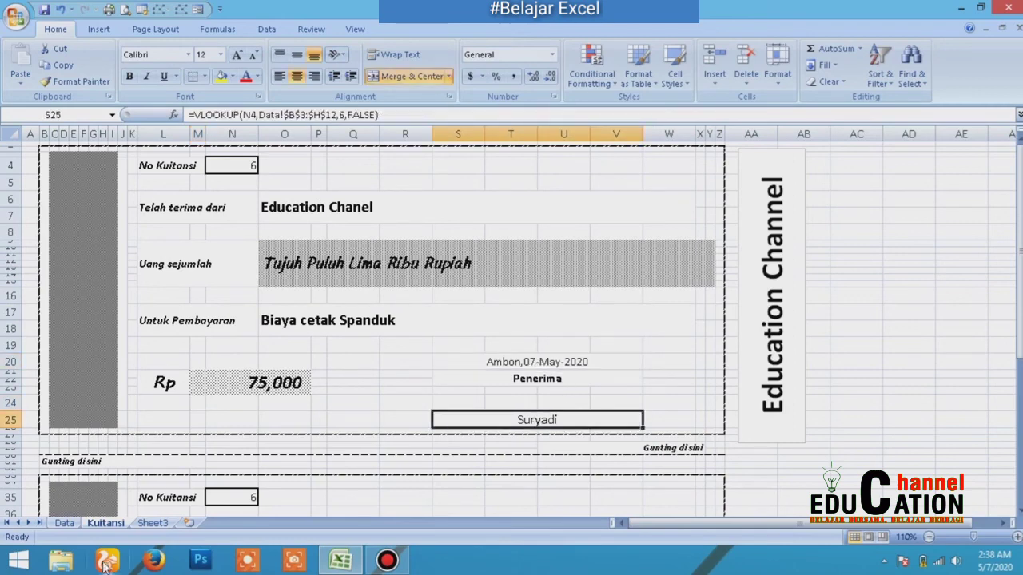
- Start a new record in row 13 of the Data sheet with number 11 and the place Kuala Tungkal
{"action": "left_click", "coordinate": [64, 523]}
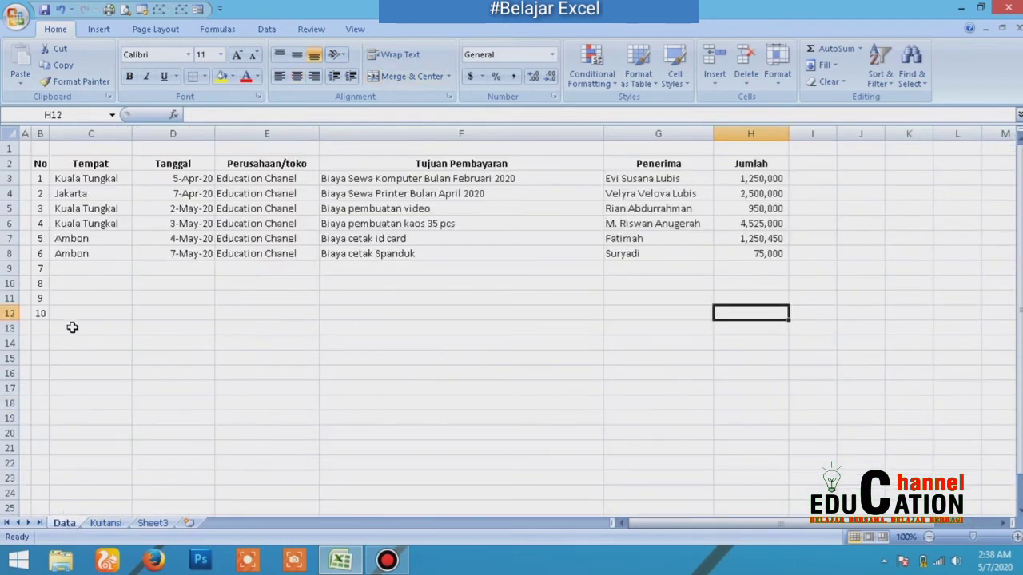
{"action": "left_click", "coordinate": [42, 329]}
{"action": "type", "text": "11"}
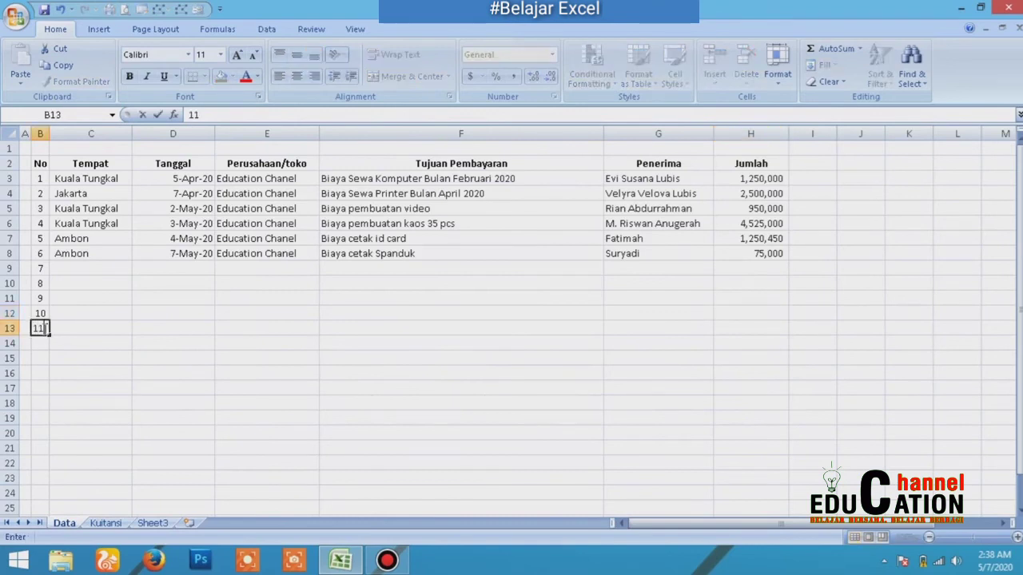
{"action": "left_click", "coordinate": [77, 329]}
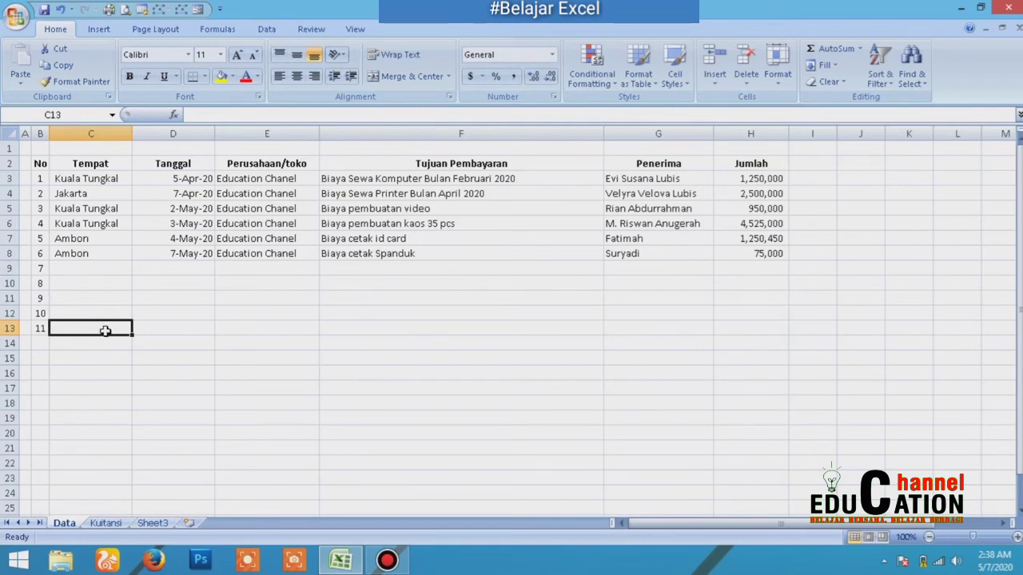
{"action": "type", "text": "Kuala Tungkal"}
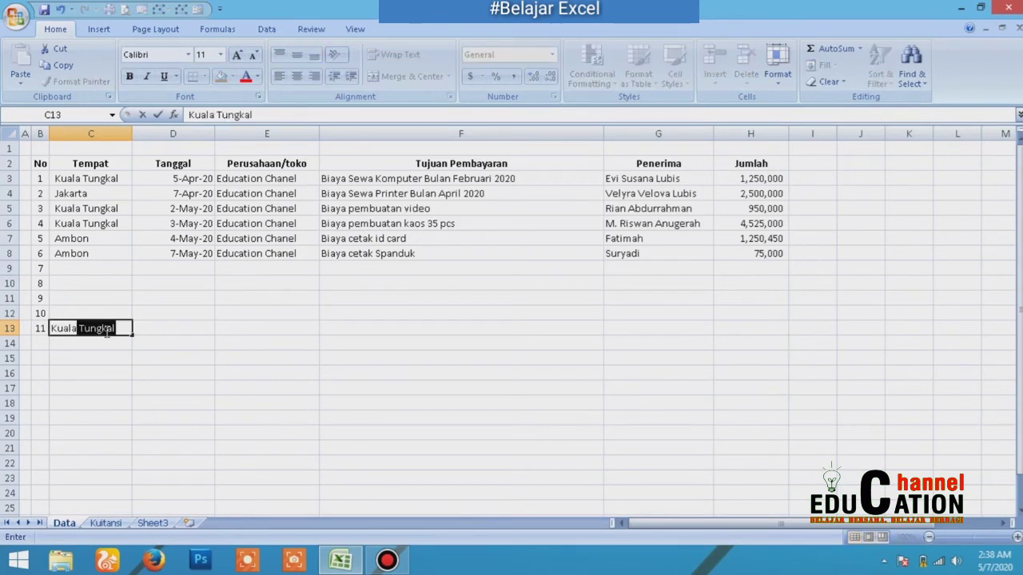
{"action": "key", "text": "Tab"}
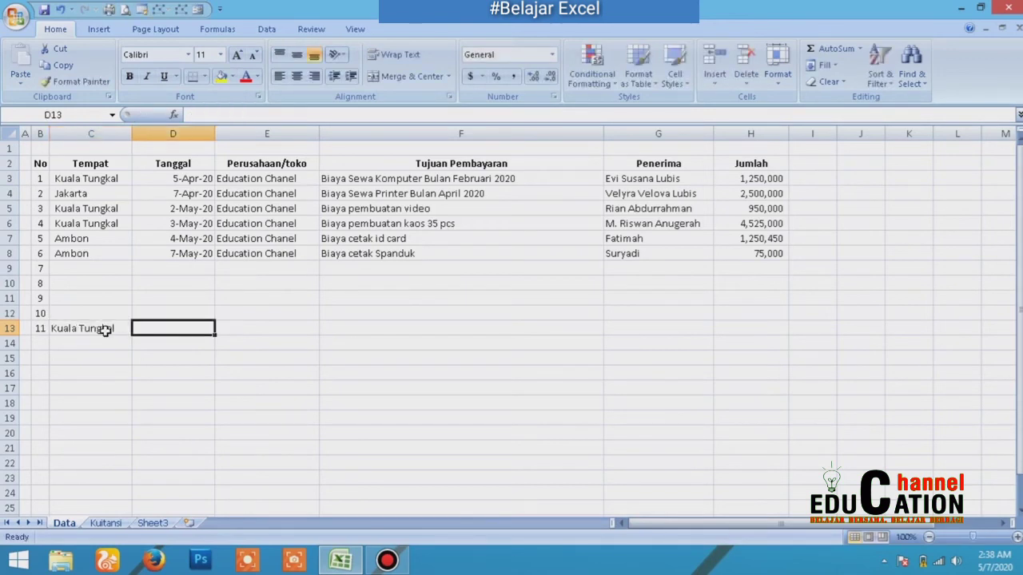
- Copy the date of record 6 from D8 into D13
{"action": "key", "text": "Up"}
{"action": "key", "text": "Up"}
{"action": "key", "text": "Up"}
{"action": "key", "text": "Up"}
{"action": "key", "text": "Up"}
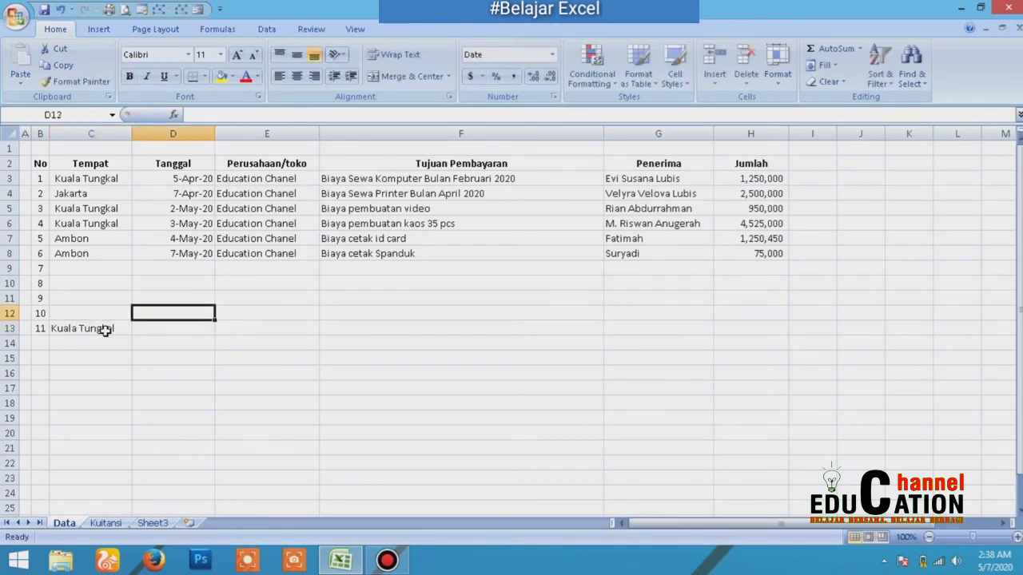
{"action": "key", "text": "ctrl+c"}
{"action": "key", "text": "Down"}
{"action": "key", "text": "Down"}
{"action": "key", "text": "Down"}
{"action": "key", "text": "Down"}
{"action": "key", "text": "Down"}
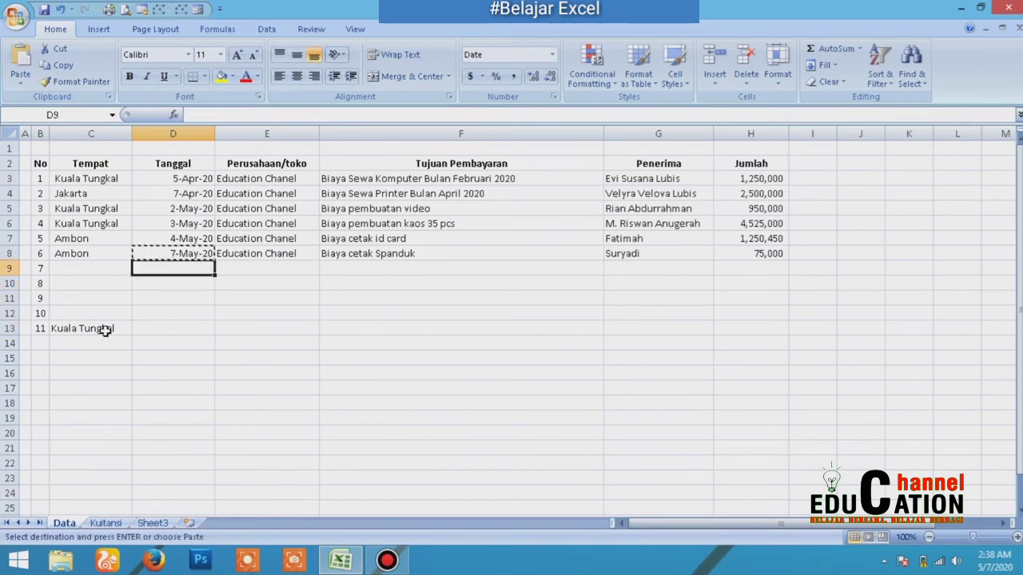
{"action": "key", "text": "ctrl+v"}
- Copy the company name Education Chanel from E8 into E13
{"action": "key", "text": "Right"}
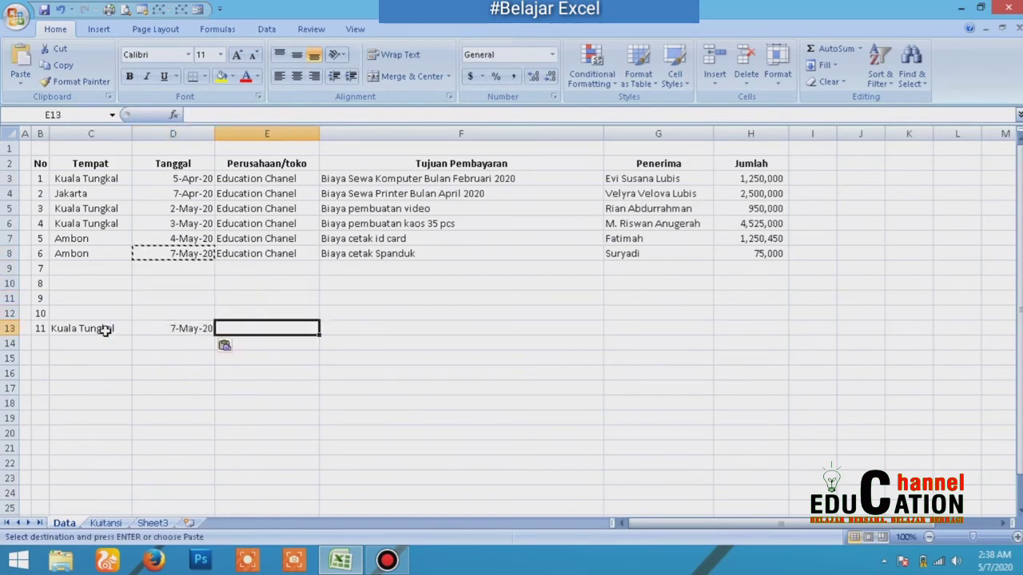
{"action": "key", "text": "Up"}
{"action": "key", "text": "Up"}
{"action": "key", "text": "Up"}
{"action": "key", "text": "Up"}
{"action": "key", "text": "Up"}
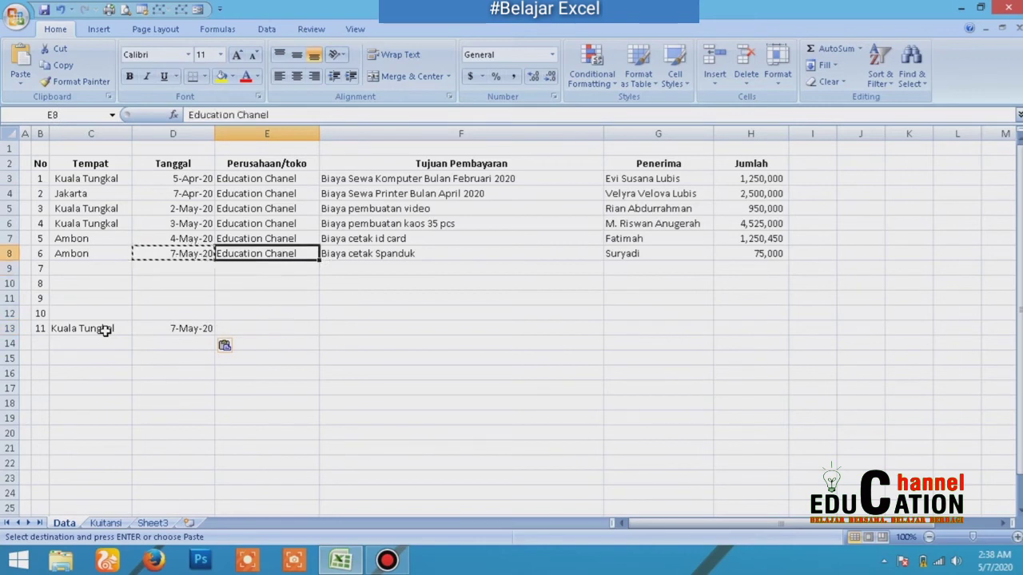
{"action": "key", "text": "ctrl+c"}
{"action": "key", "text": "Down"}
{"action": "key", "text": "Down"}
{"action": "key", "text": "Down"}
{"action": "key", "text": "Down"}
{"action": "key", "text": "Down"}
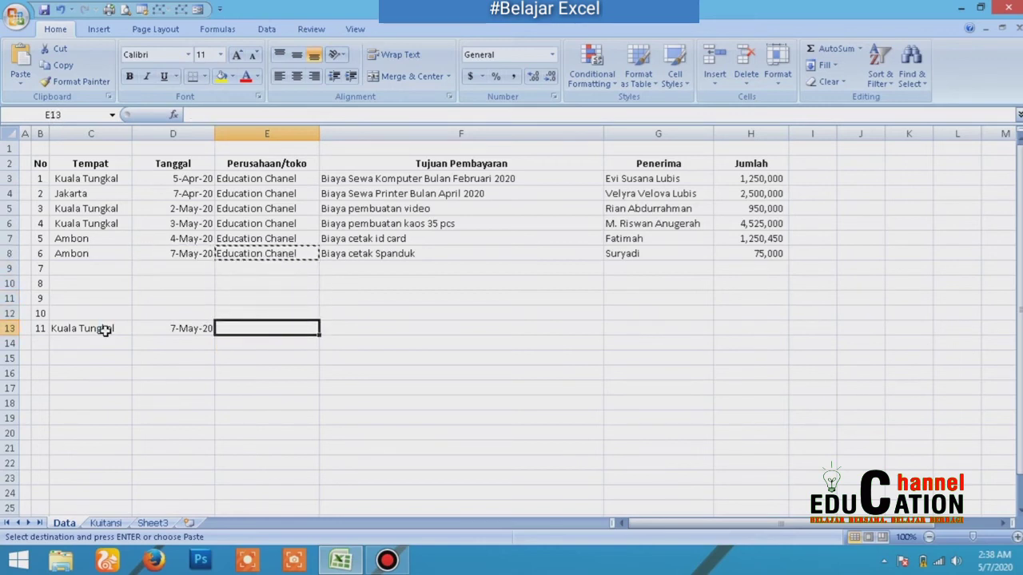
{"action": "key", "text": "ctrl+v"}
- Copy the payment purpose Biaya cetak Spanduk from F8 into F13
{"action": "key", "text": "Right"}
{"action": "key", "text": "Up"}
{"action": "key", "text": "Up"}
{"action": "key", "text": "Up"}
{"action": "key", "text": "Up"}
{"action": "key", "text": "Up"}
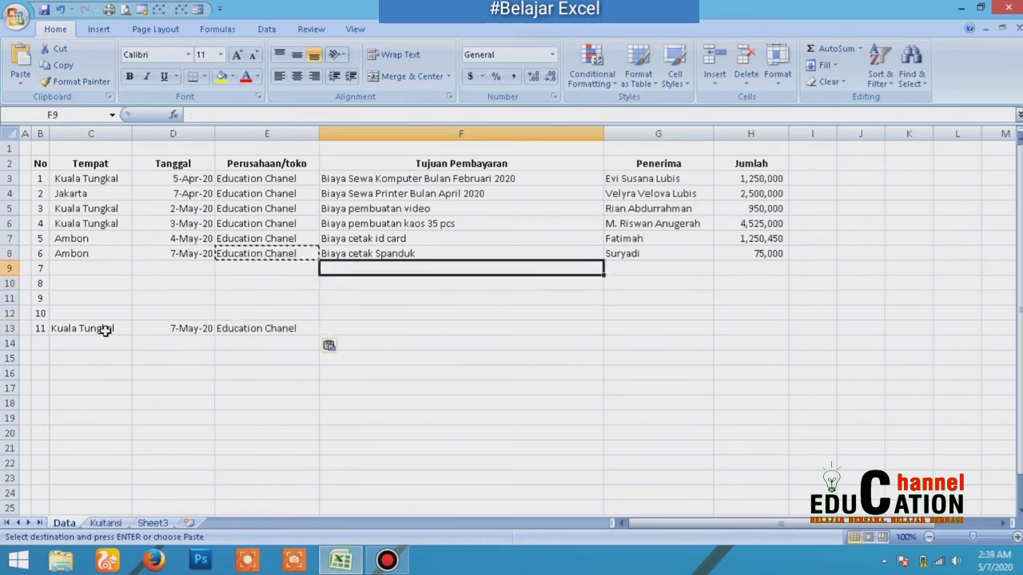
{"action": "key", "text": "ctrl+c"}
{"action": "key", "text": "Down"}
{"action": "key", "text": "Down"}
{"action": "key", "text": "Down"}
{"action": "key", "text": "Down"}
{"action": "key", "text": "Down"}
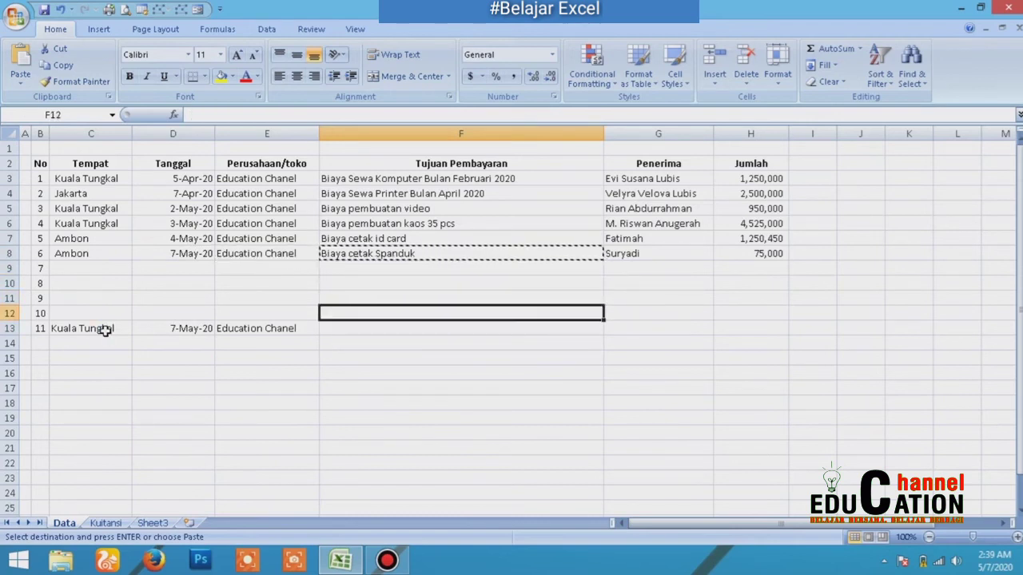
{"action": "key", "text": "ctrl+v"}
- Copy the recipient's name of record 1 from G3 into G13
{"action": "key", "text": "Right"}
{"action": "key", "text": "Right"}
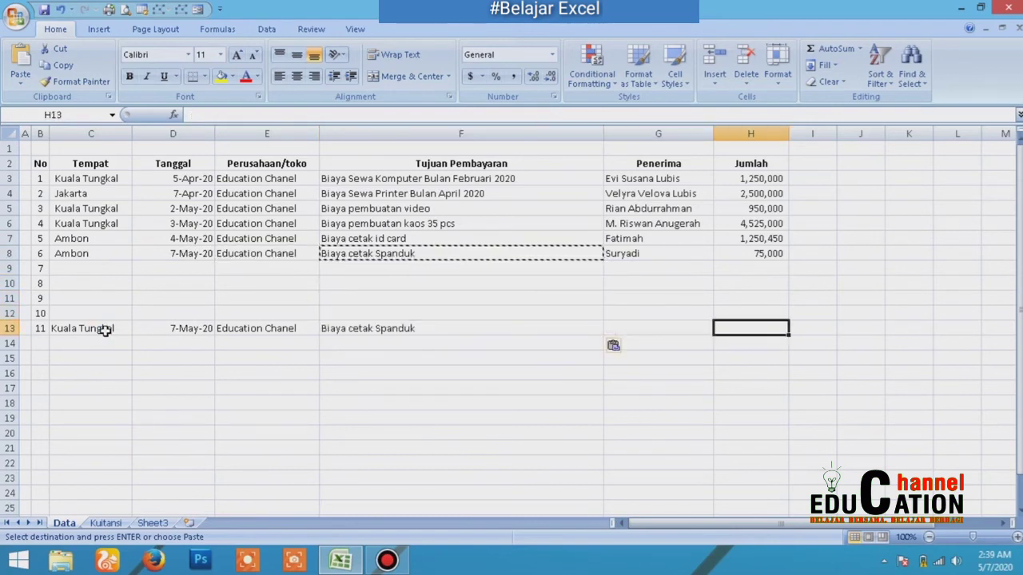
{"action": "key", "text": "Left"}
{"action": "key", "text": "Up"}
{"action": "key", "text": "Up"}
{"action": "key", "text": "Up"}
{"action": "key", "text": "Up"}
{"action": "key", "text": "Up"}
{"action": "key", "text": "Up"}
{"action": "key", "text": "Up"}
{"action": "key", "text": "Up"}
{"action": "key", "text": "Up"}
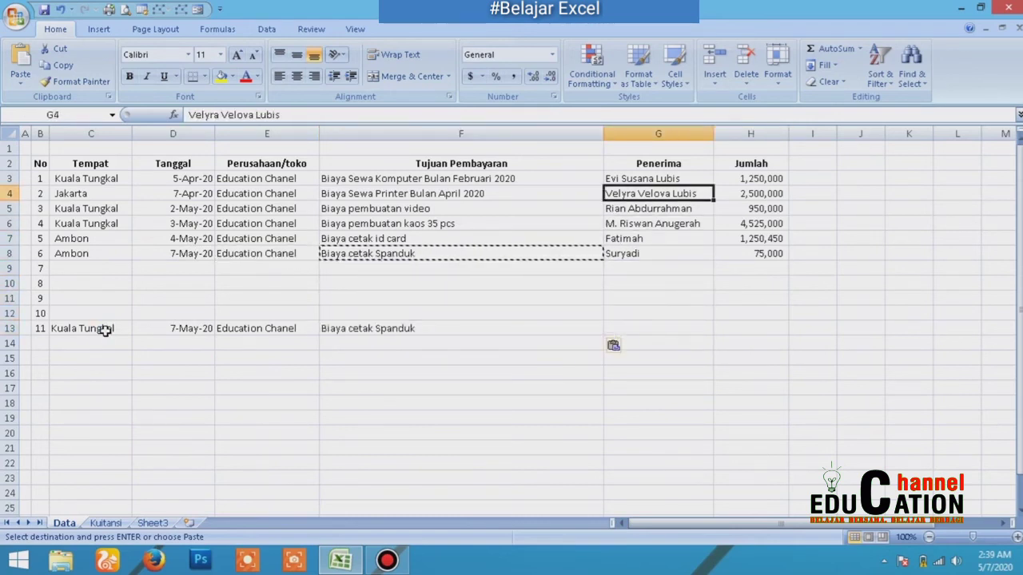
{"action": "key", "text": "Up"}
{"action": "key", "text": "ctrl+c"}
{"action": "key", "text": "Down"}
{"action": "key", "text": "Down"}
{"action": "key", "text": "Down"}
{"action": "key", "text": "Down"}
{"action": "key", "text": "Down"}
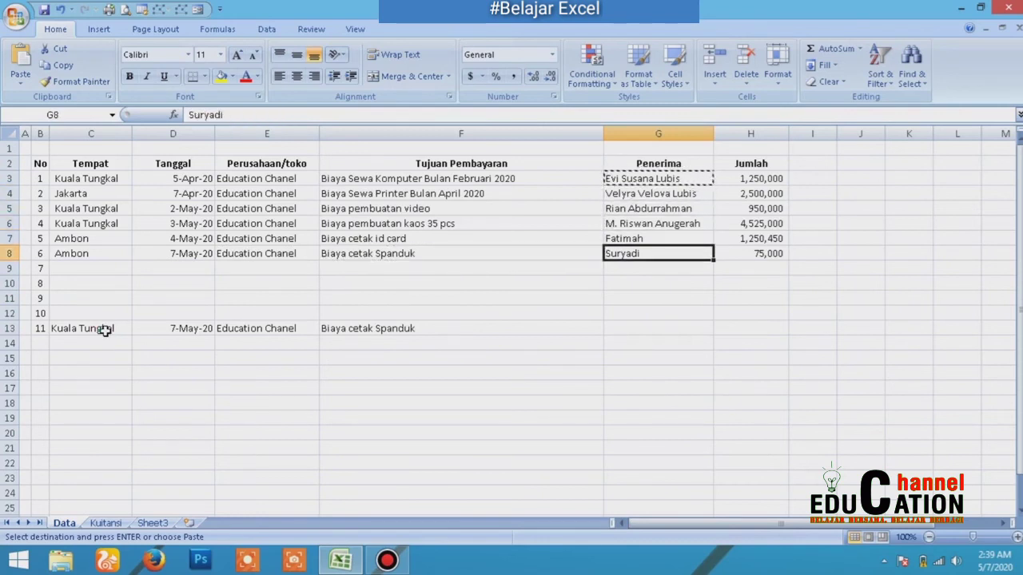
{"action": "key", "text": "Down"}
{"action": "key", "text": "Down"}
{"action": "key", "text": "Down"}
{"action": "key", "text": "Down"}
{"action": "key", "text": "Down"}
{"action": "key", "text": "ctrl+v"}
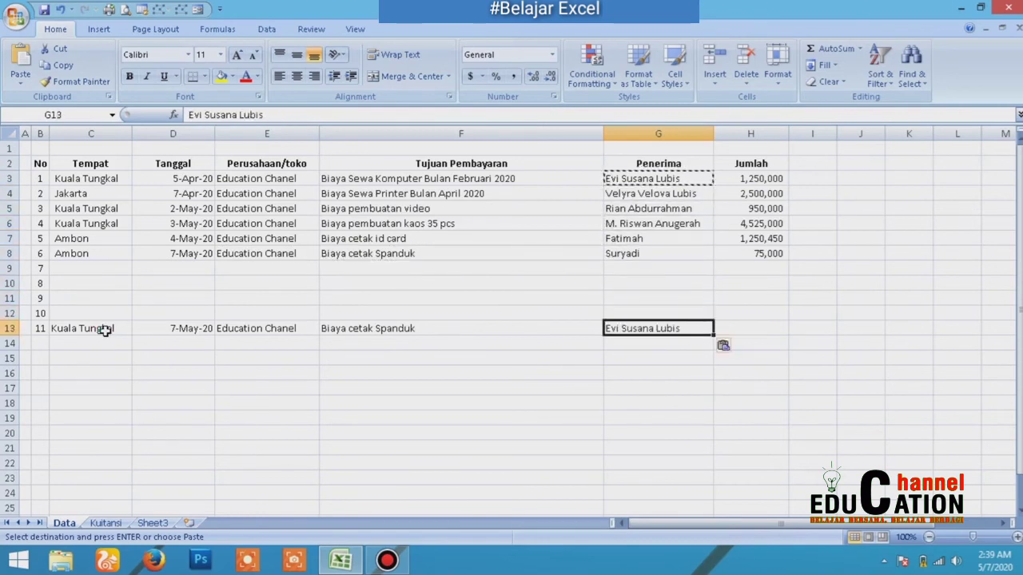
- Enter 357200 as the amount of record 11 in H13 and dismiss the low-battery warning
{"action": "key", "text": "Right"}
{"action": "type", "text": "3572"}
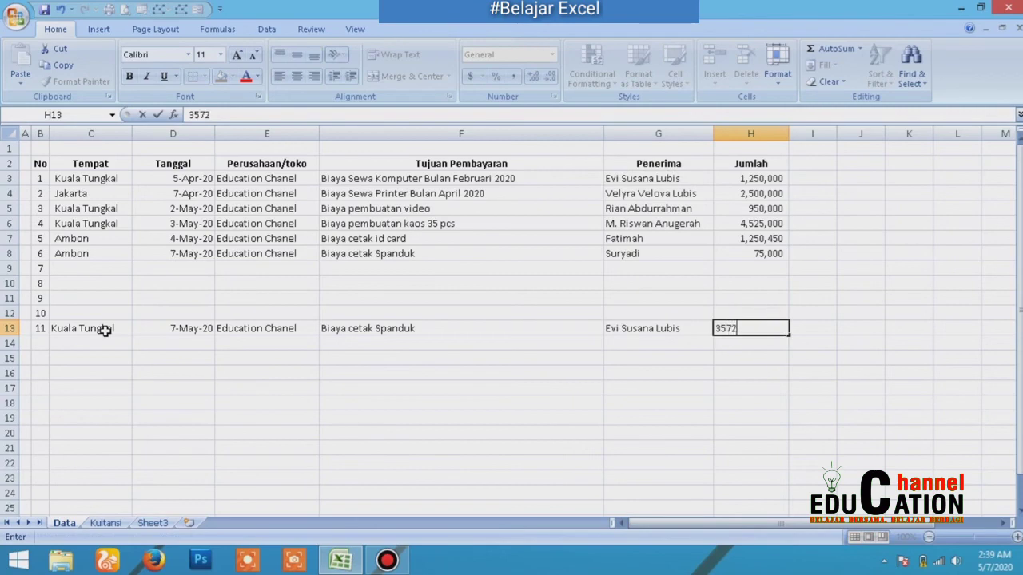
{"action": "type", "text": "000"}
{"action": "key", "text": "Return"}
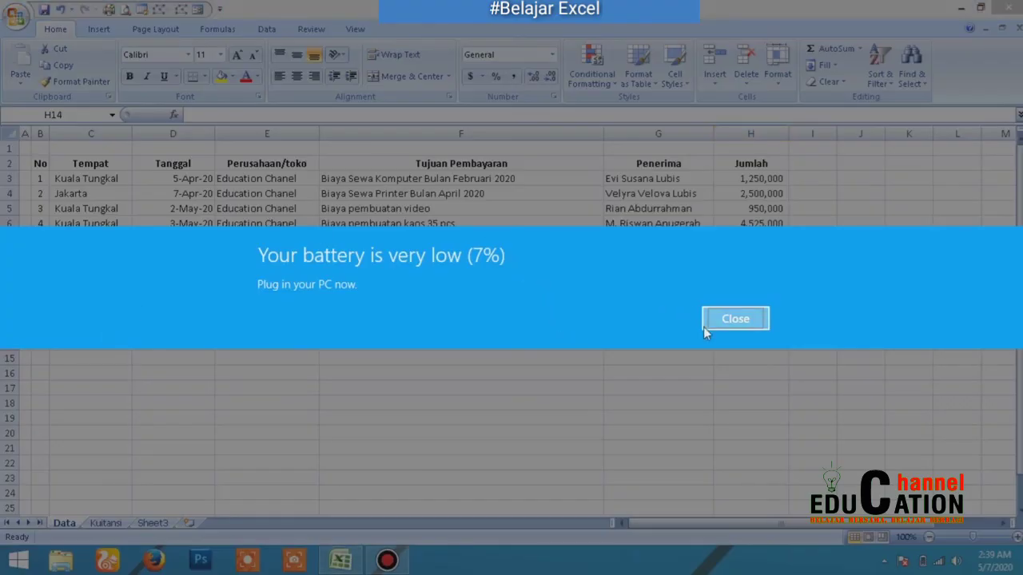
{"action": "left_click", "coordinate": [727, 329]}
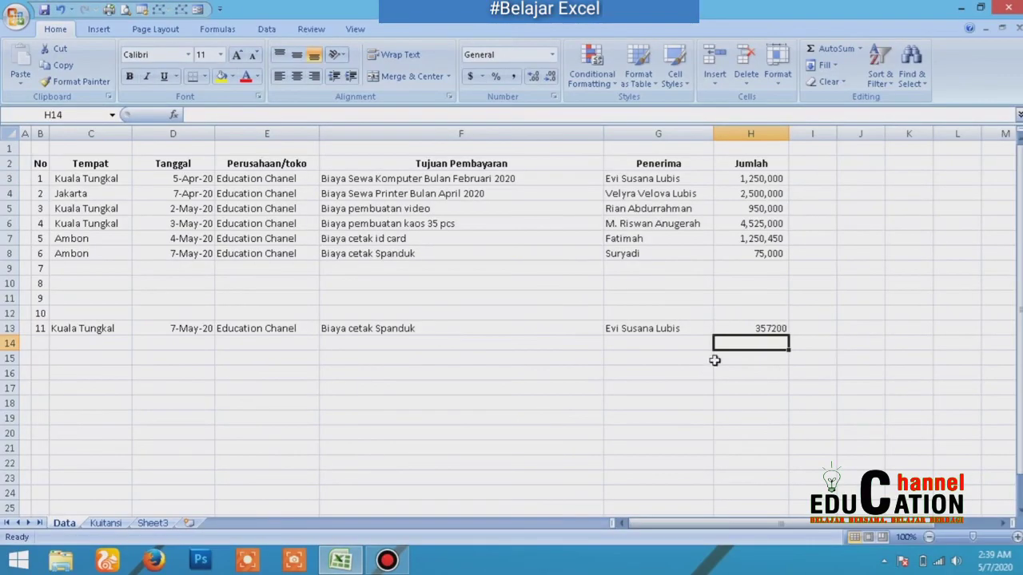
- Format the amount in H13 with a thousands separator and no decimal places
{"action": "left_click", "coordinate": [763, 328]}
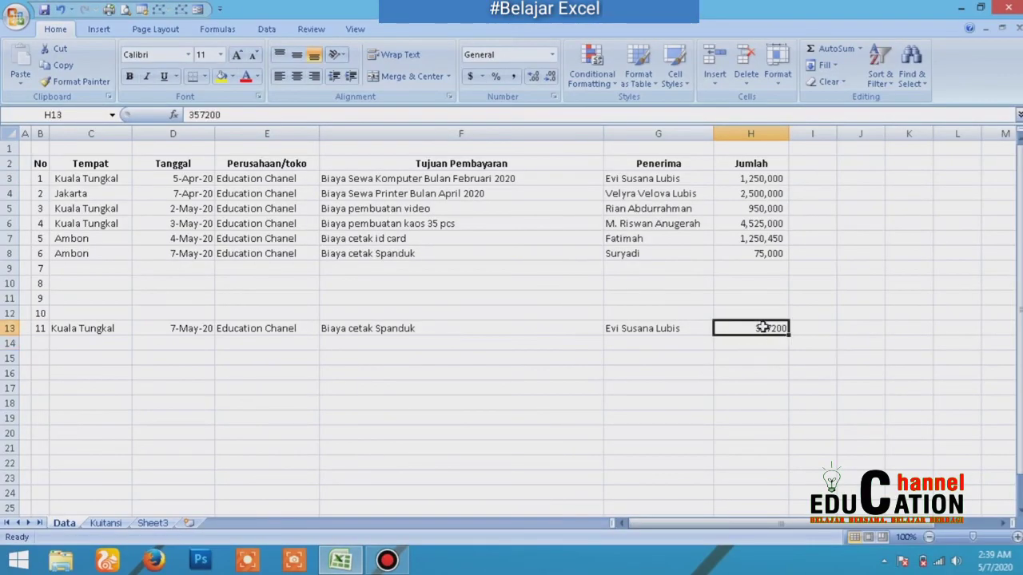
{"action": "left_click", "coordinate": [513, 77]}
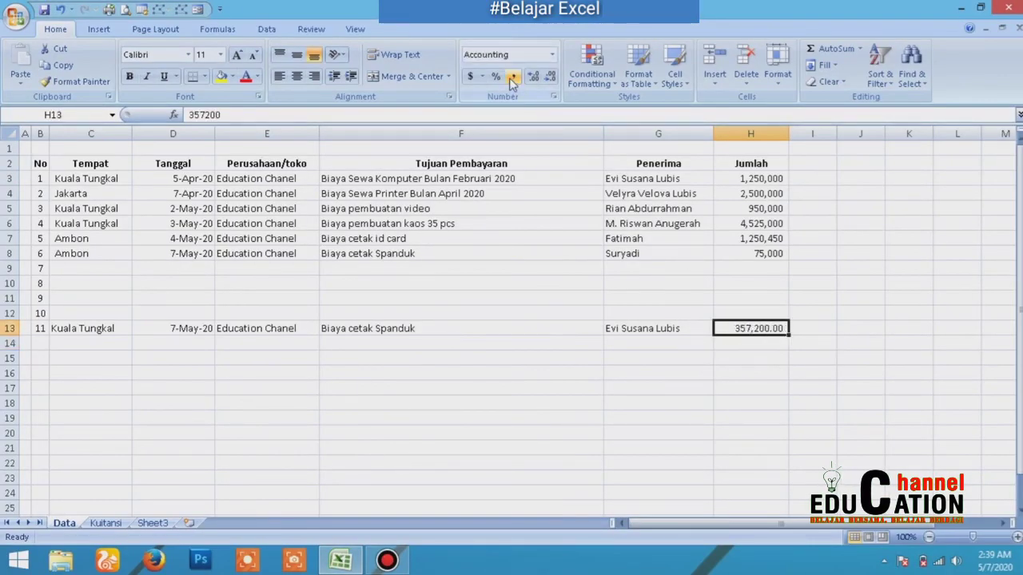
{"action": "left_click", "coordinate": [551, 78]}
{"action": "left_click", "coordinate": [551, 78]}
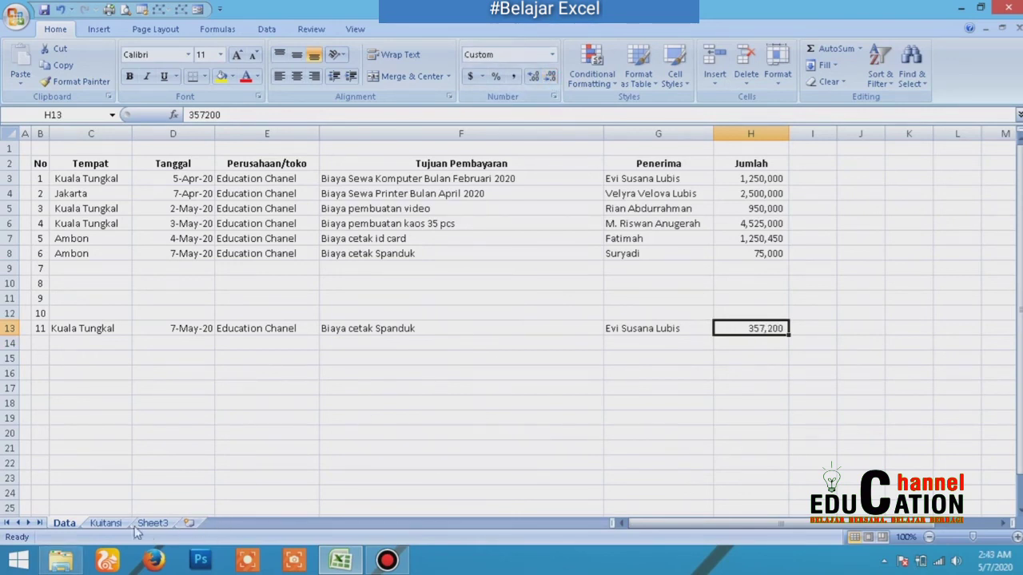
- Set the receipt number in N4 of the Kuitansi sheet to 11
{"action": "left_click", "coordinate": [106, 524]}
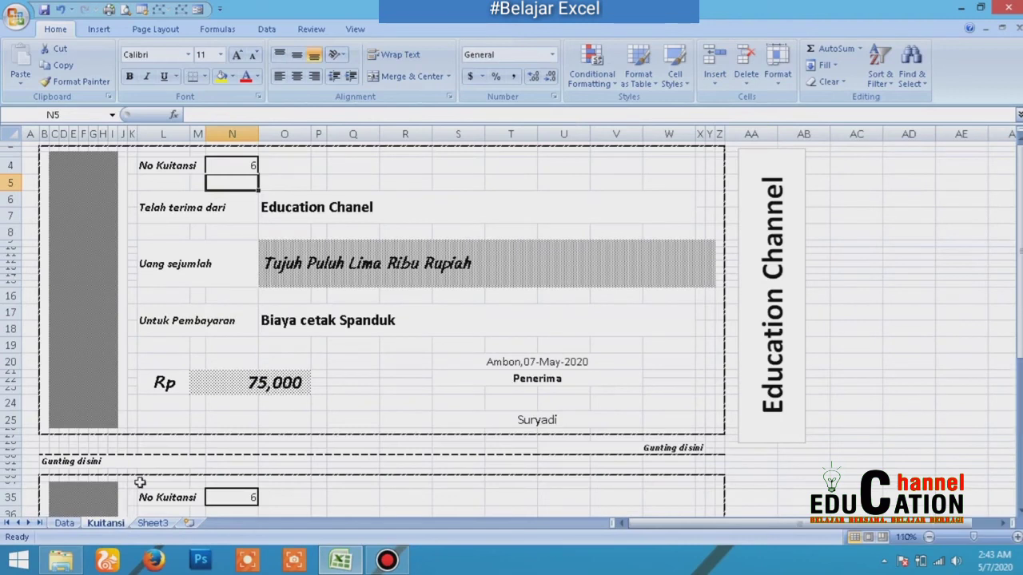
{"action": "left_click", "coordinate": [233, 163]}
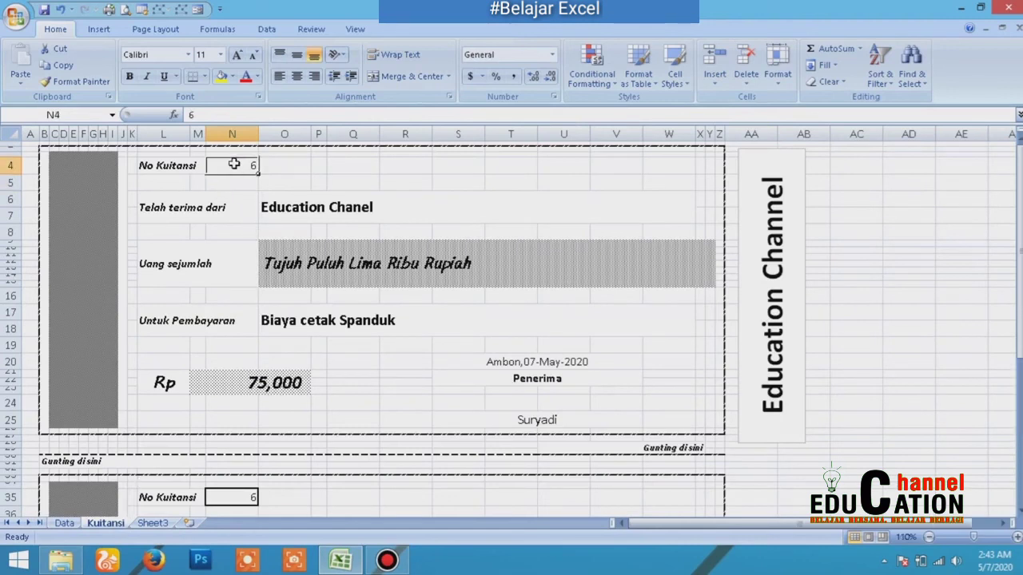
{"action": "type", "text": "11"}
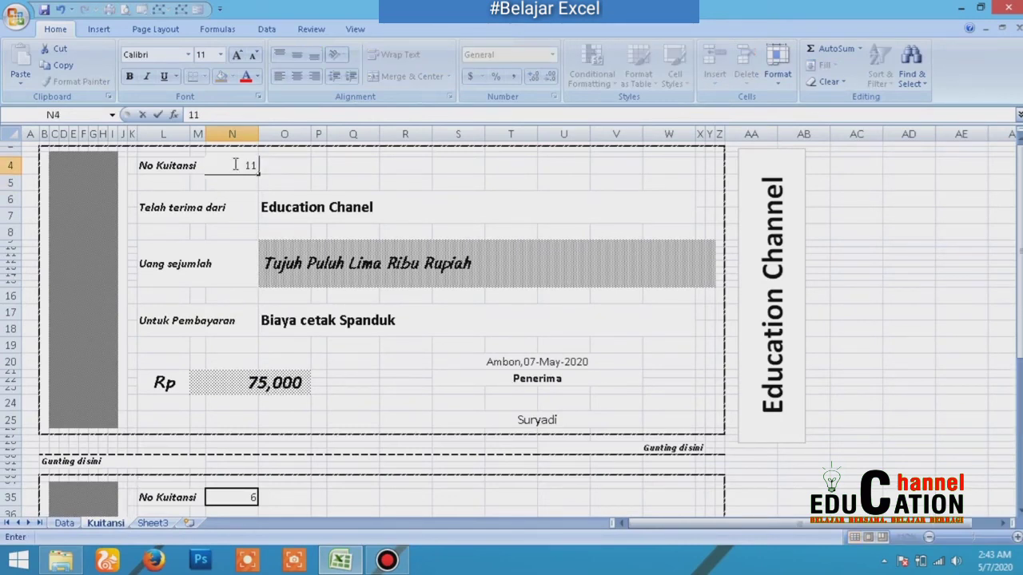
{"action": "key", "text": "Return"}
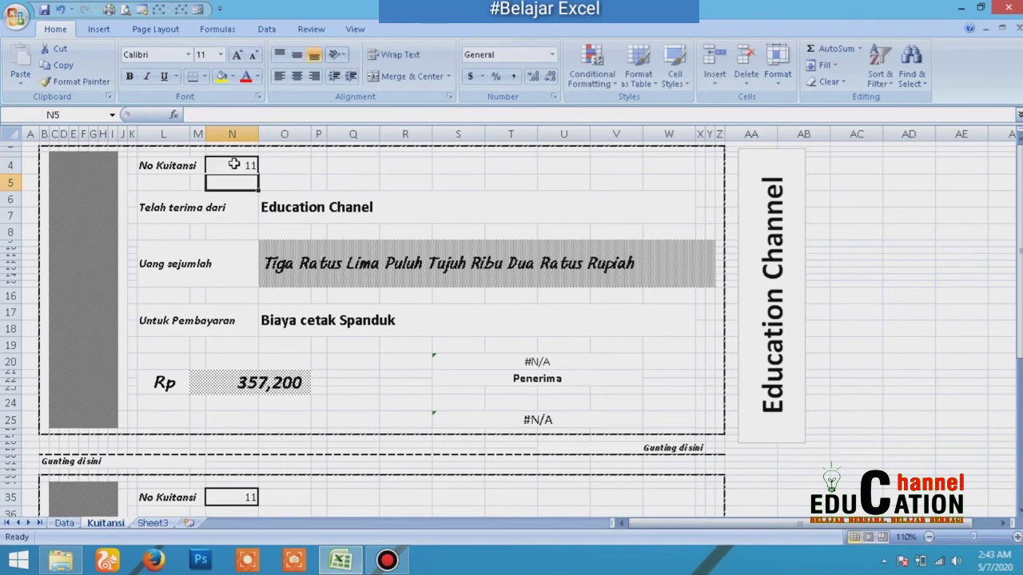
- Extend both VLOOKUP ranges in the place-and-date formula in S20 to Data!$B$3:$H$100
{"action": "left_click", "coordinate": [489, 364]}
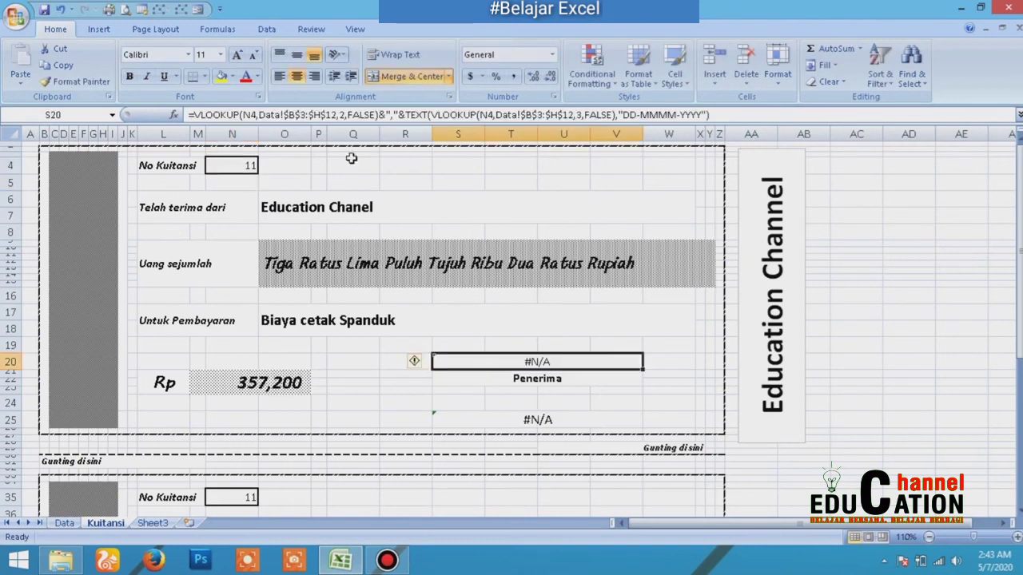
{"action": "left_click", "coordinate": [336, 117]}
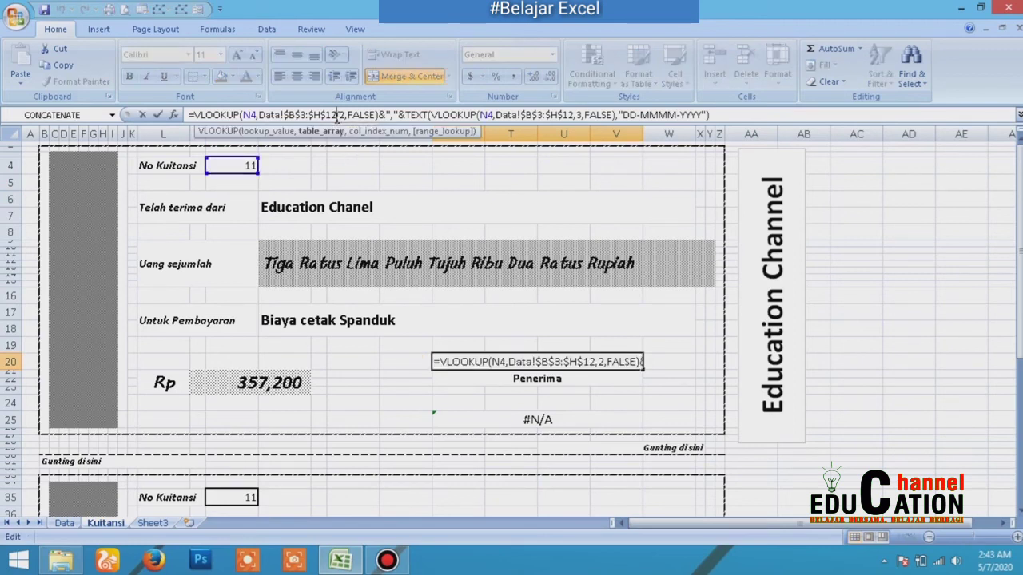
{"action": "key", "text": "BackSpace"}
{"action": "type", "text": "00"}
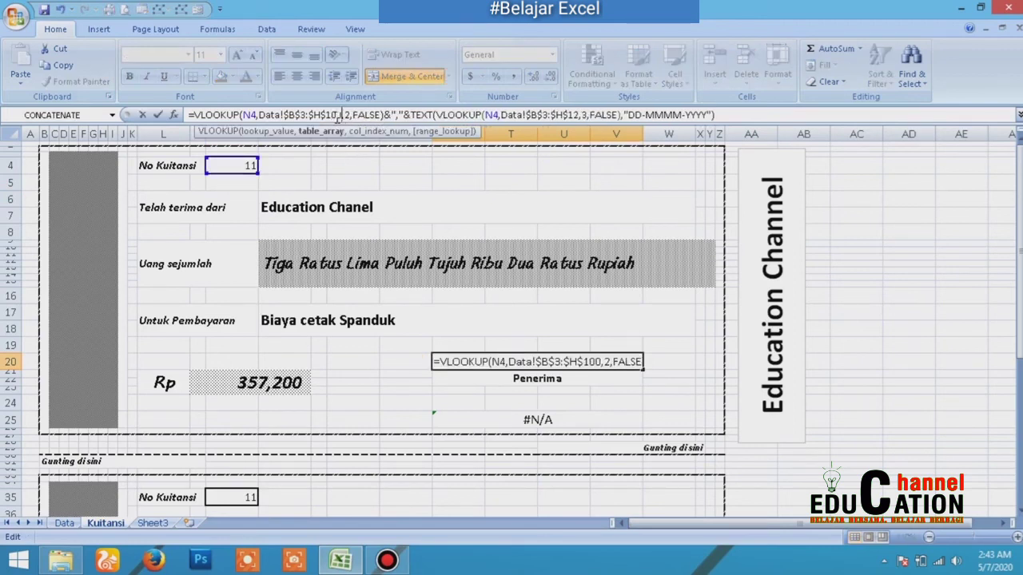
{"action": "left_click", "coordinate": [579, 116]}
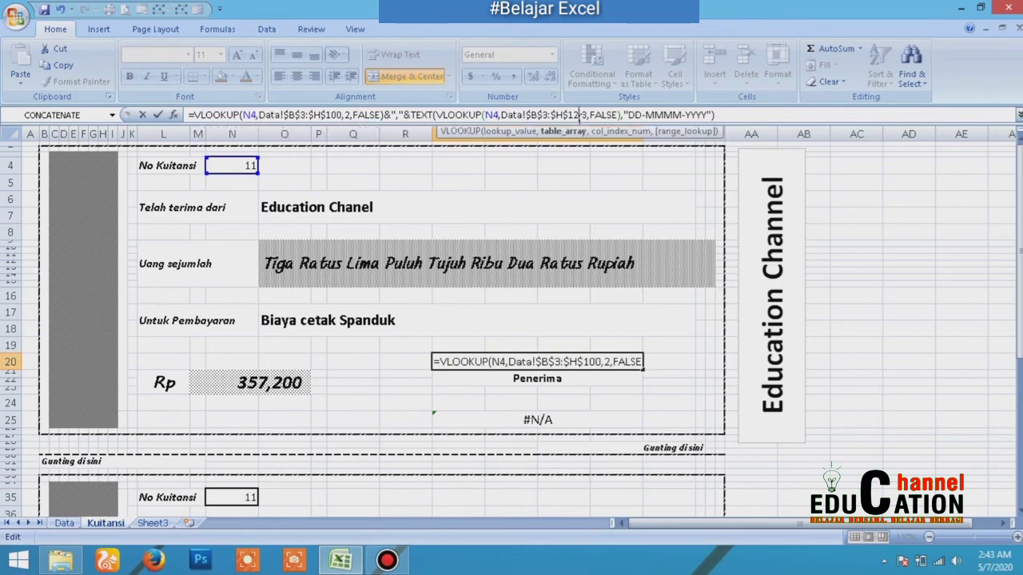
{"action": "key", "text": "BackSpace"}
{"action": "type", "text": "00"}
{"action": "key", "text": "Return"}
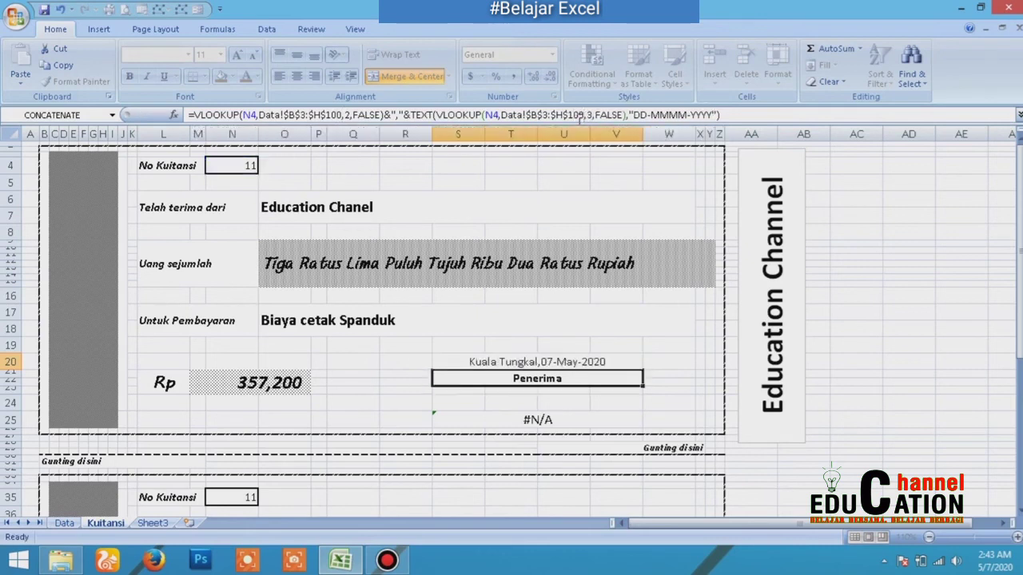
- Extend the VLOOKUP range in the recipient formula in S25 to Data!$B$3:$H$100
{"action": "left_click", "coordinate": [541, 419]}
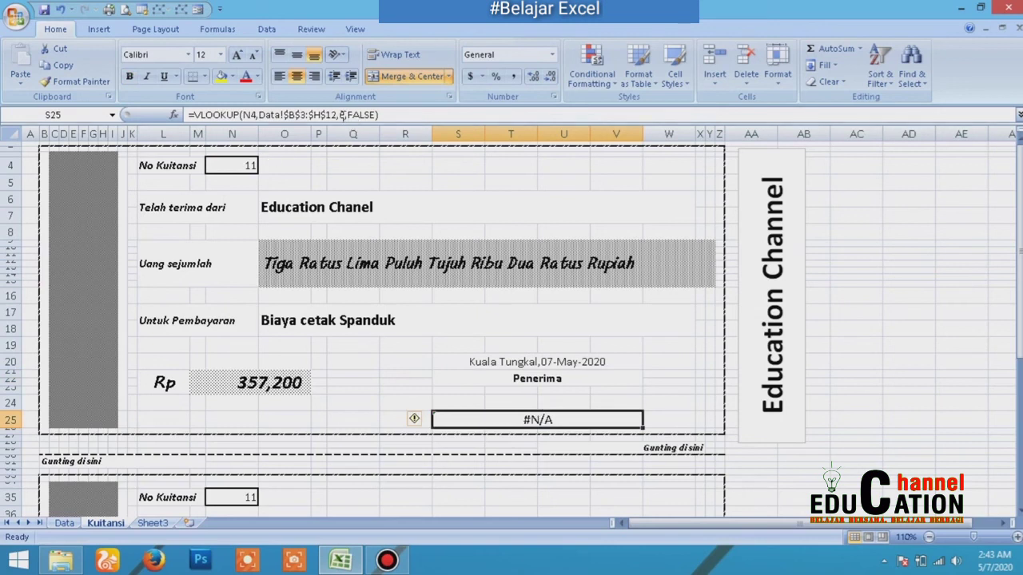
{"action": "left_click", "coordinate": [338, 115]}
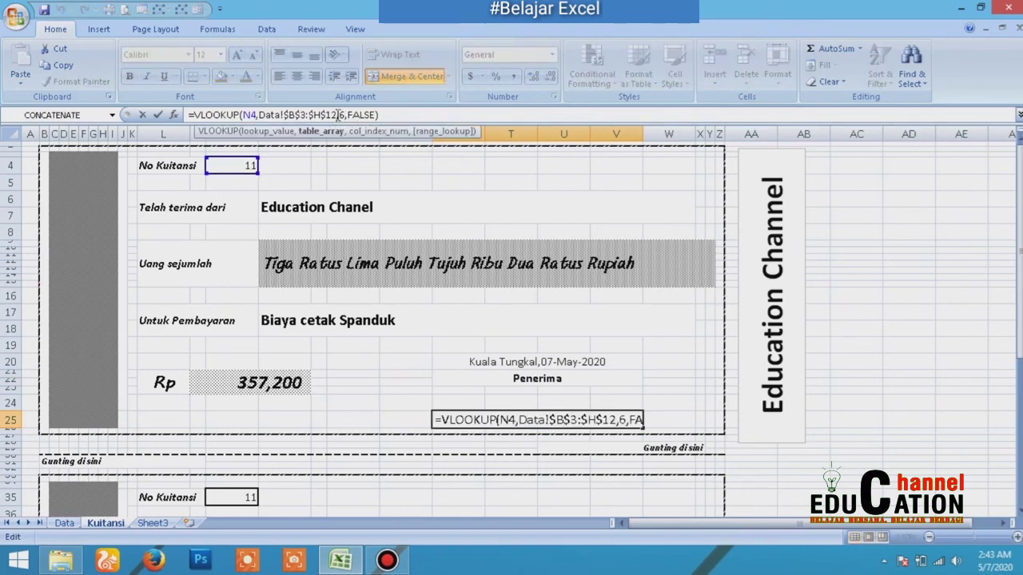
{"action": "key", "text": "BackSpace"}
{"action": "type", "text": "00"}
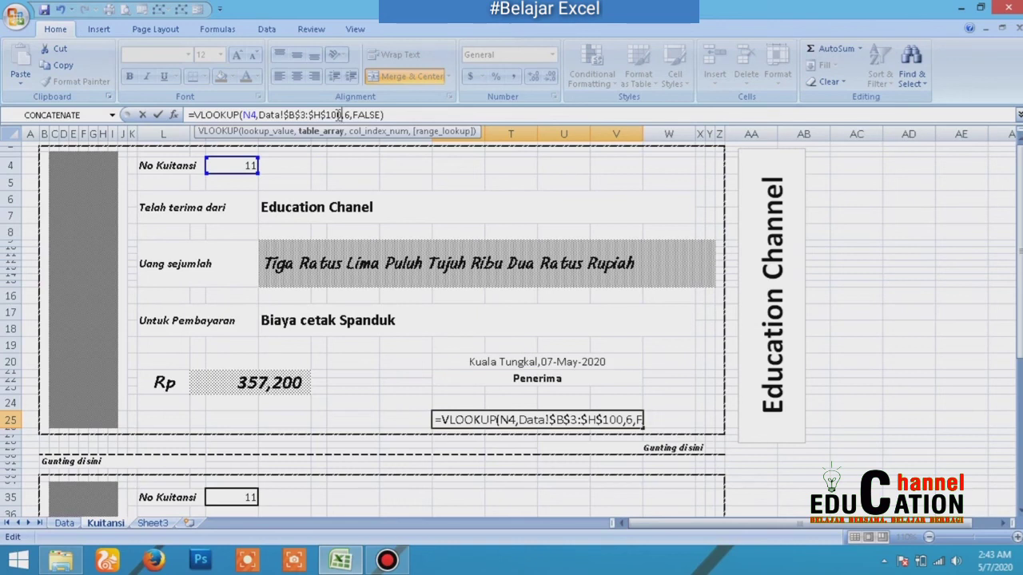
{"action": "key", "text": "Return"}
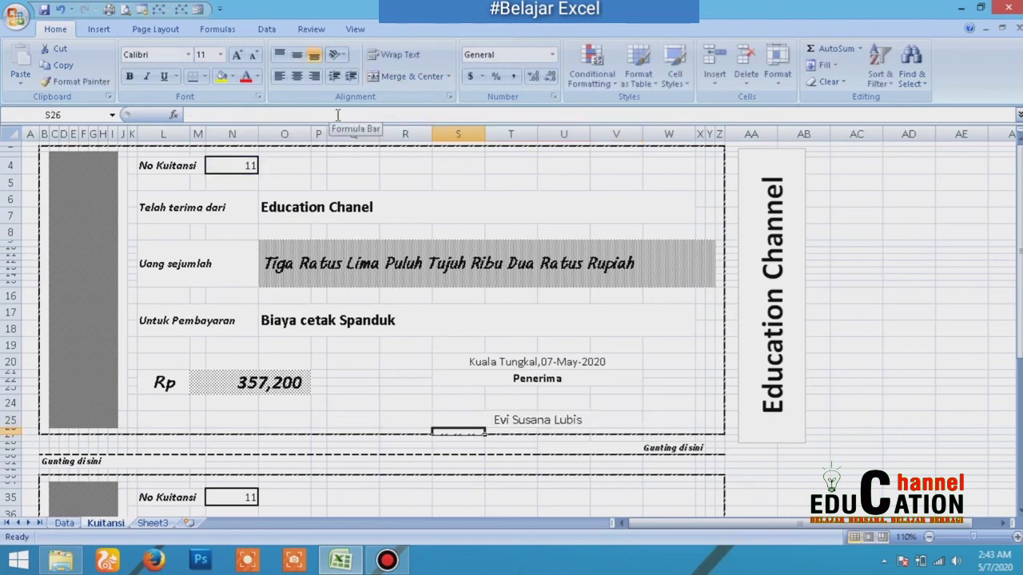